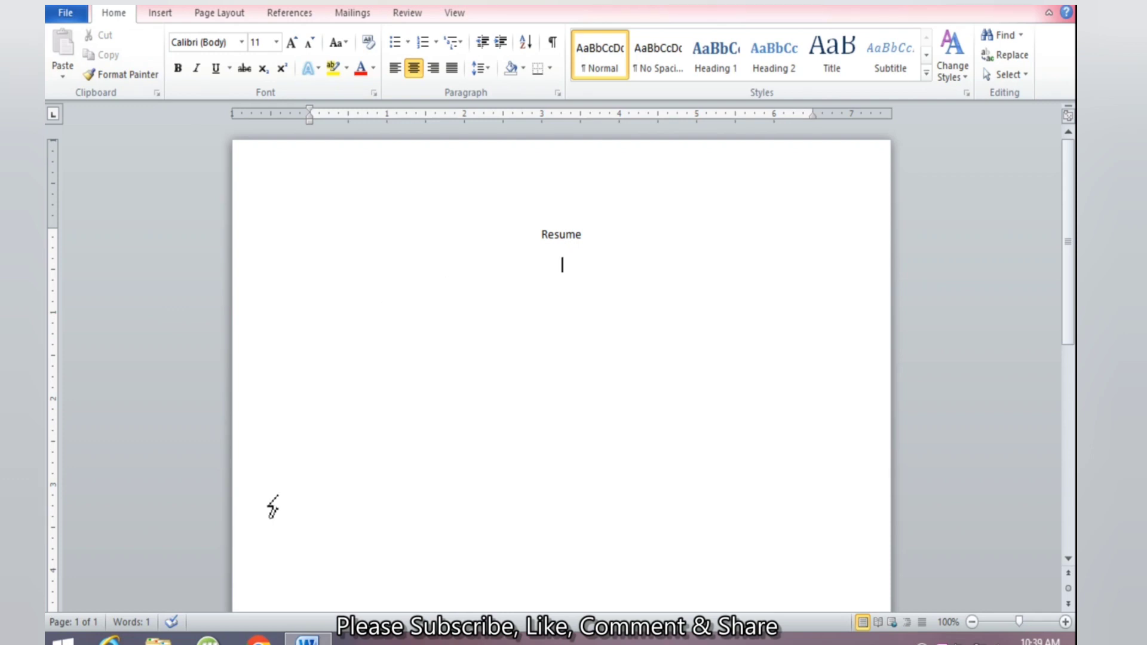
Below Resume, left-align and type the applicant's full name, then an 's/o Mr. …' line with the father's name
left_click(394, 68)
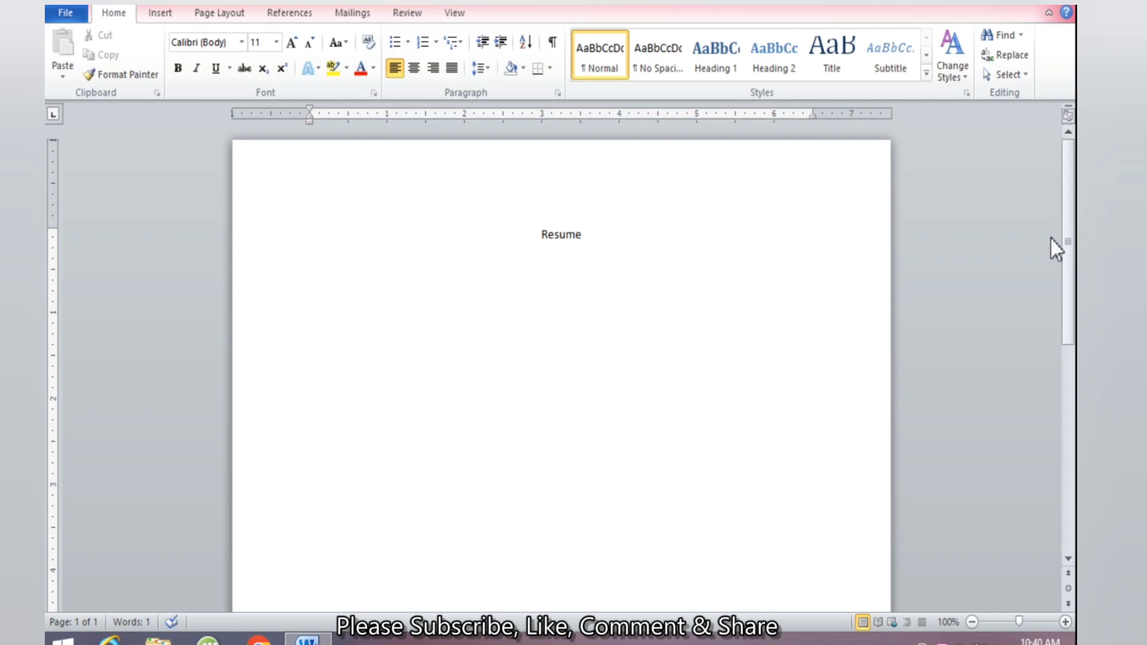
key("Return")
type("s/0")
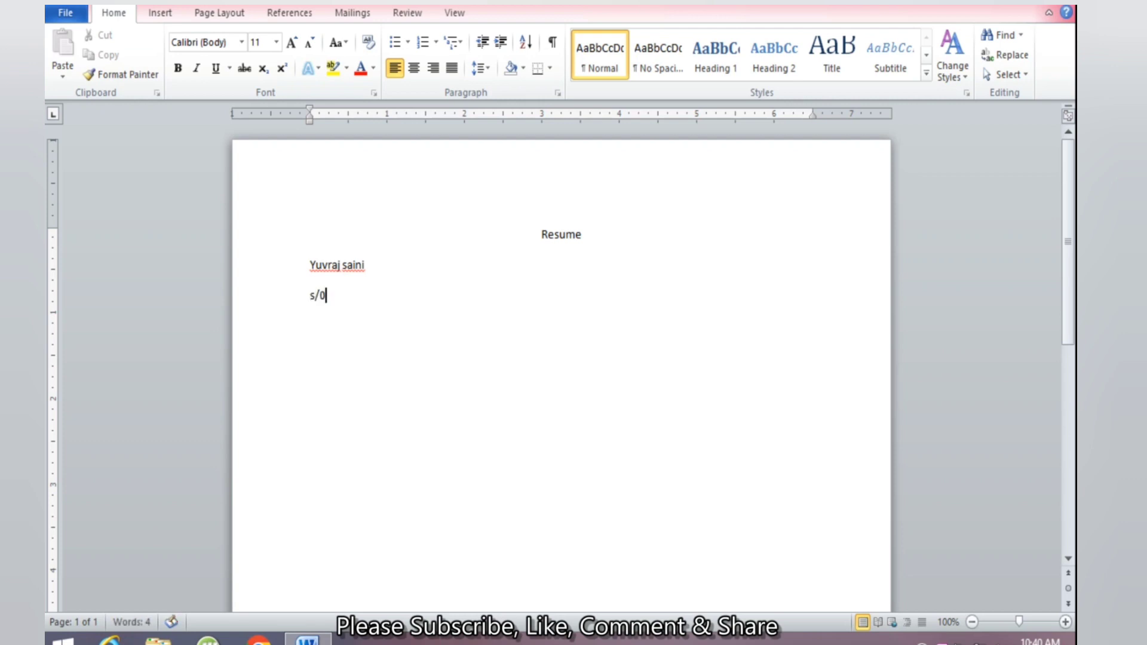
key("BackSpace")
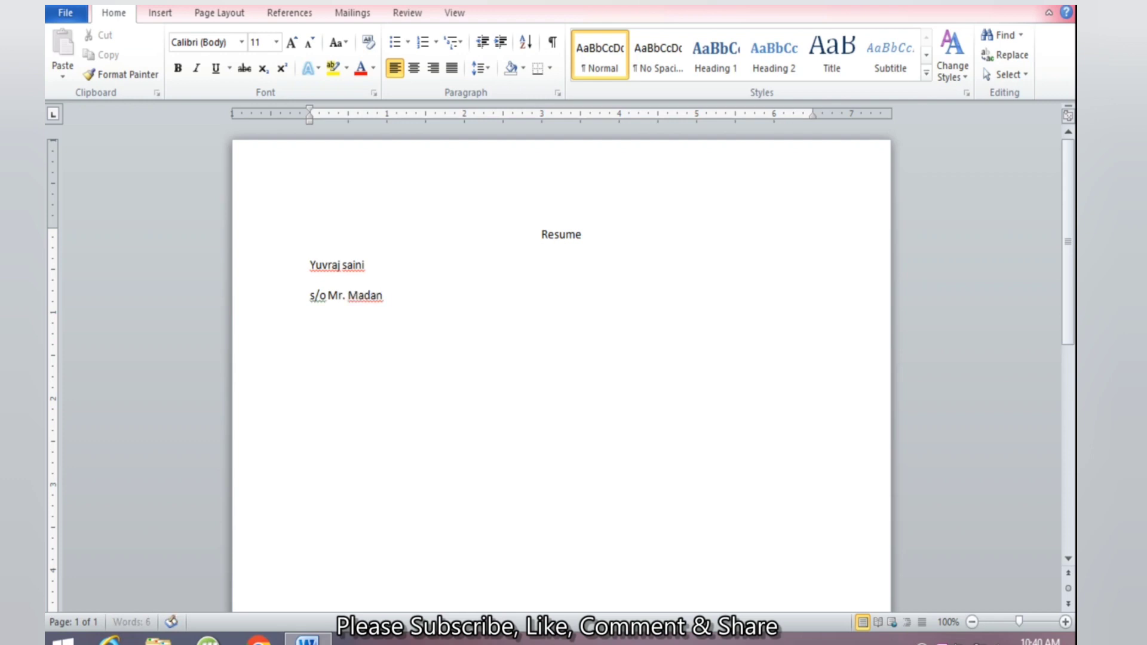
key("Return")
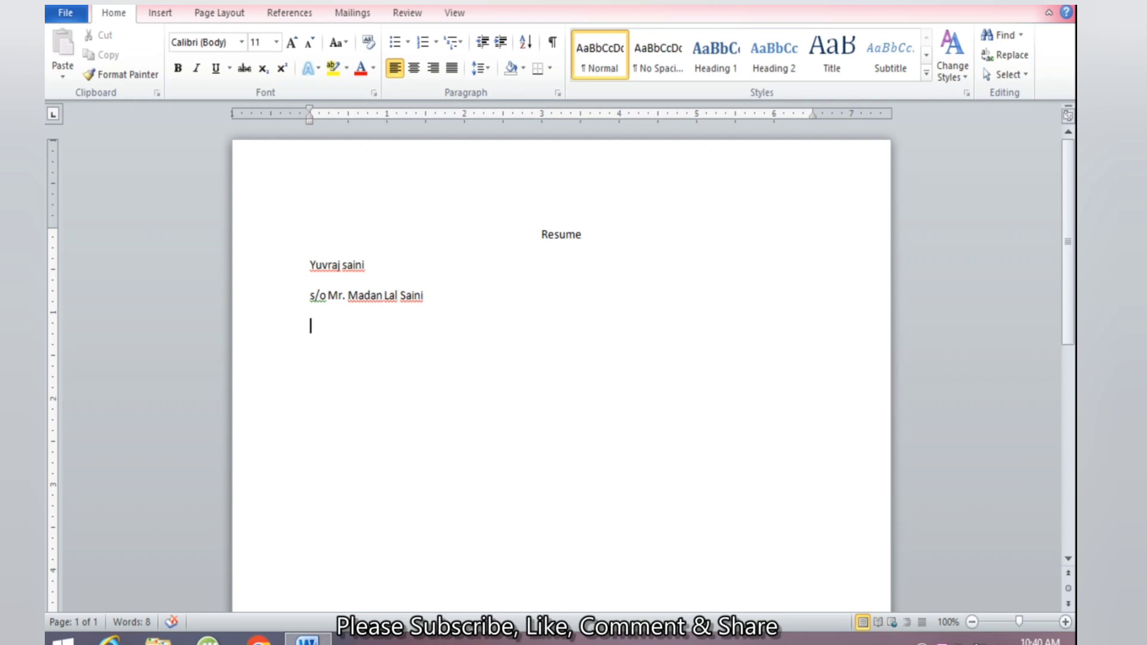
Add an 'Email ID.' line with the applicant's e-mail address and a 'contedt no. -' line with two phone numbers
type("Email ID.")
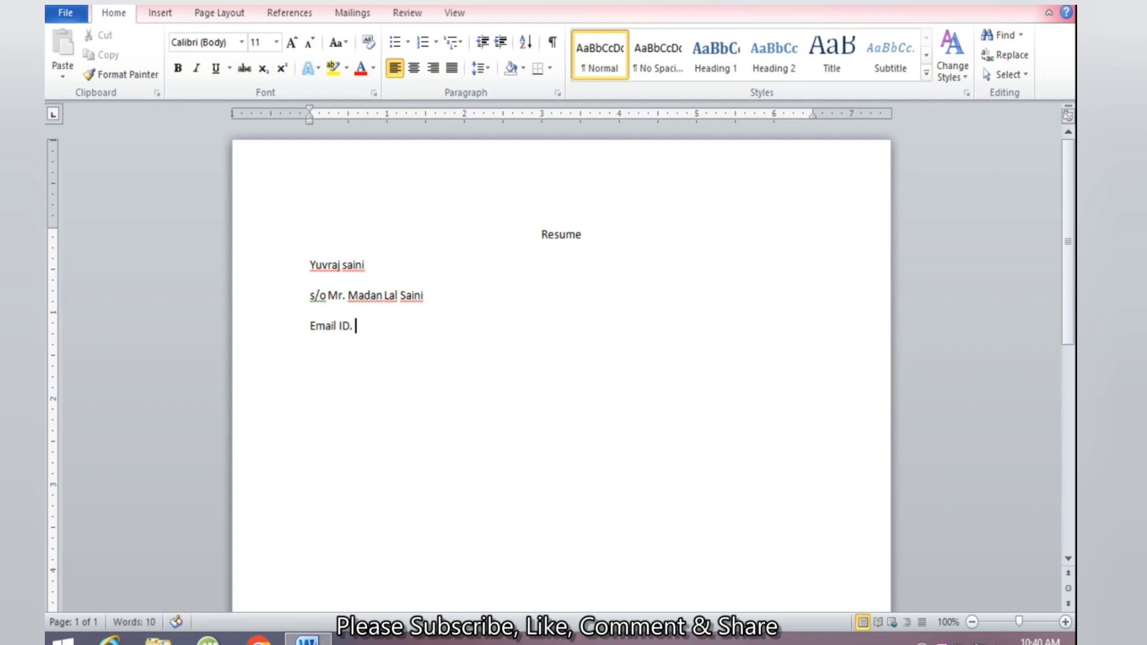
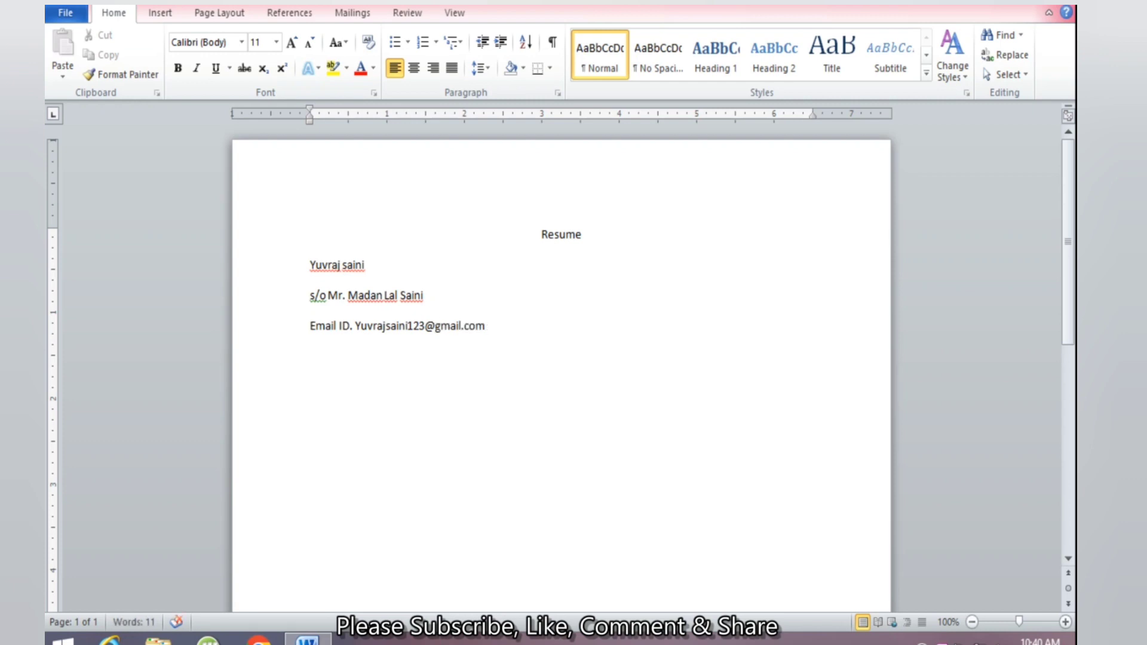
key("Return")
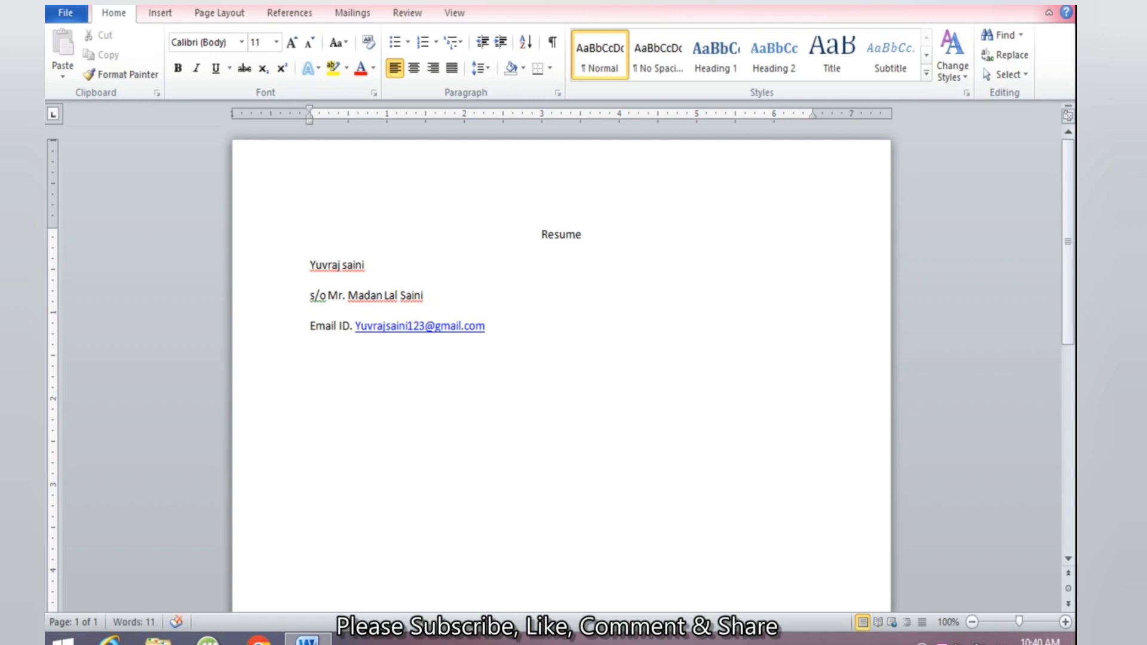
type("conted")
type("t n")
type("o.")
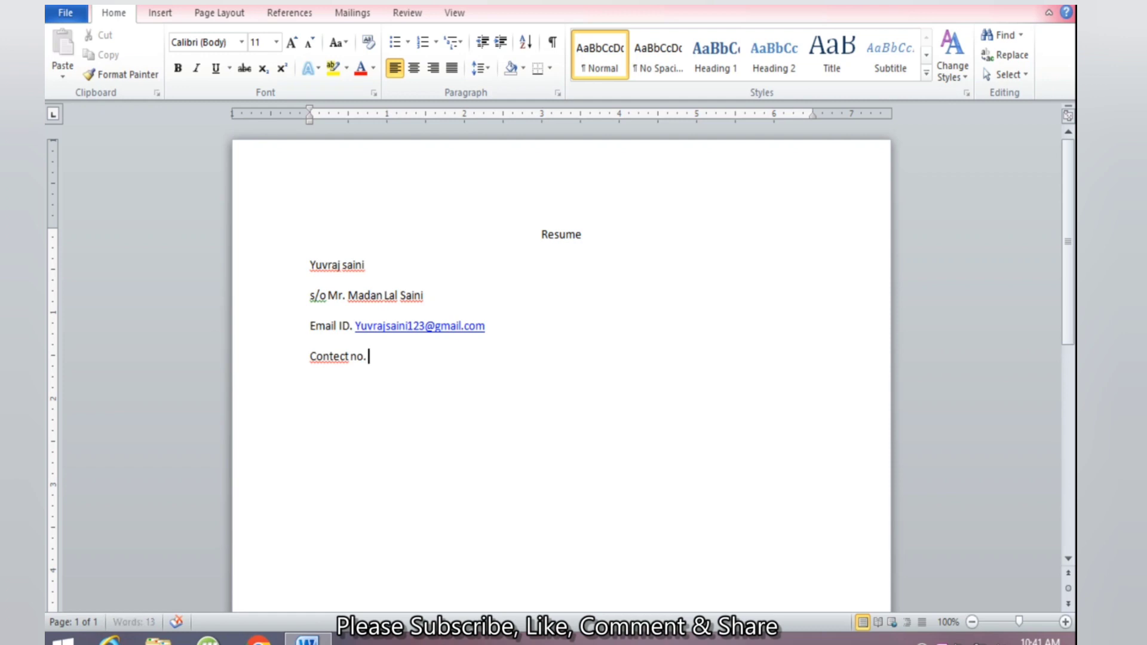
type(" - 1234567890")
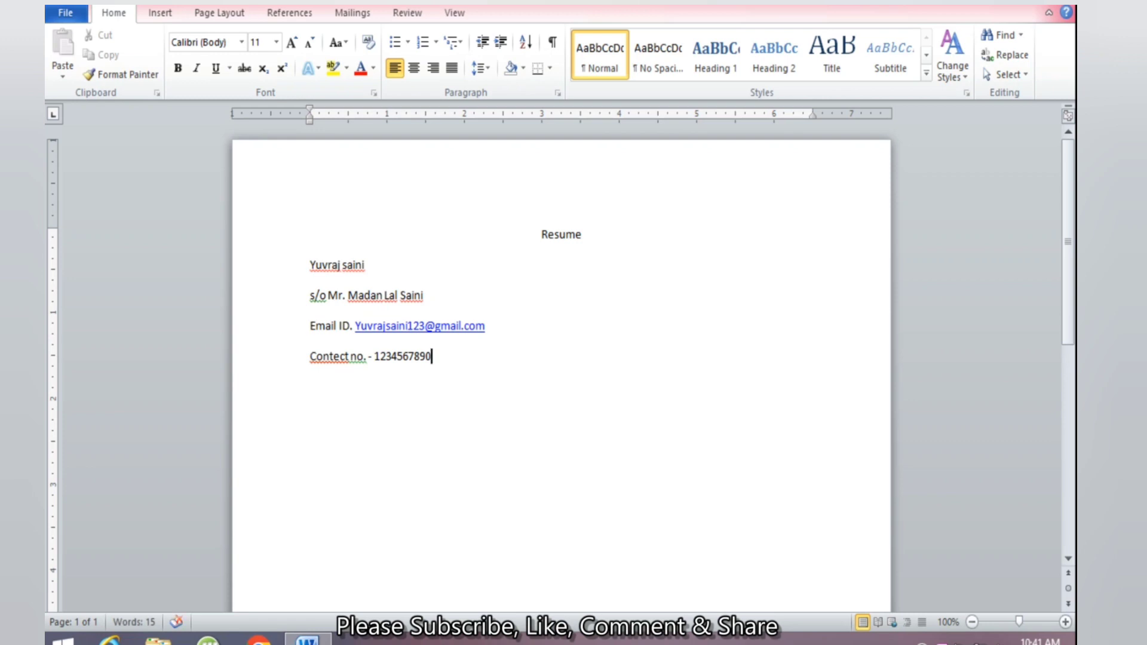
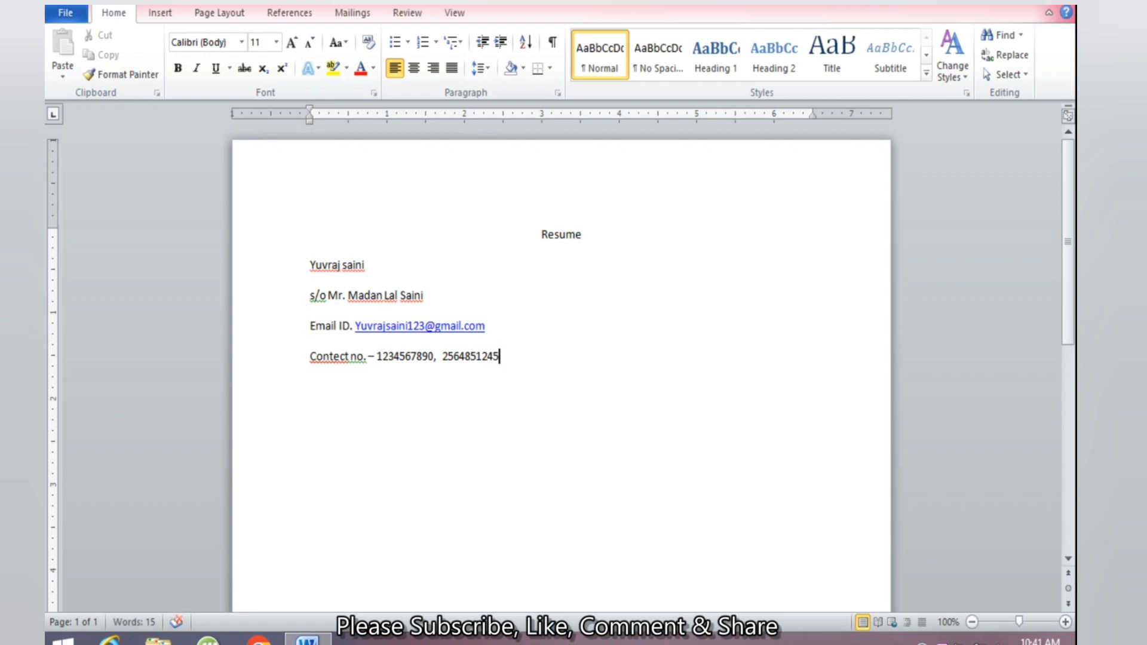
key("Return")
left_click(313, 266)
left_click(311, 295)
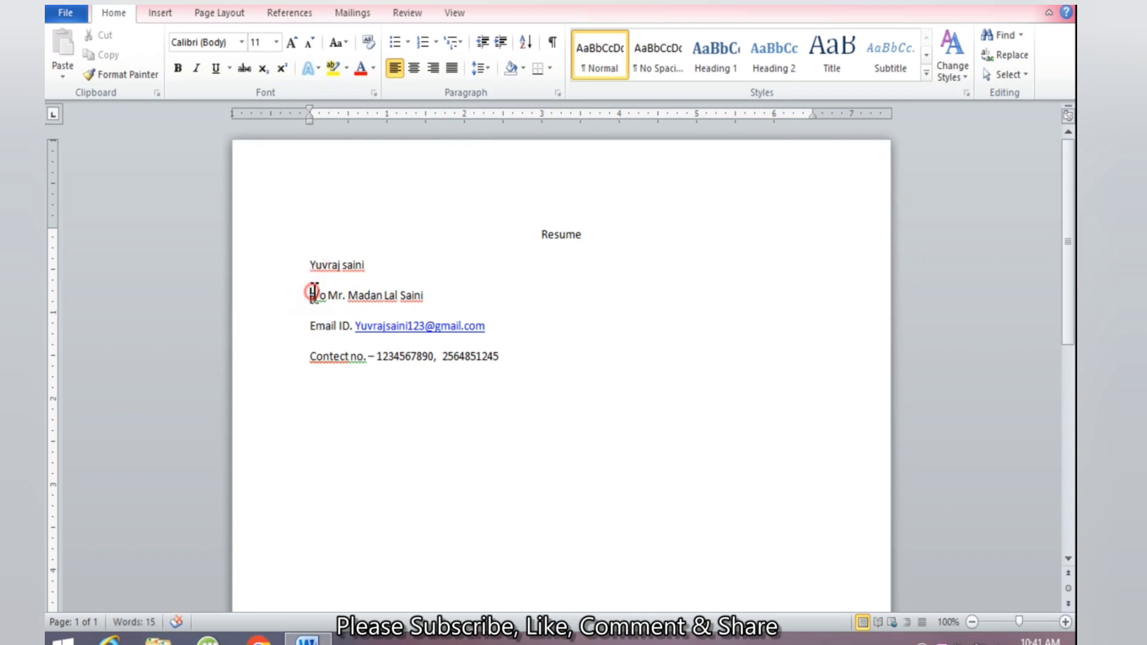
left_click(310, 325)
left_click_drag(517, 358, 382, 358)
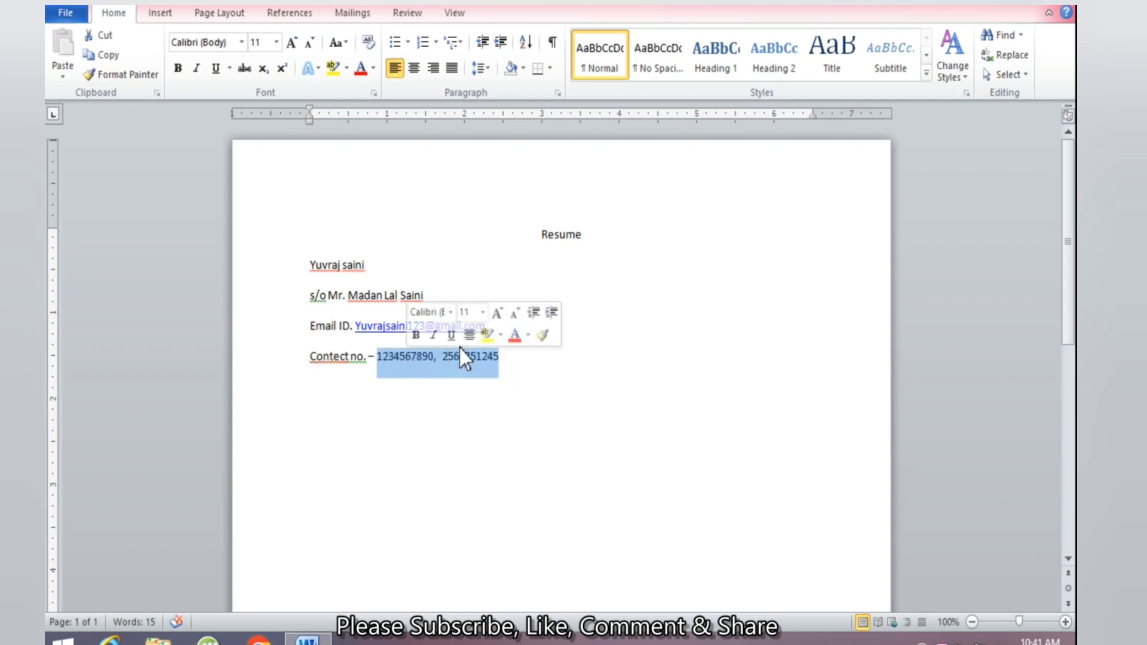
left_click(460, 356)
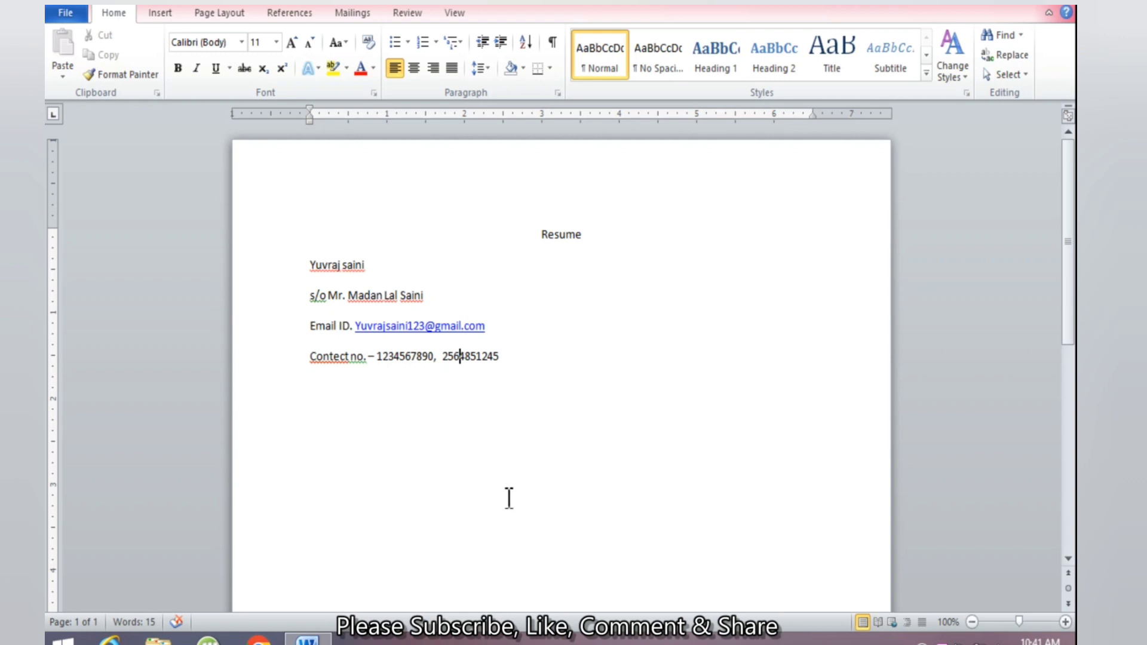
left_click(542, 349)
key("Return")
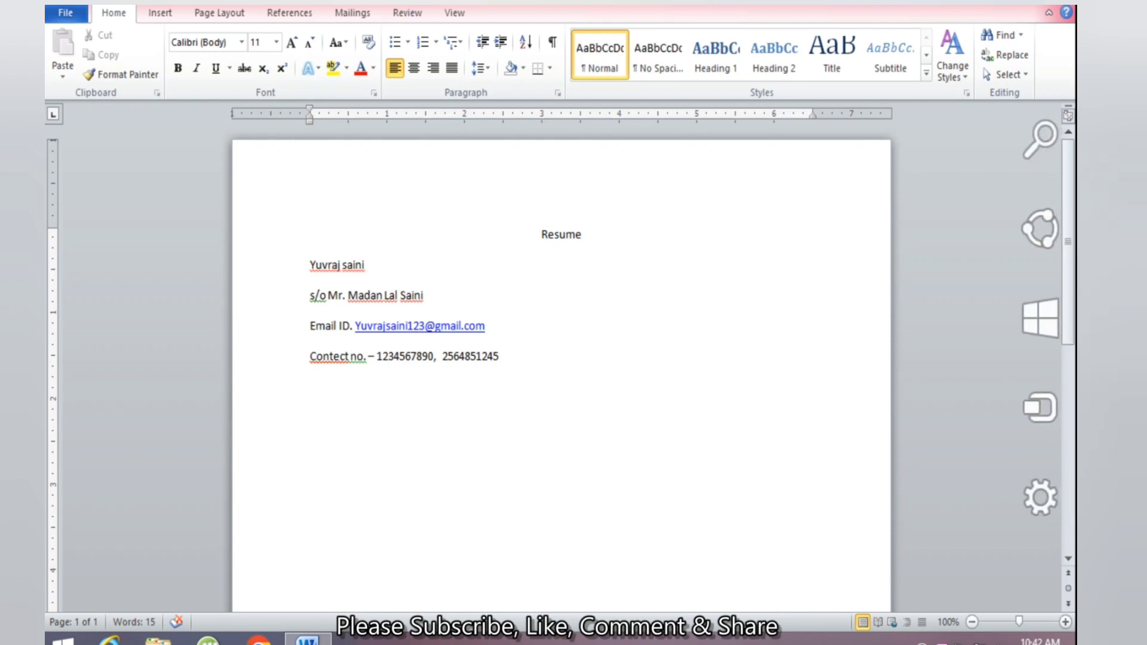
Turn a row of hyphens into a horizontal rule and type 'career' beneath it
type("--------")
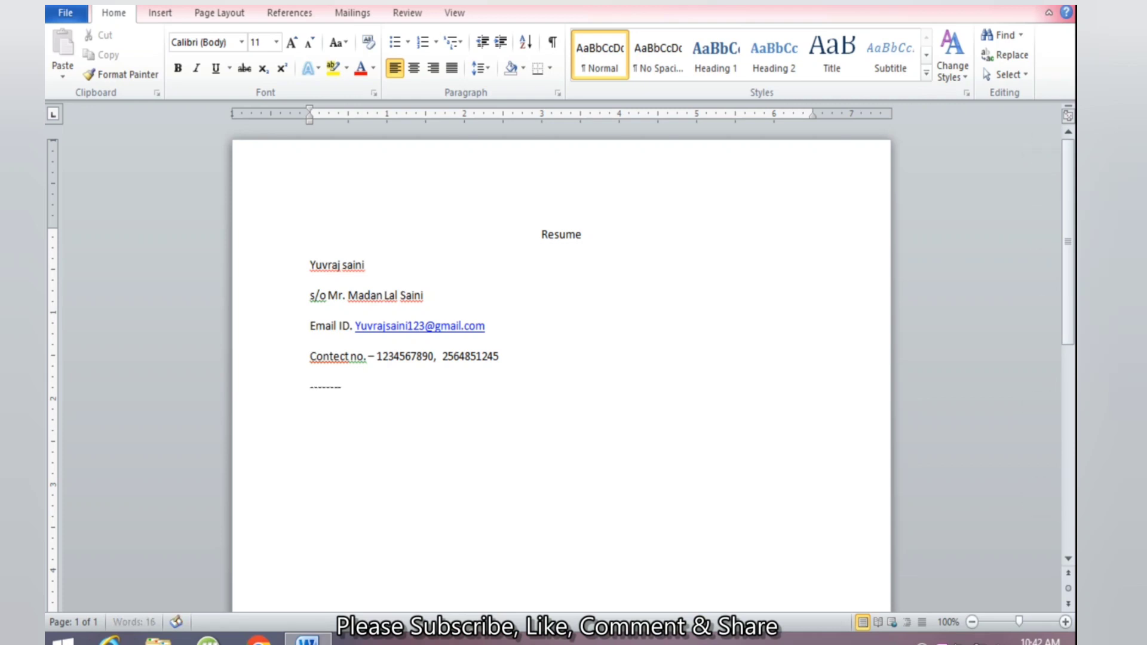
type("-------------------")
key("Return")
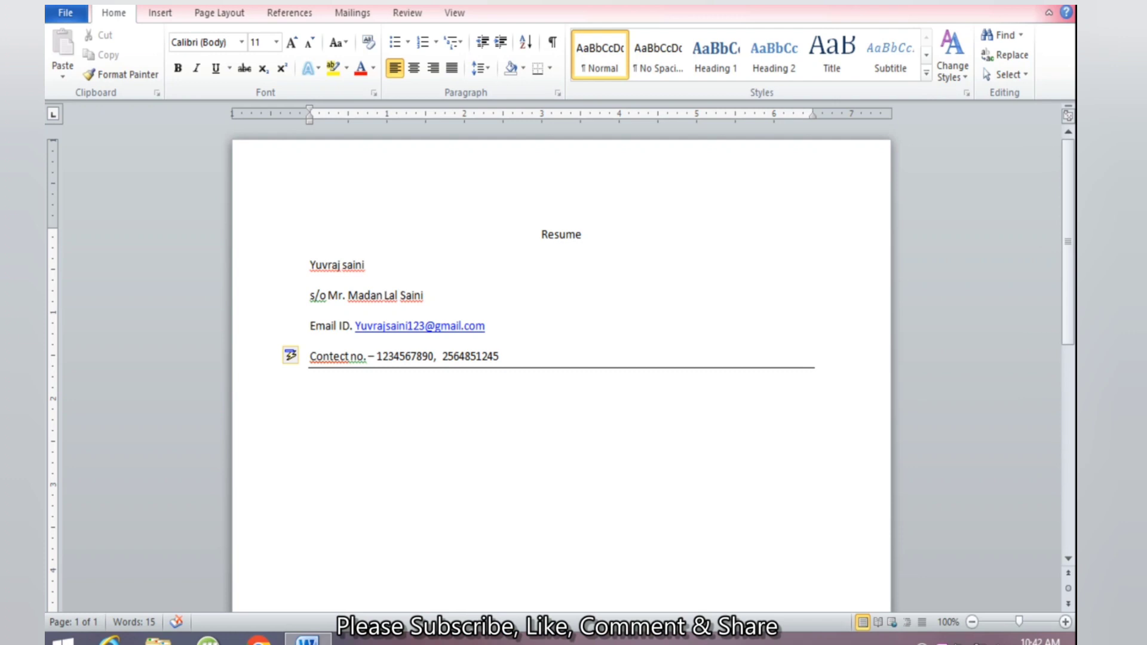
type("career")
Complete the heading as 'career objective', correcting the 'bojective' typo
type("bojecti")
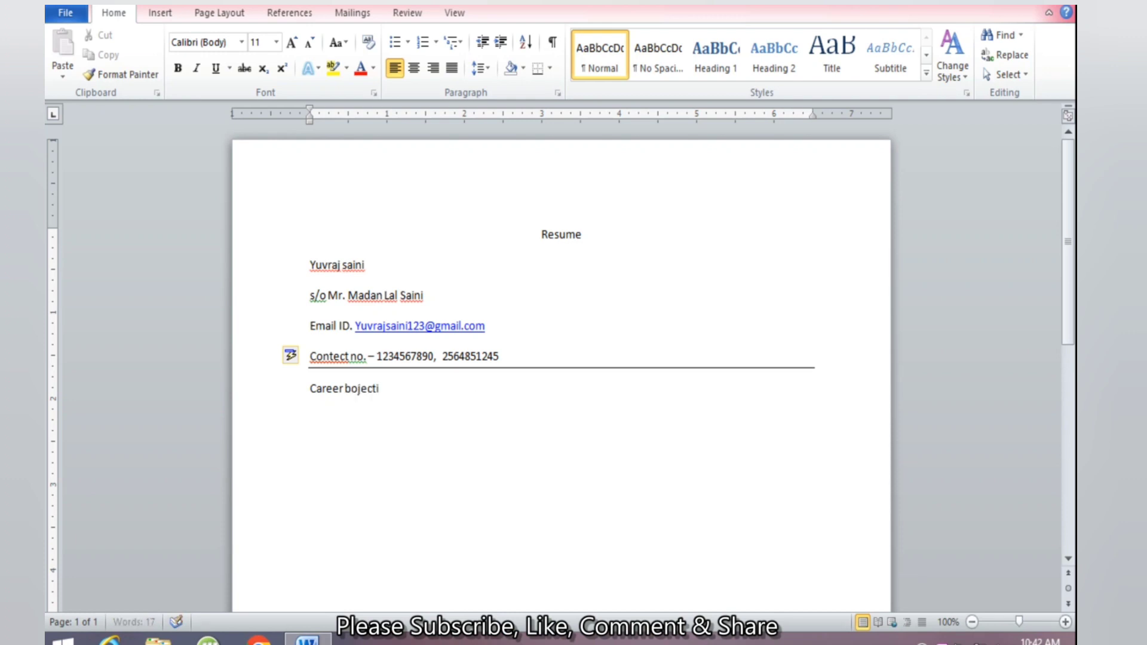
type("ve")
key("Return")
left_click_drag(404, 384, 360, 398)
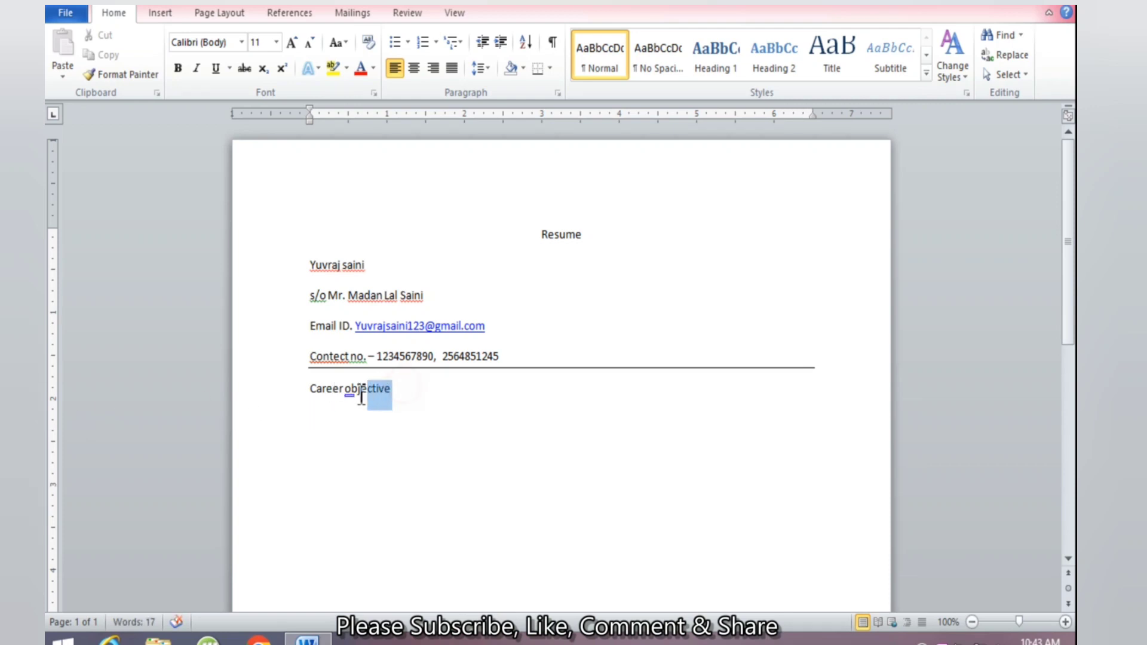
left_click(414, 390)
Write the objective about working where I can learn, grow and prove my self, fixing 'lern' to 'learn'
key("Return")
type("I want to work in")
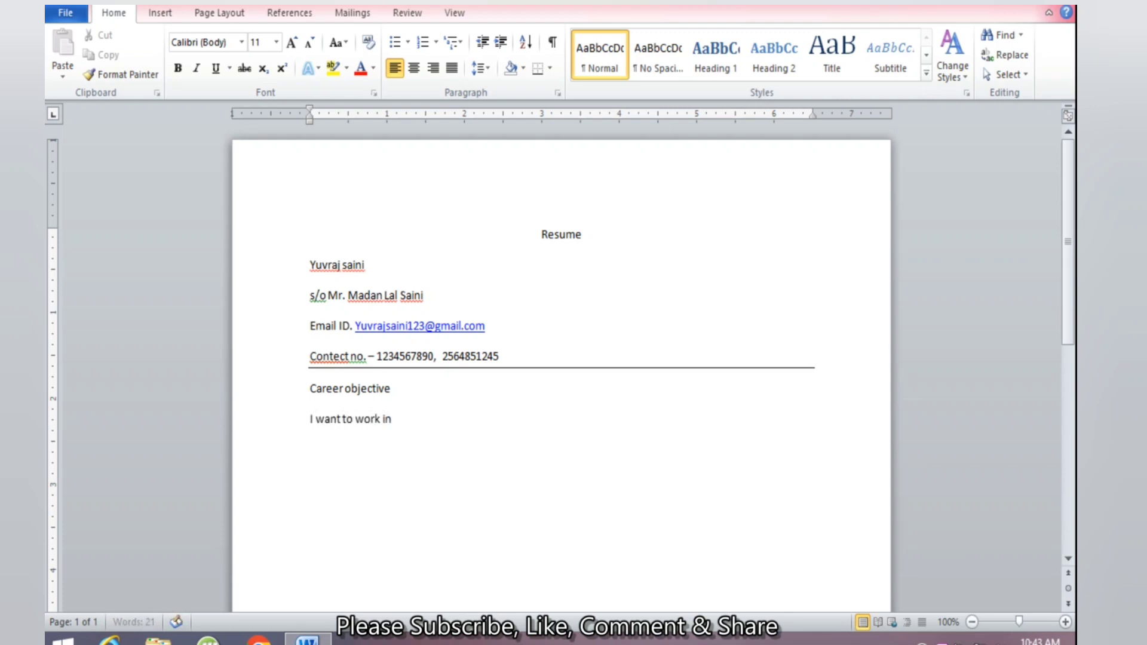
type(" an org")
key("BackSpace")
type("an origination")
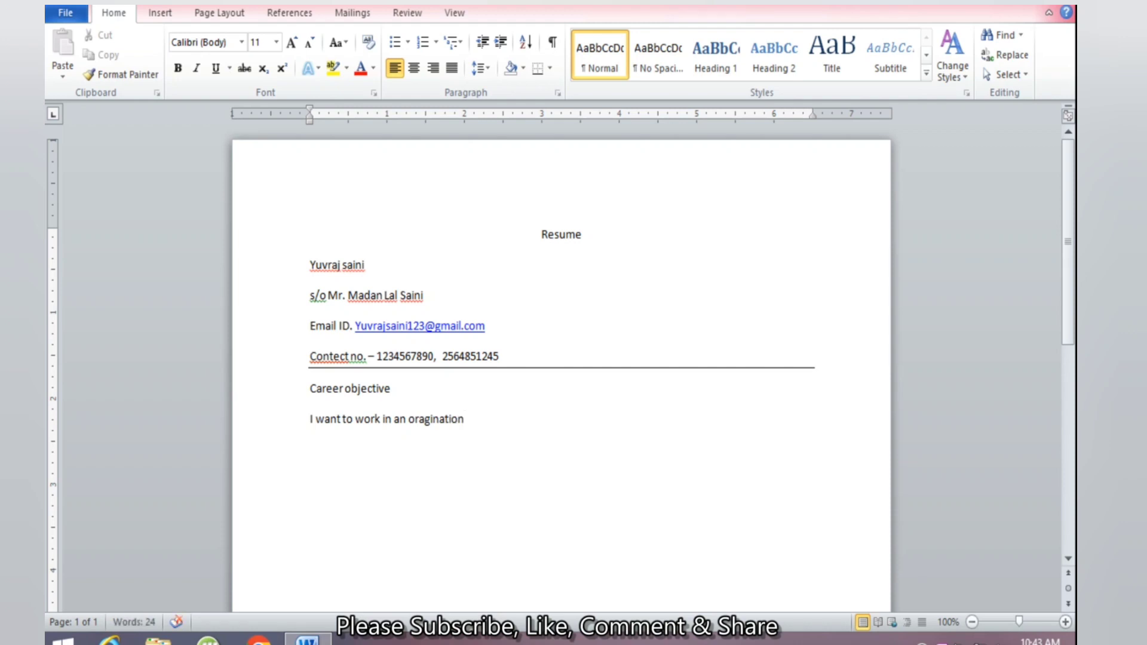
type(" where")
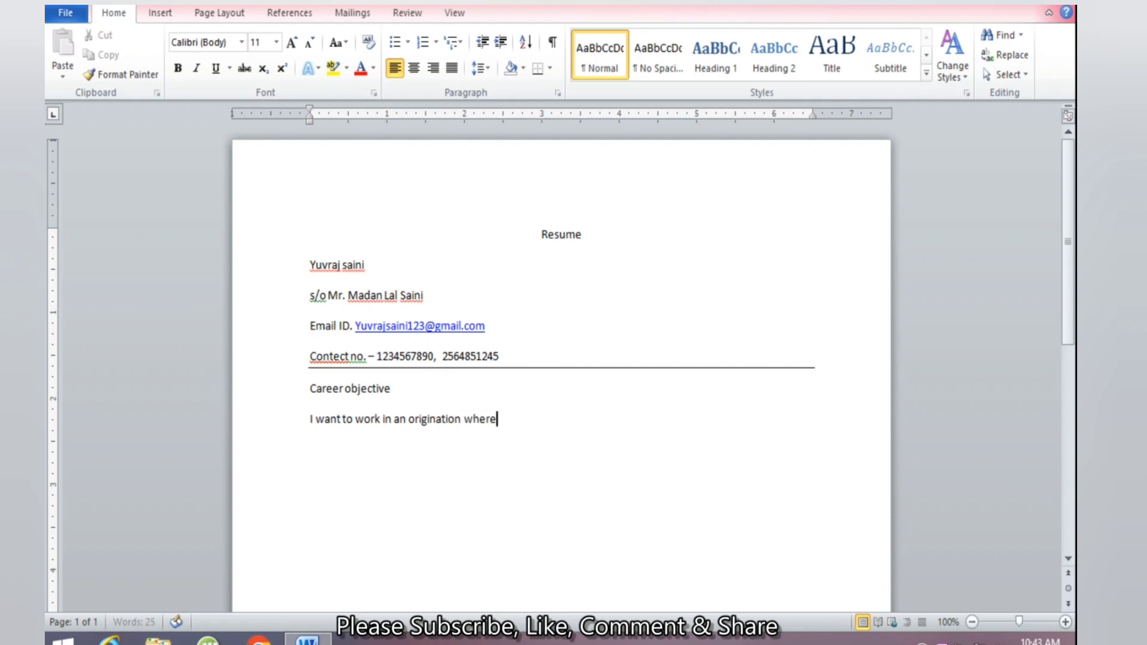
type(" I get to le")
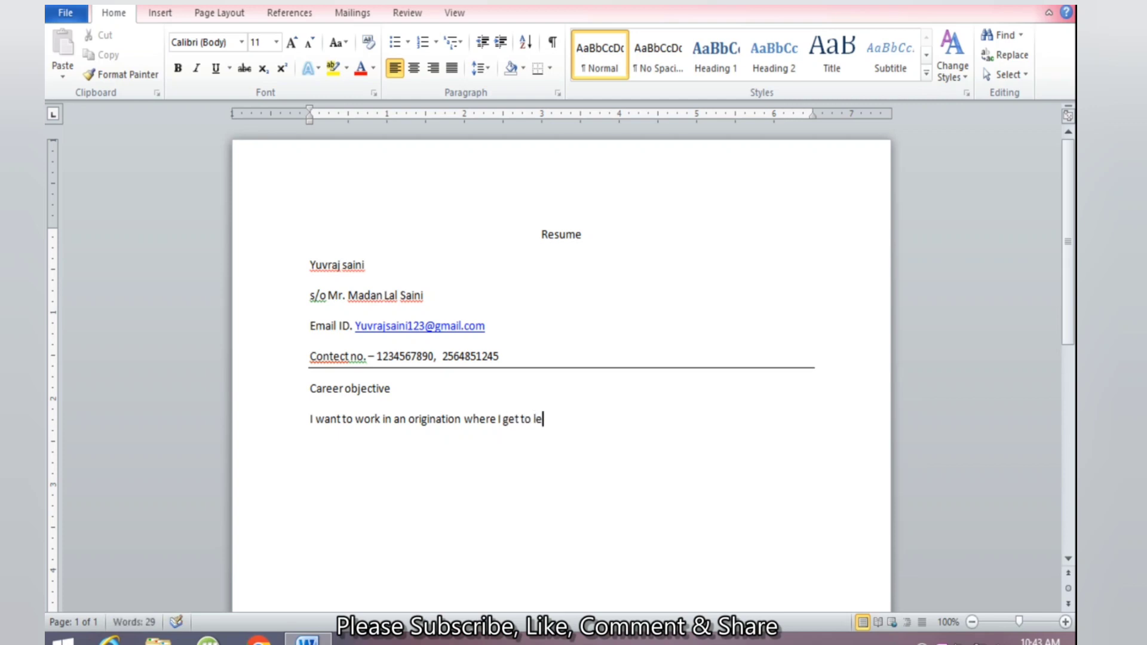
type("rn, grow and ")
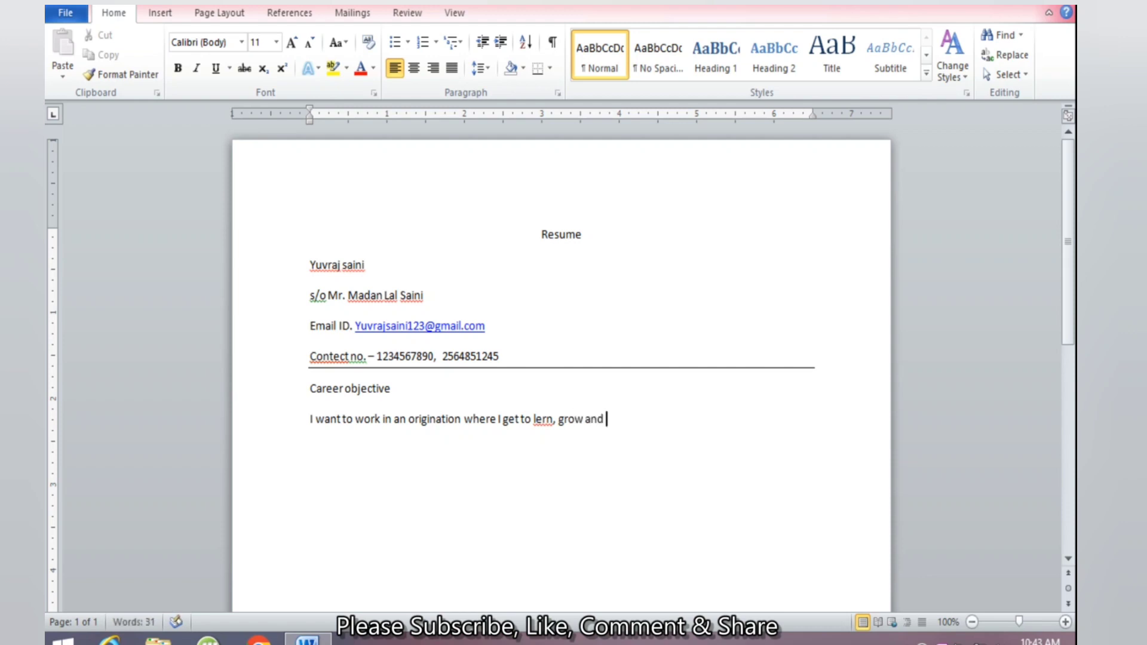
type("have")
type(" oppor")
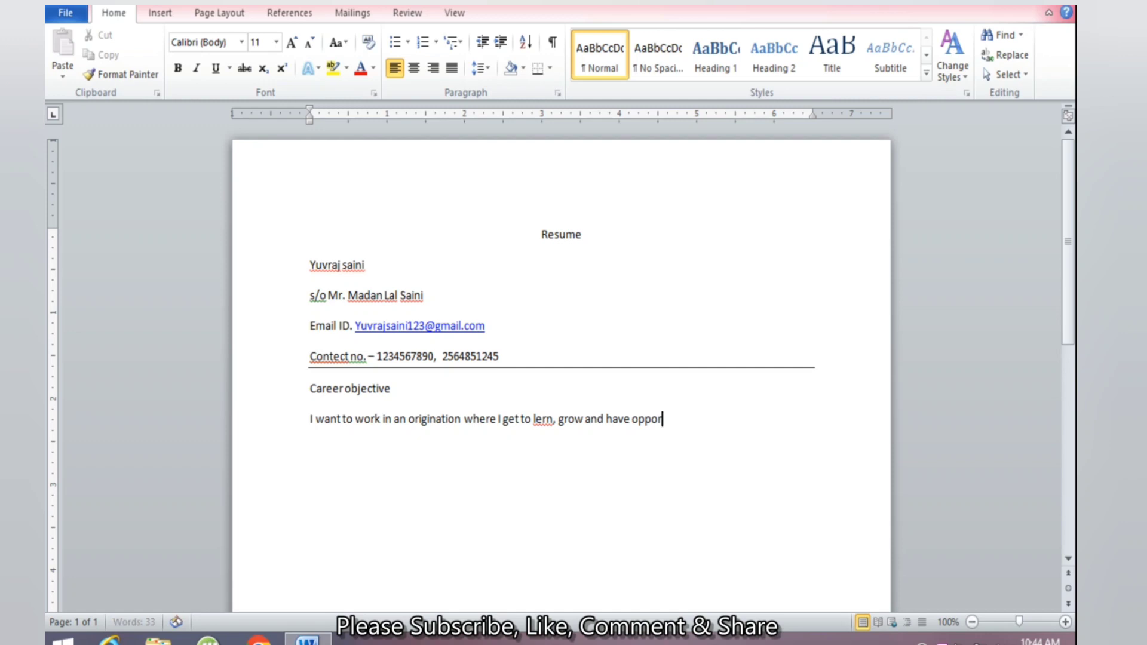
type("tunity to prove my se")
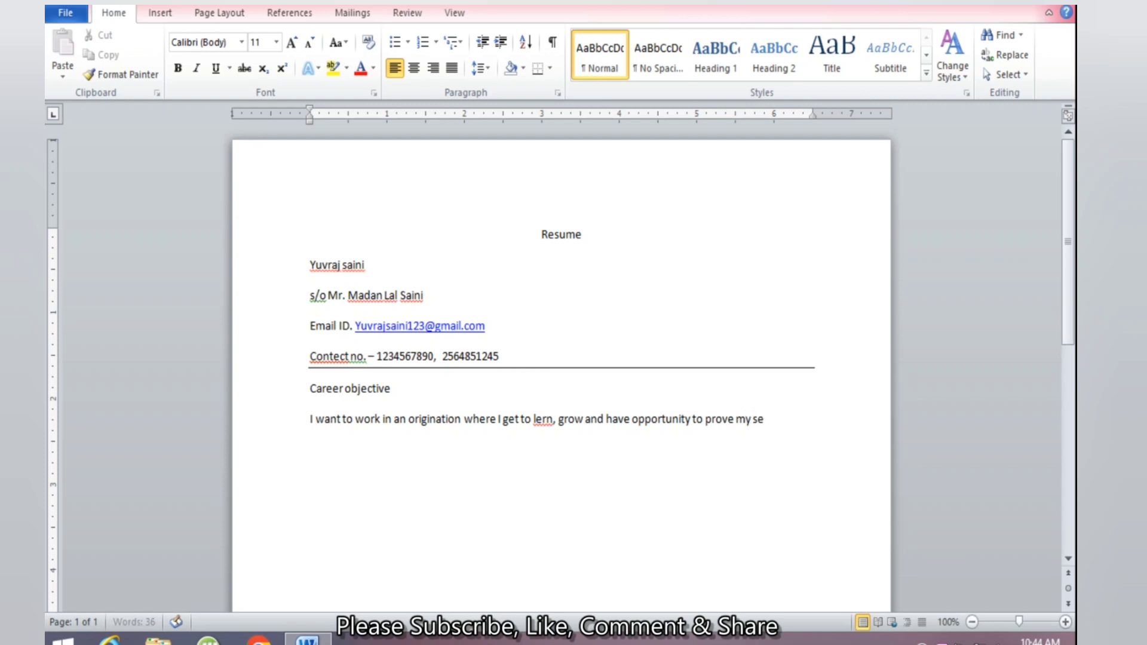
type("lf.")
left_click(542, 420)
type("a")
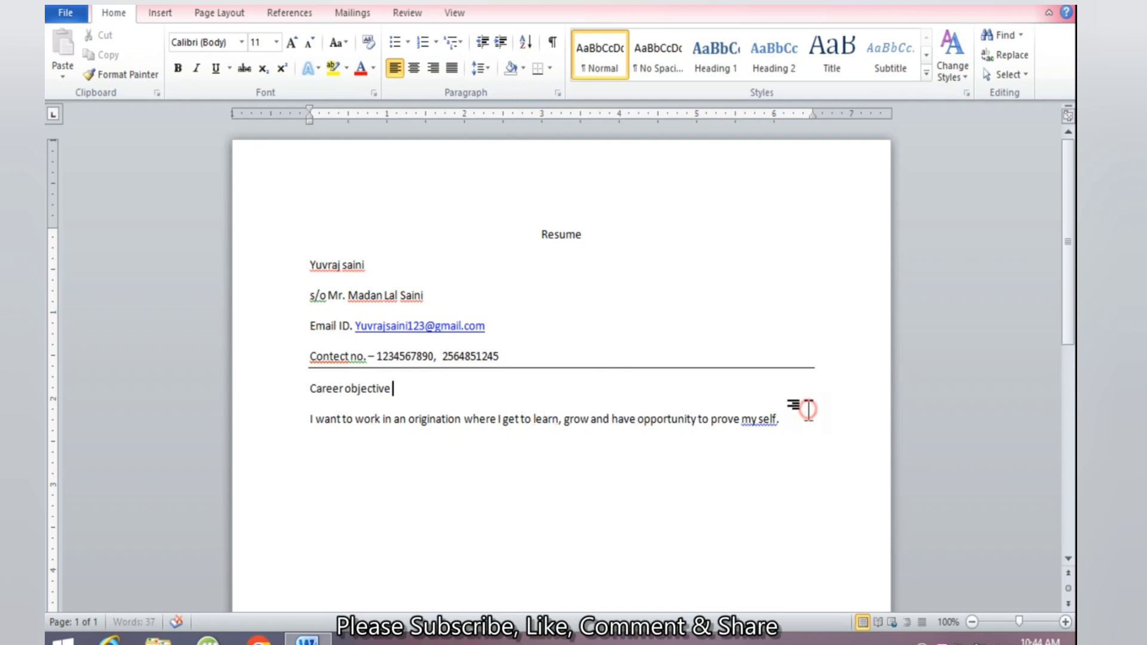
left_click(792, 421)
Add the 'academic qualification' heading and a tab-separated row: 10th, cbse, 56%, 2001
key("Return")
type("academic qualification")
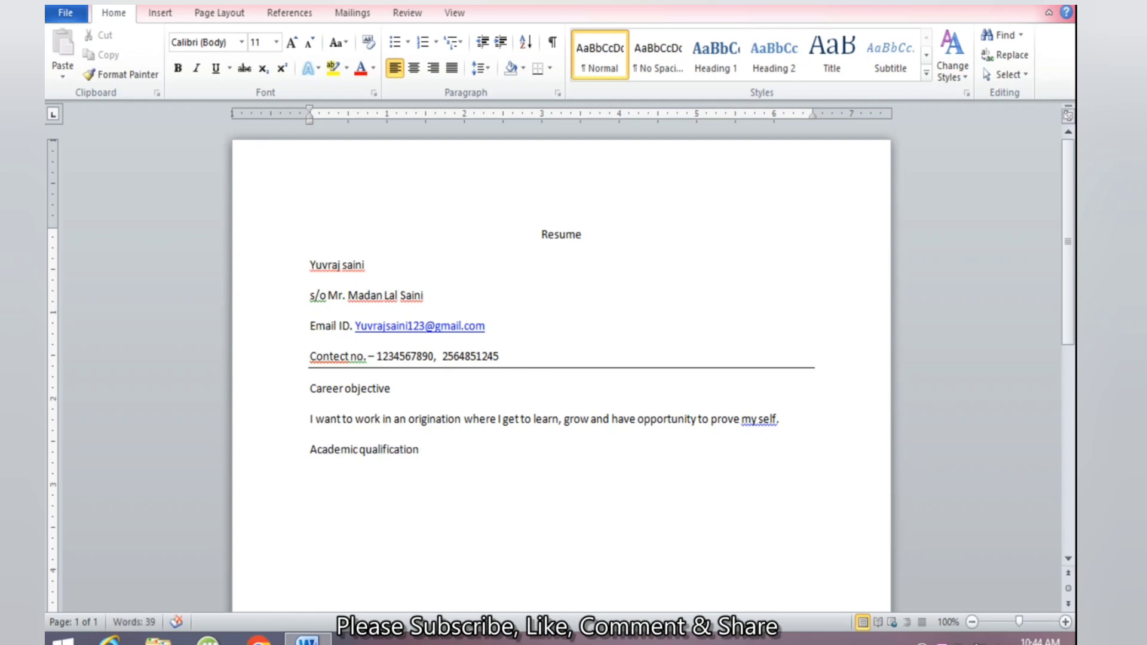
key("Return")
type("10th")
key("Tab")
key("Tab")
type("c")
type("bsc")
key("BackSpace")
type("e")
key("Tab")
key("Tab")
type("56%")
key("Tab")
key("Tab")
type("2001")
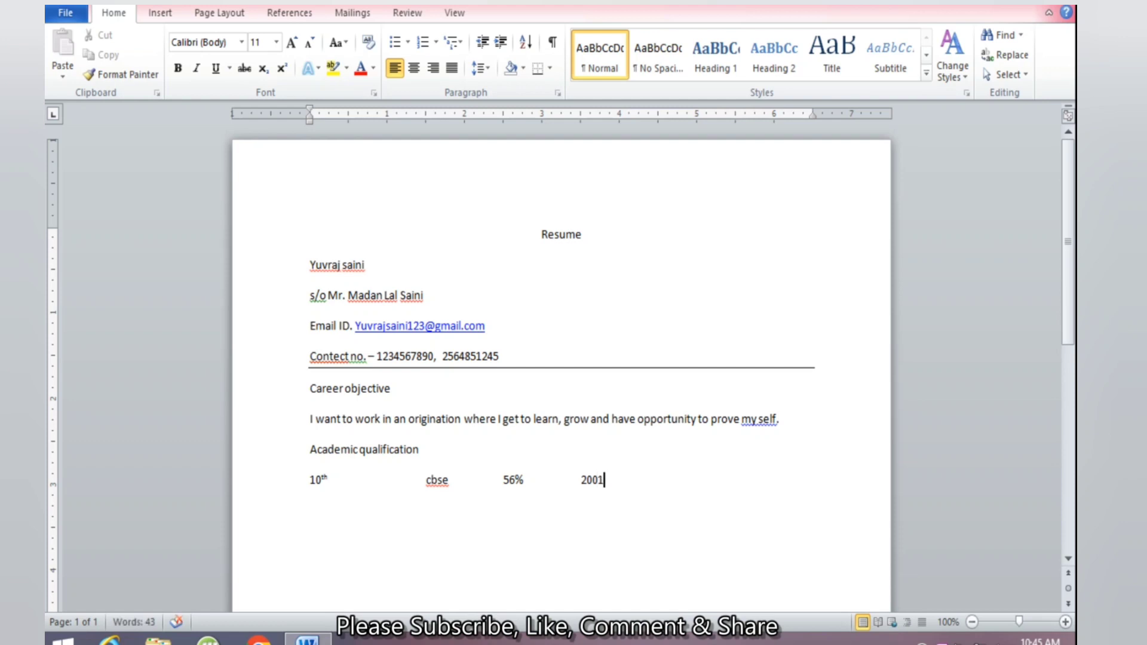
Add the tab-separated 12th row: cbse, 75%, 2003
key("Return")
type("12th")
key("Tab")
key("Tab")
key("Tab")
type("cbse")
key("Tab")
key("Tab")
type("75%")
key("Tab")
type("2003")
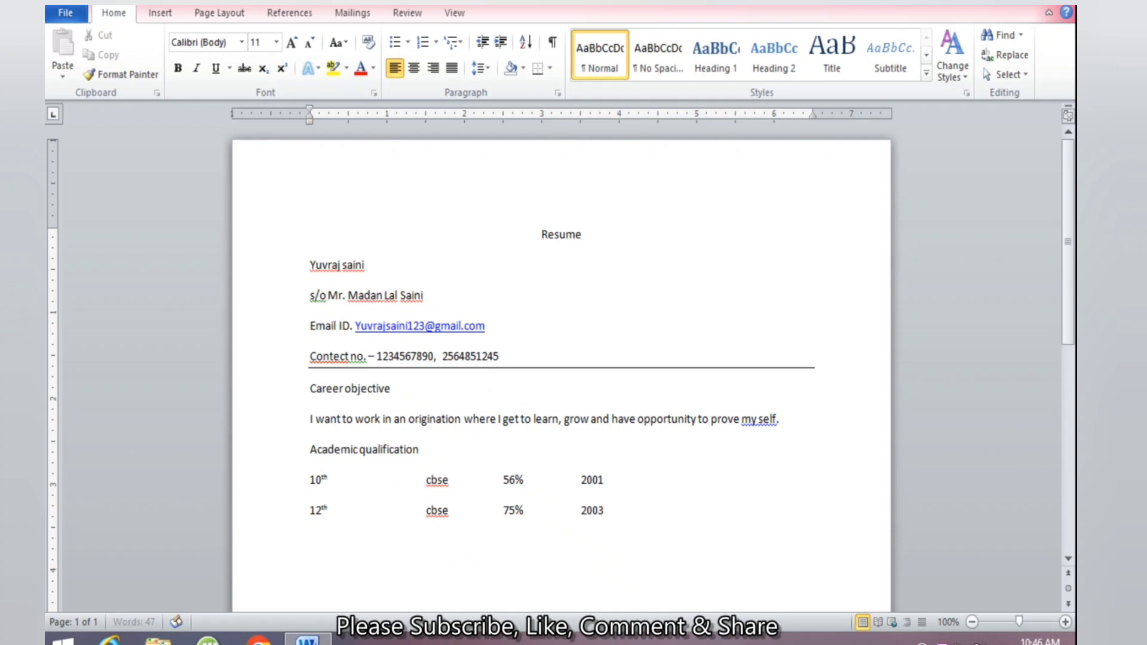
key("Return")
Add the tab-separated row B.Sc Maths, Univer. Of raj., 59%, 2006 below the 12th row
type("B.Sc Maths")
key("Tab")
key("Tab")
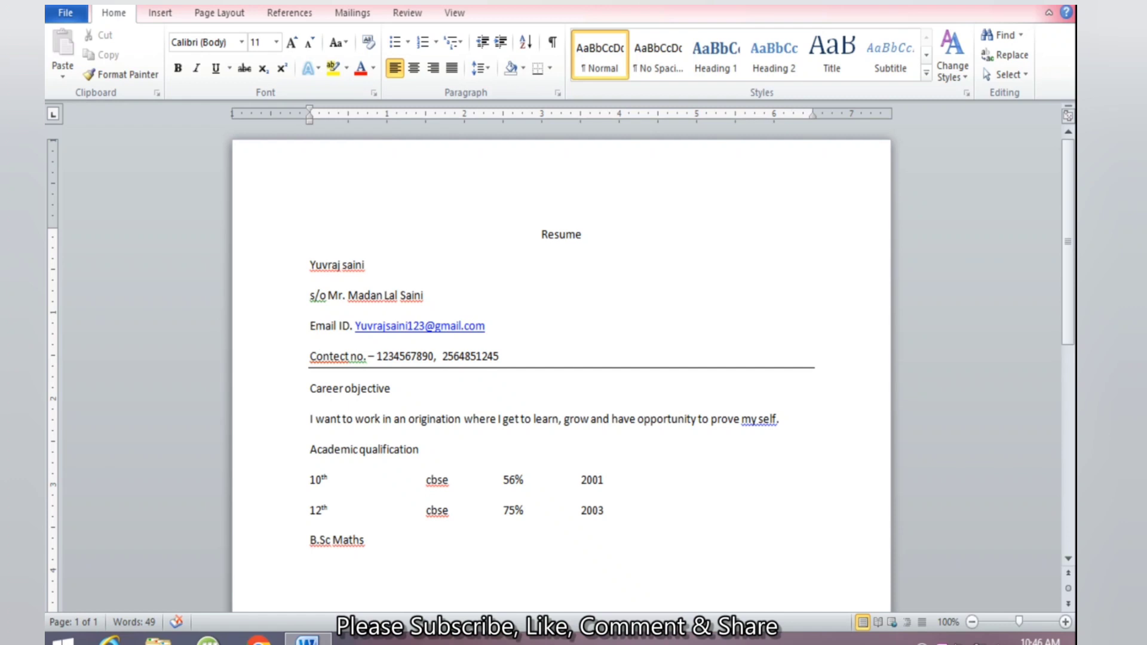
type("Univer. Of")
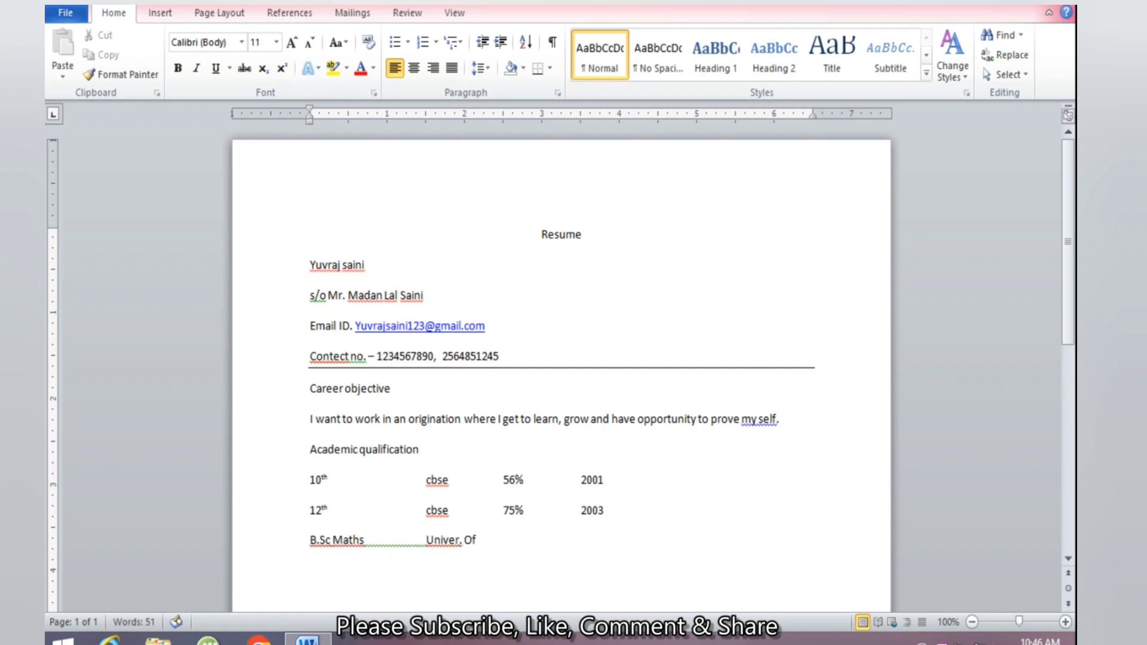
type(" raj.")
type("59%")
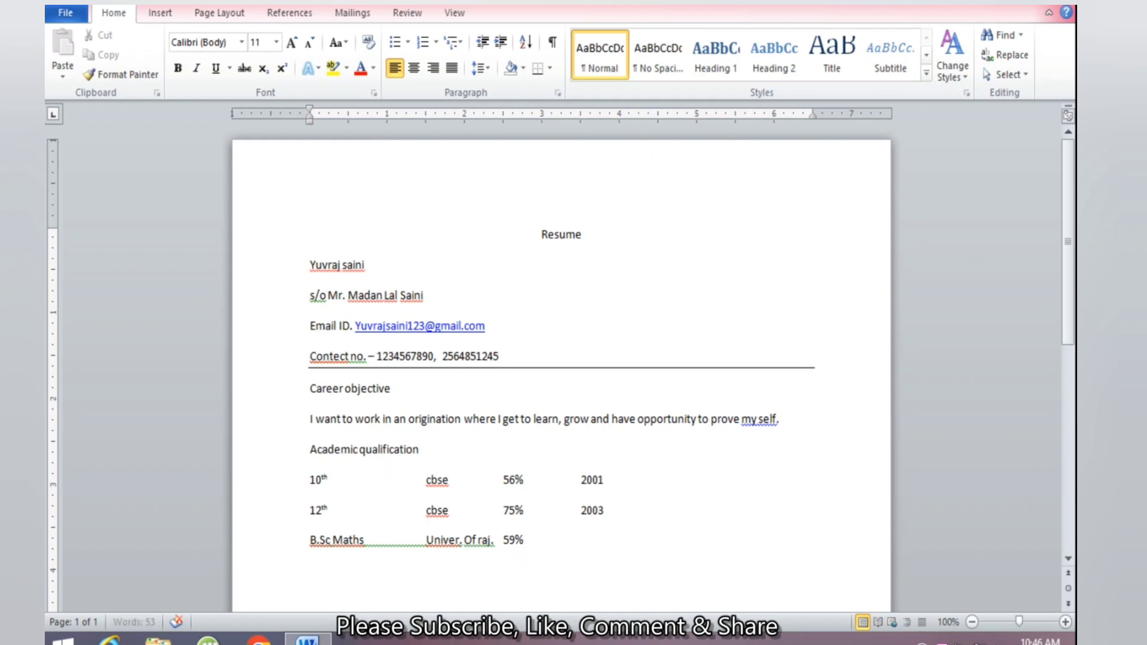
key("Tab")
type("2006")
key("Return")
scroll(657, 445, "down", 3)
scroll(657, 442, "down", 3)
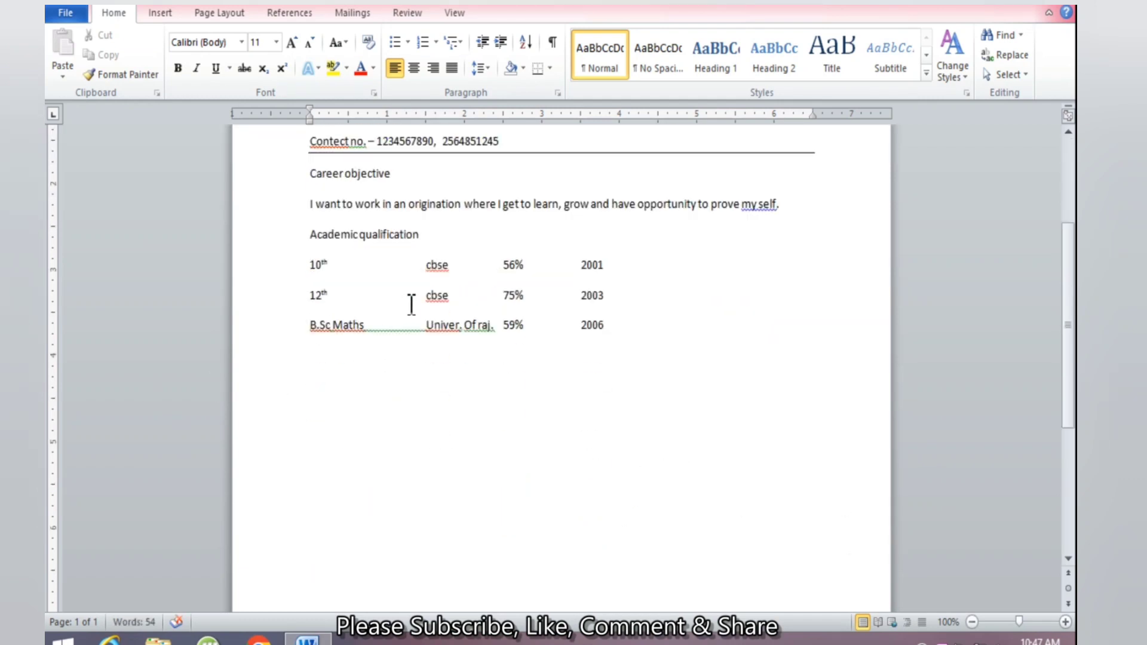
left_click(162, 13)
Insert a four-column, three-row table at the 10th qualification line
left_click(172, 60)
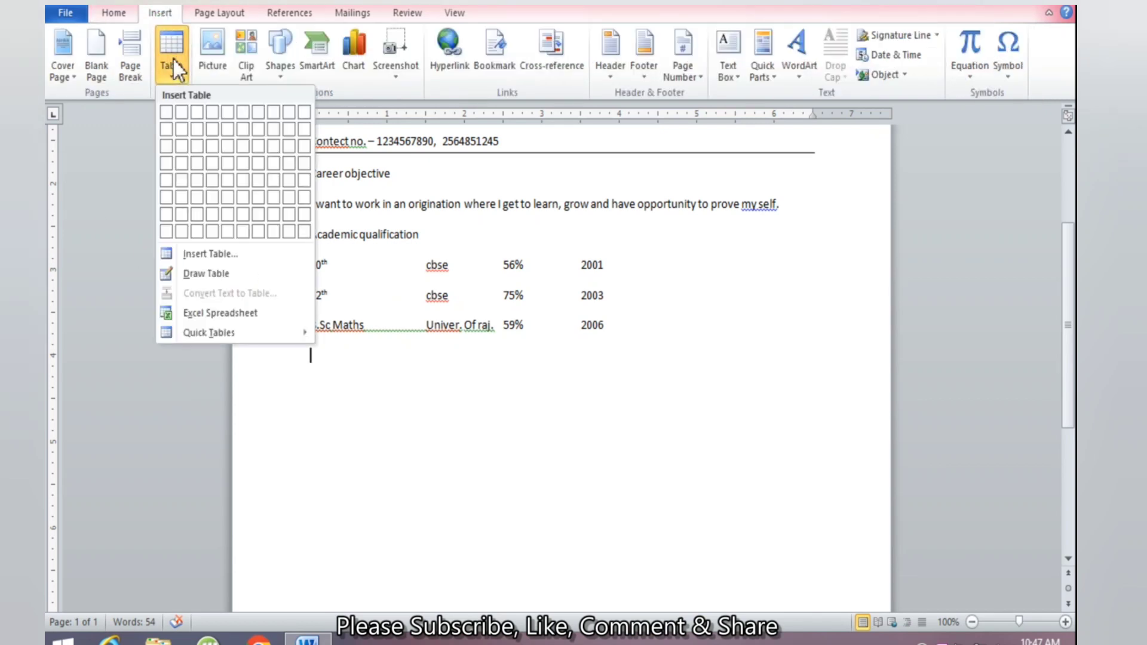
left_click(173, 59)
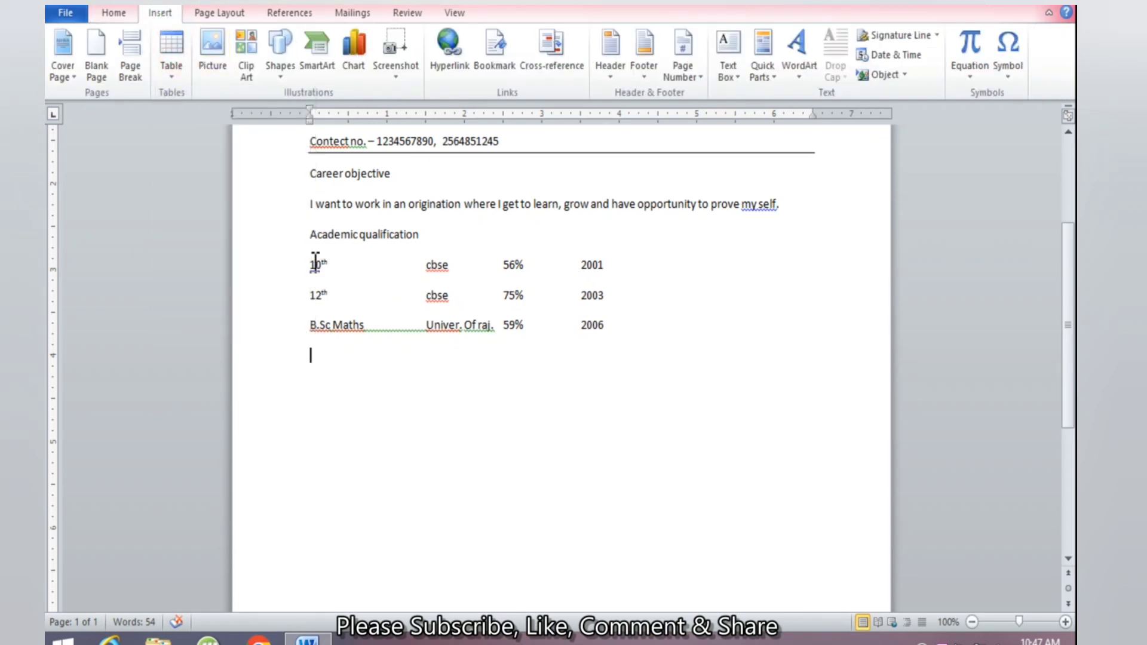
left_click(315, 262)
left_click(515, 264)
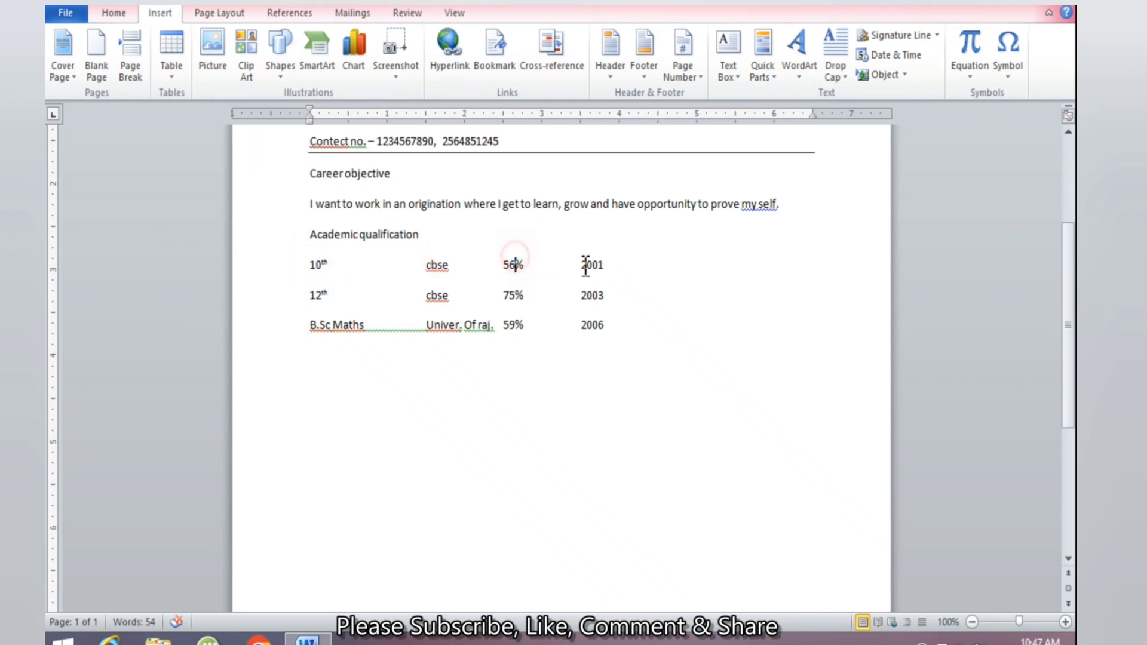
left_click(589, 265)
left_click(181, 70)
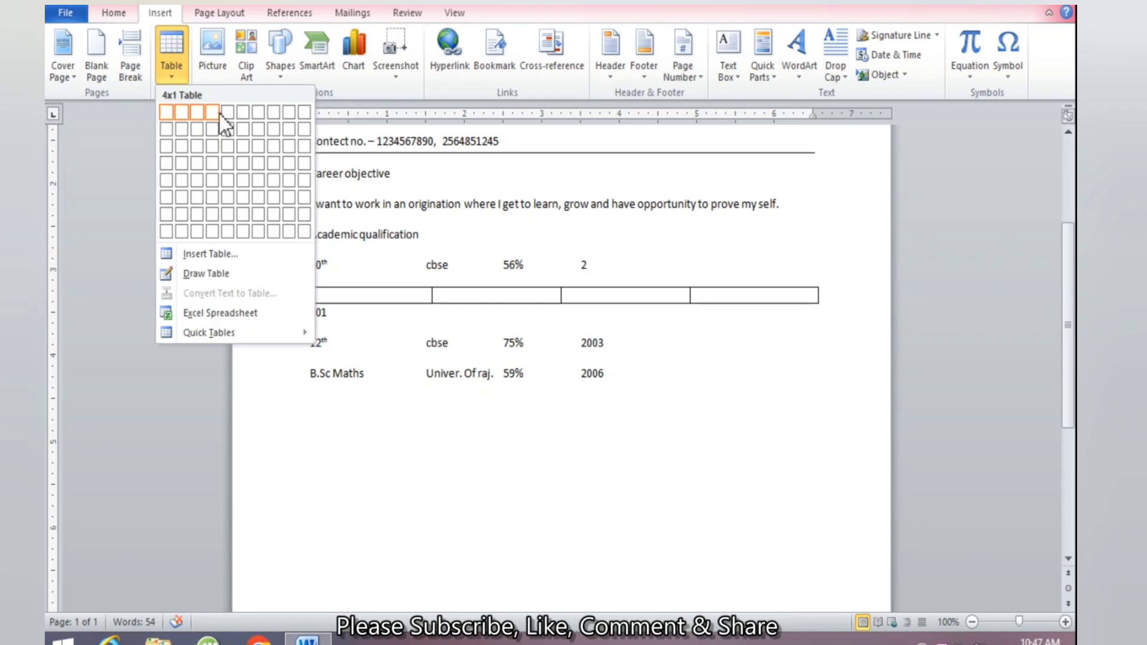
left_click(216, 145)
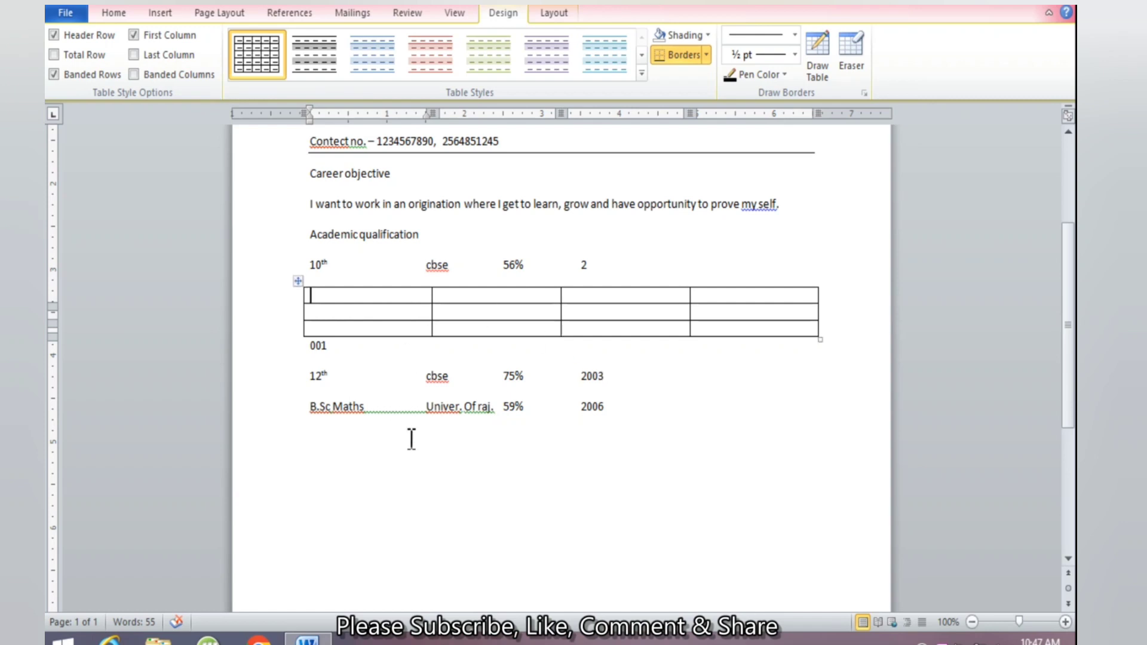
Delete the old tab-aligned 10th, 12th and B.Sc lines so the table sits under the heading
left_click_drag(650, 417, 277, 393)
key("BackSpace")
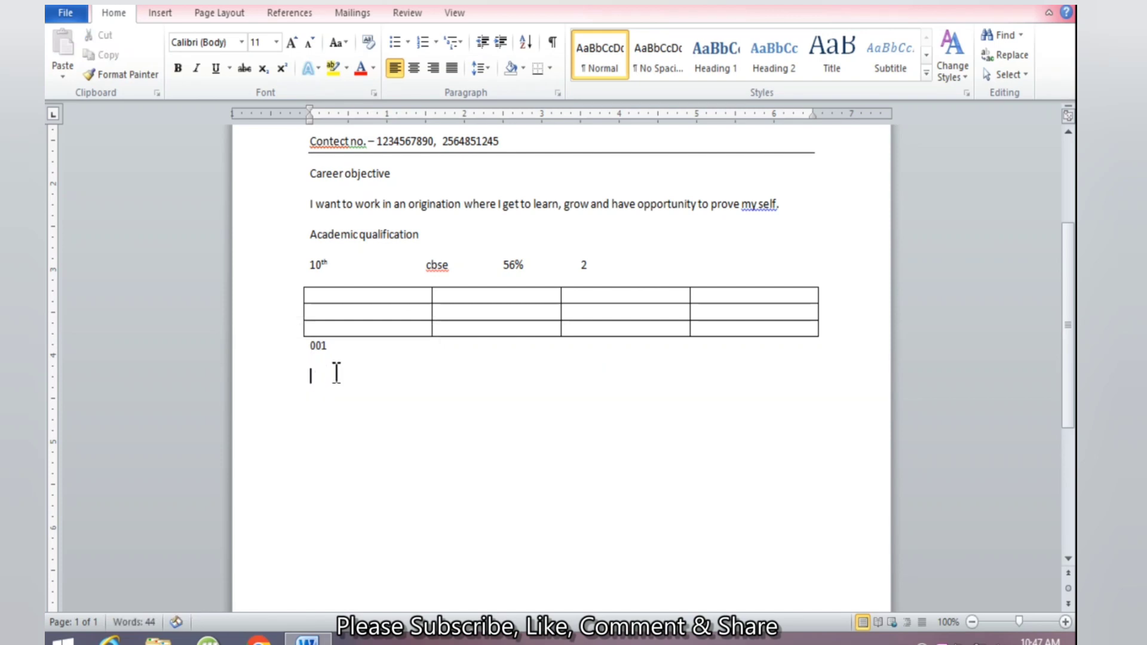
key("BackSpace")
key("BackSpace")
key("BackSpace")
key("BackSpace")
left_click_drag(612, 266, 309, 281)
key("BackSpace")
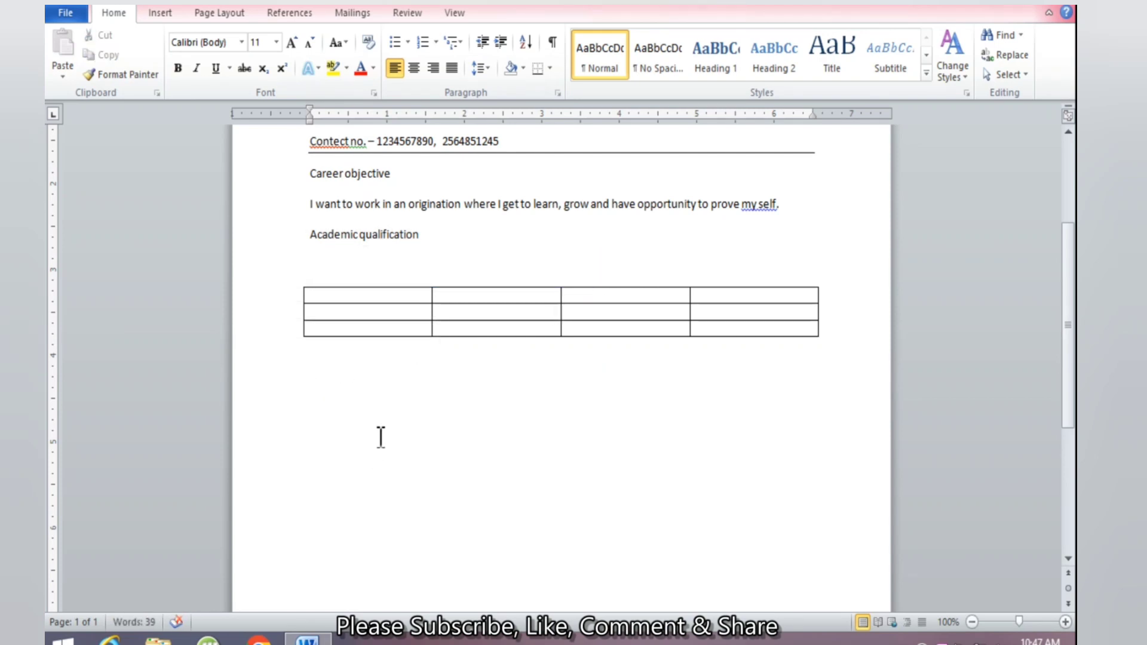
key("Delete")
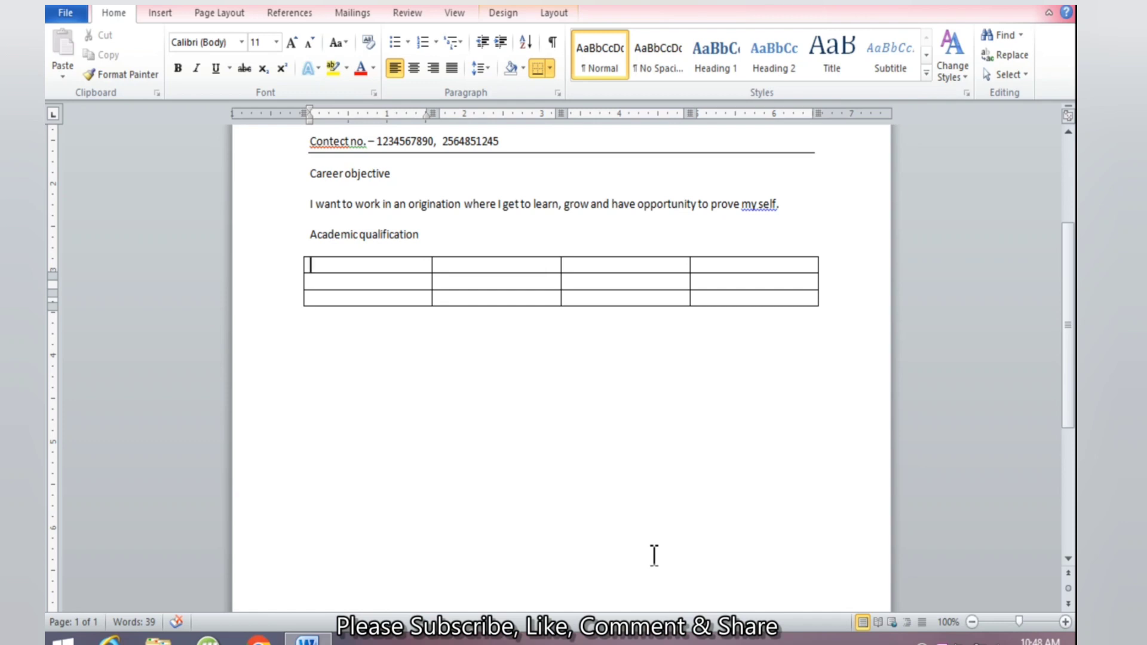
Enter headers class, Bord/Uni., Percent and Passing Year, fixing 'Percant' via the spelling suggestion
type("class")
key("Tab")
type("Bord")
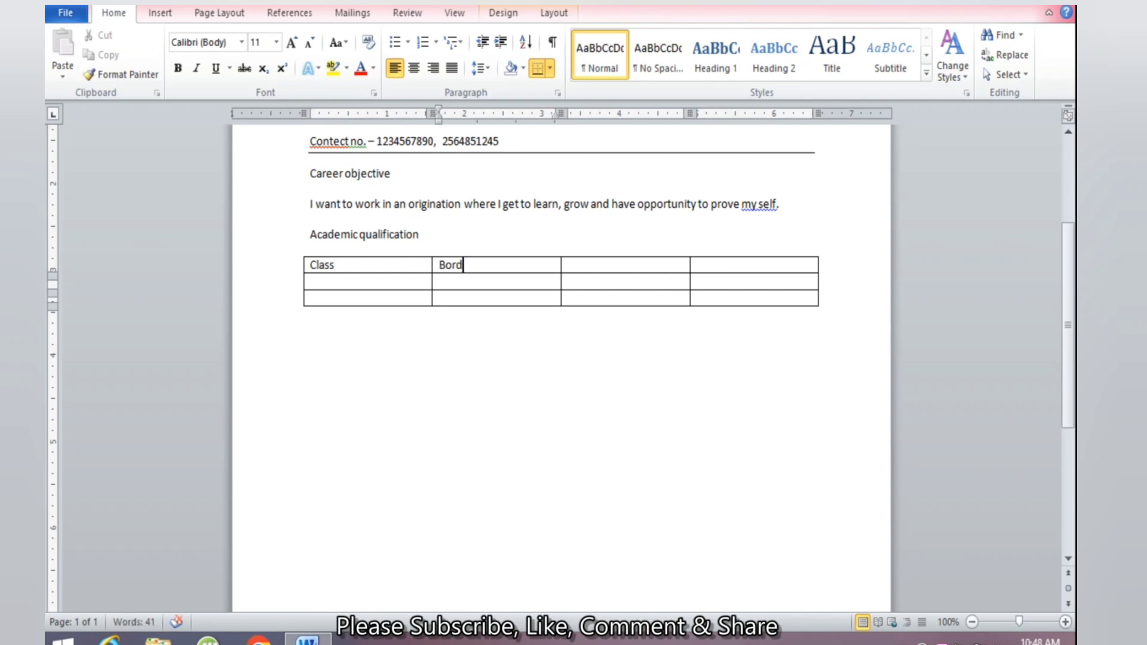
type("/Uni.")
key("Tab")
type("P")
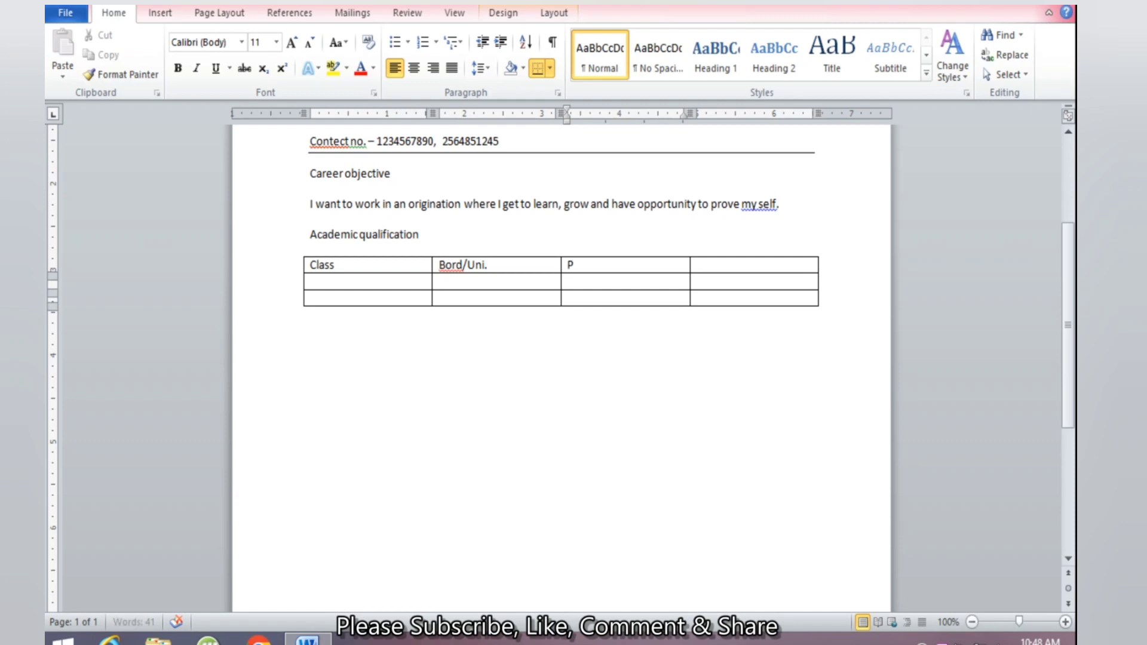
type("ercant")
key("Tab")
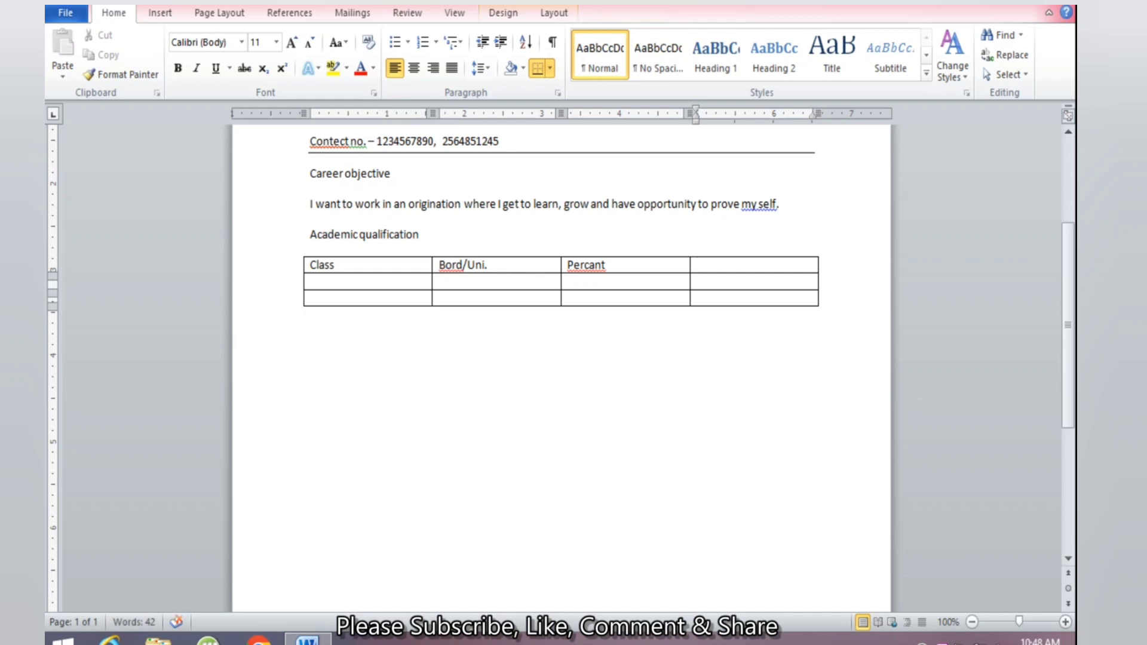
left_click(586, 267)
right_click(585, 267)
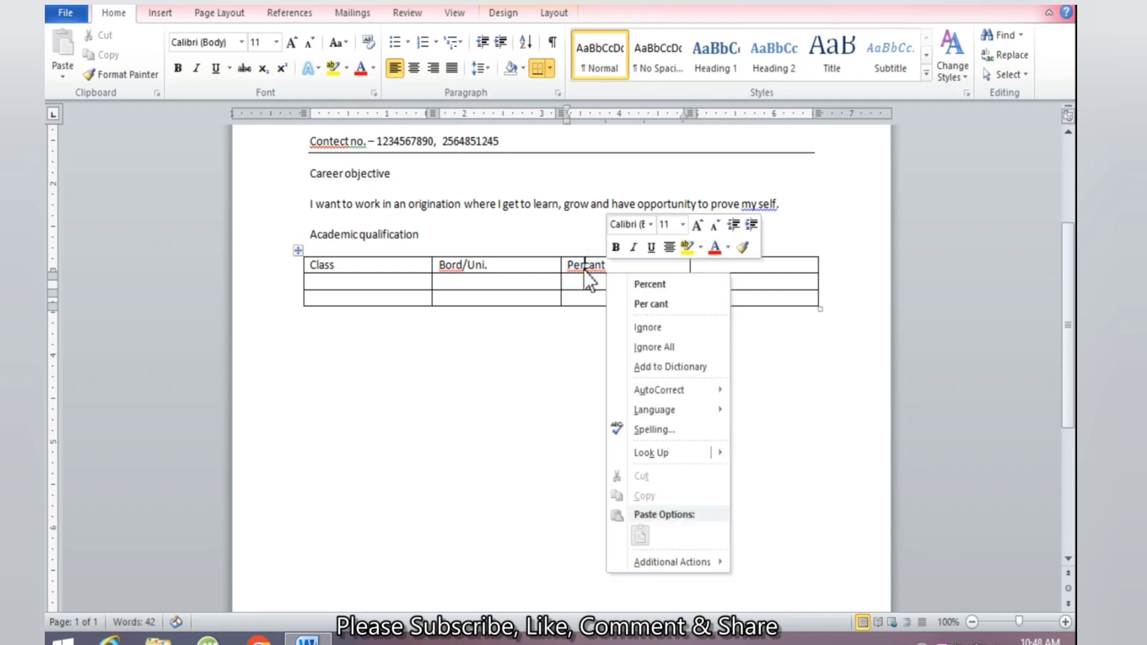
left_click(650, 285)
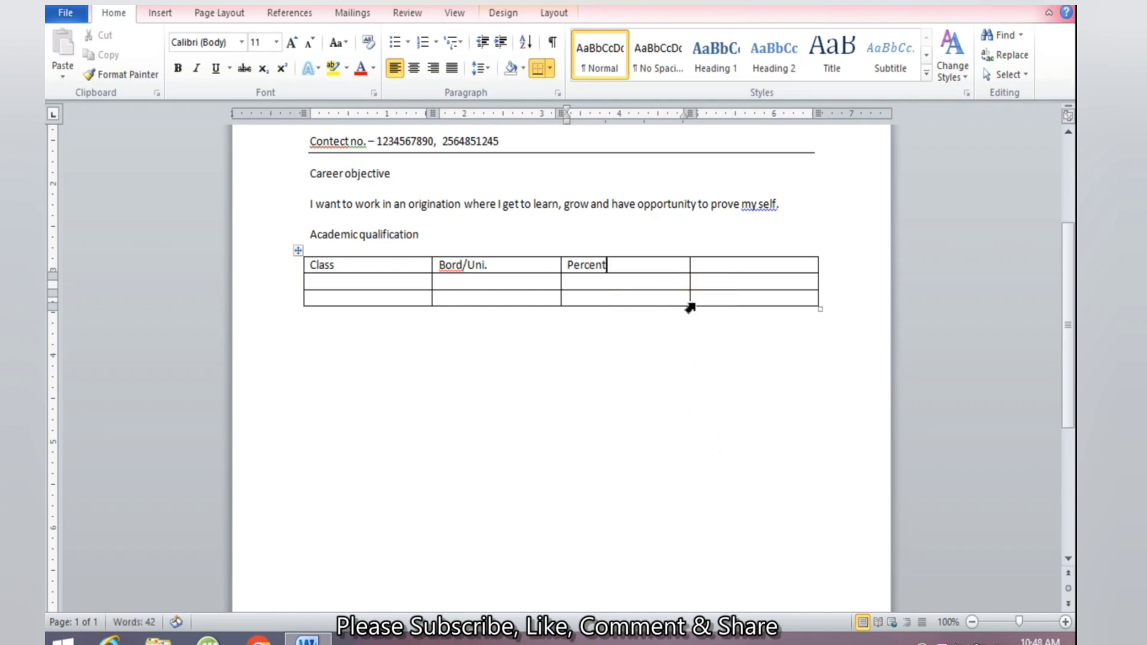
left_click(759, 263)
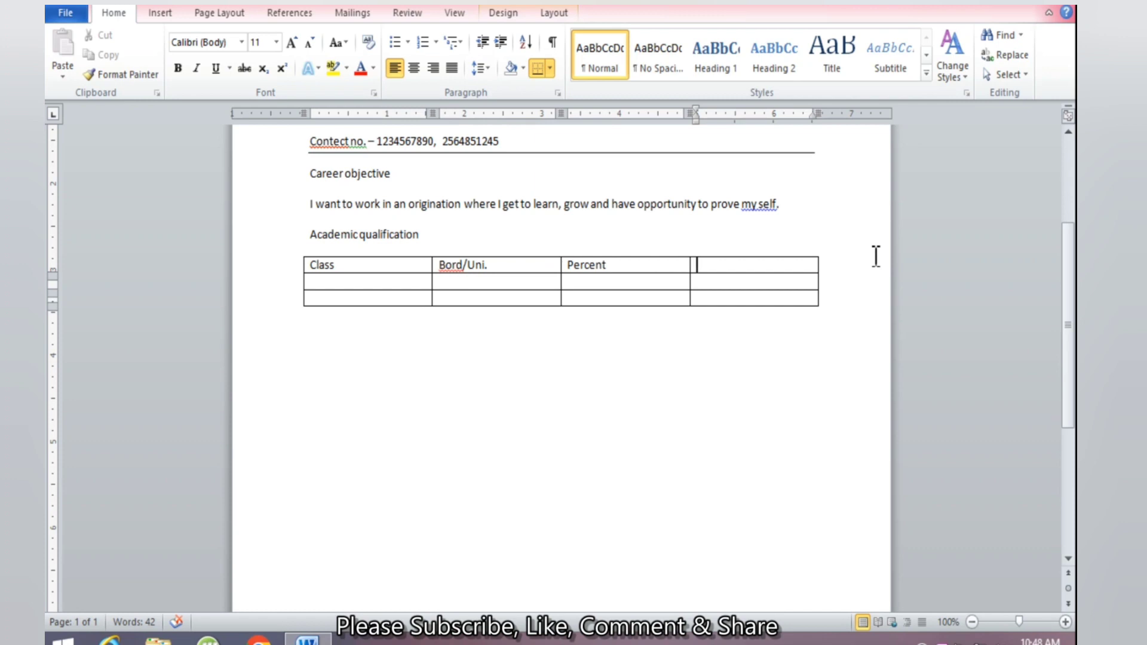
type("Passing Year")
key("Tab")
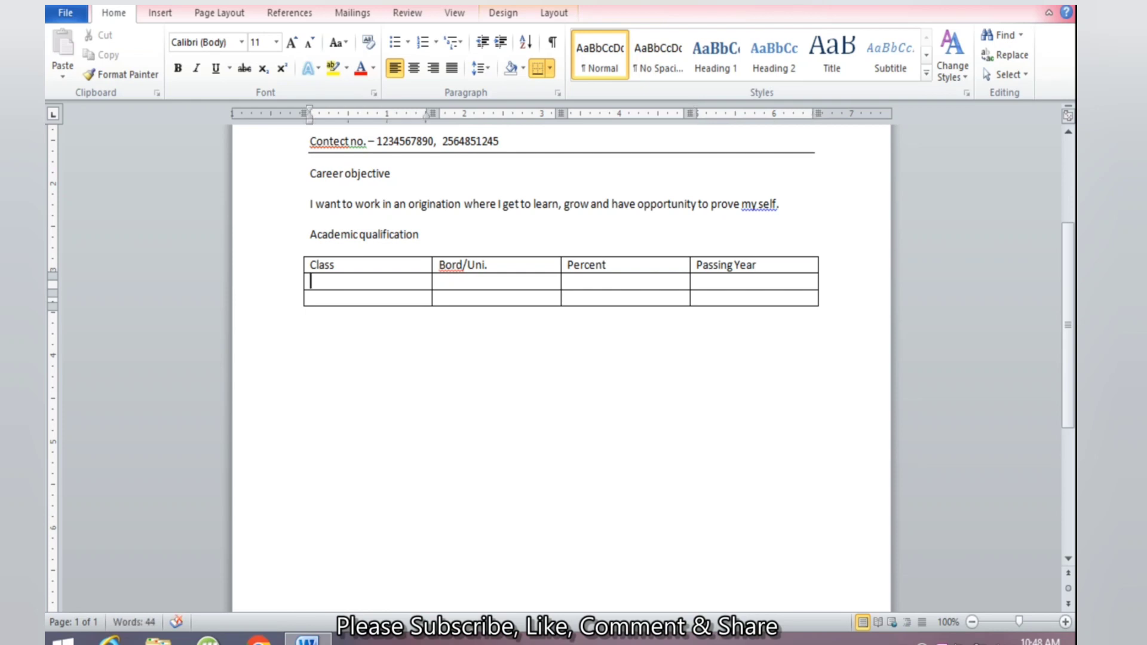
Fill the first data row with 10, BSER, 56% and 2001, replacing the initial RBSC entry
type("10")
key("Tab")
type("RBSC")
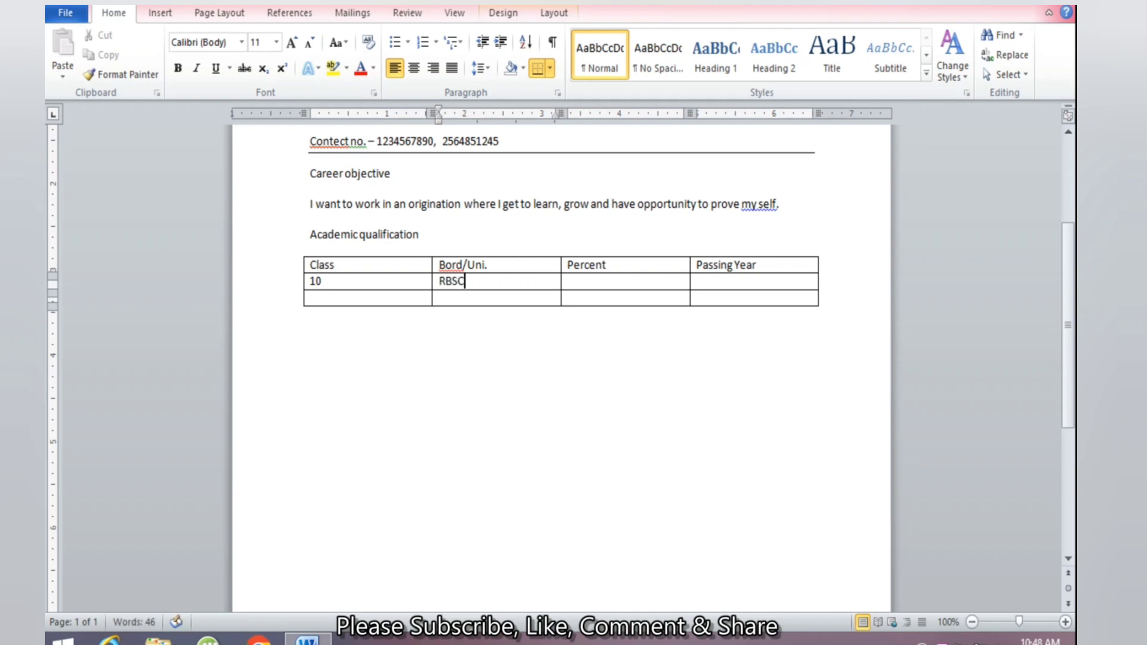
key("Tab")
key("shift+Tab")
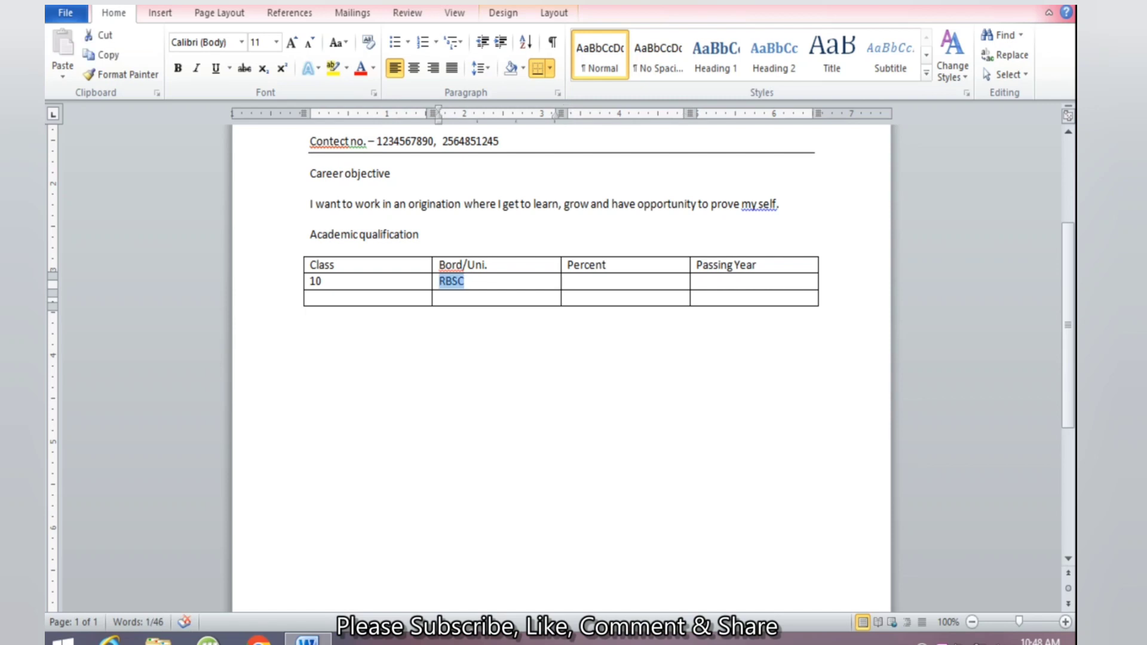
type("BS")
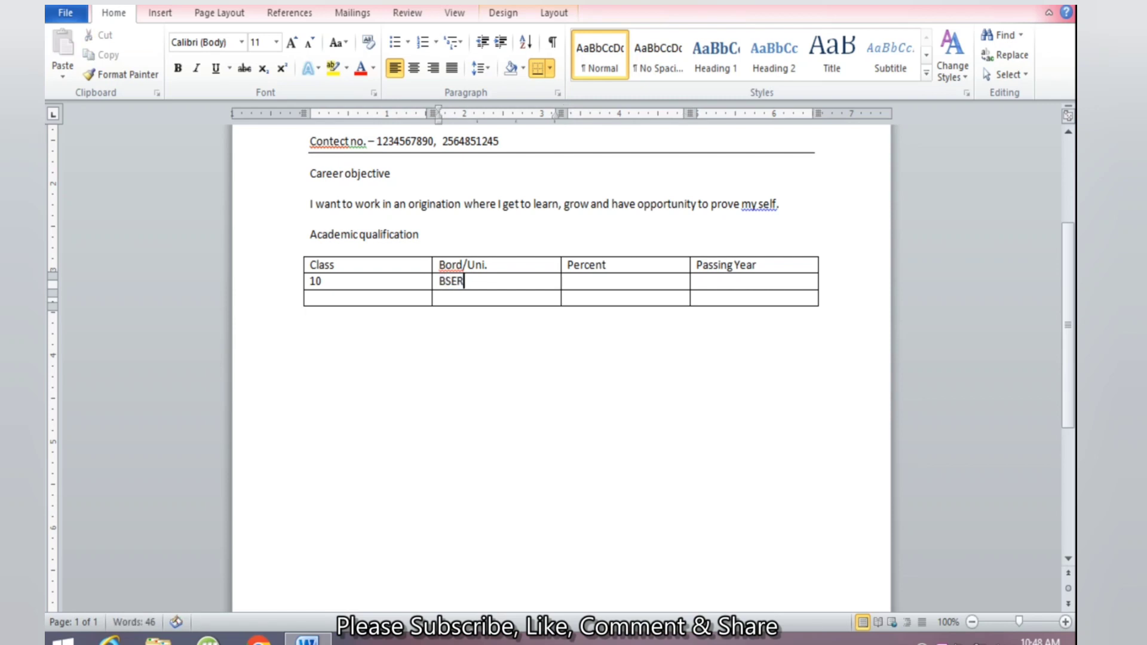
key("Tab")
type("56%")
key("Tab")
type("2001")
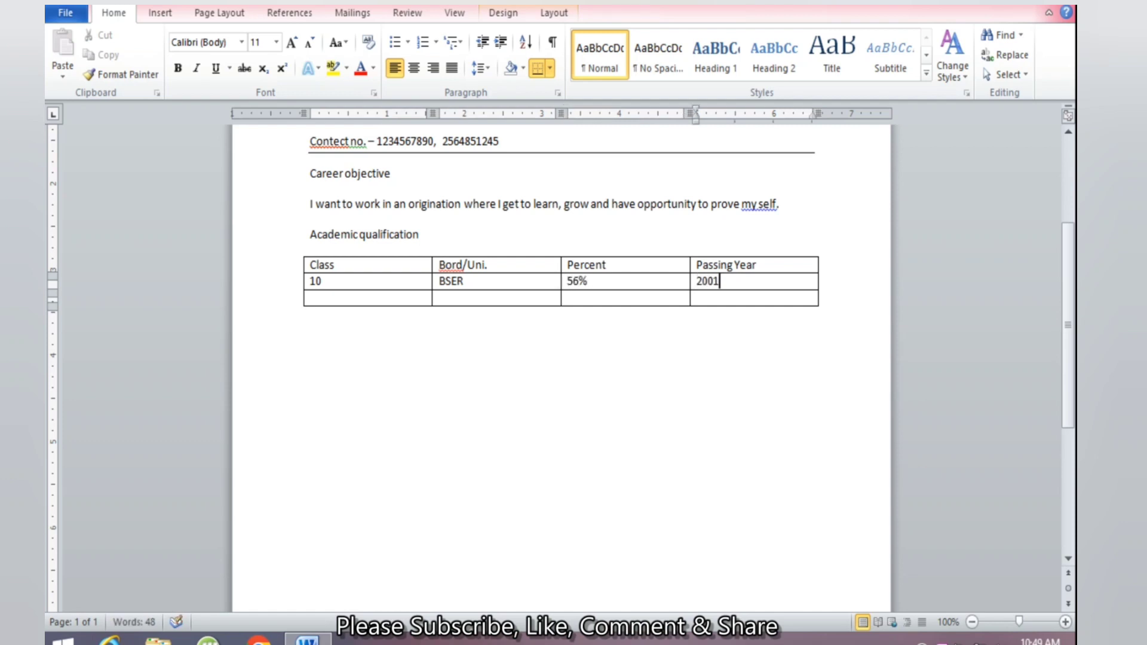
key("Tab")
Fill the next row with 12, BSER, 72% and 2003, adding a new row
type("12")
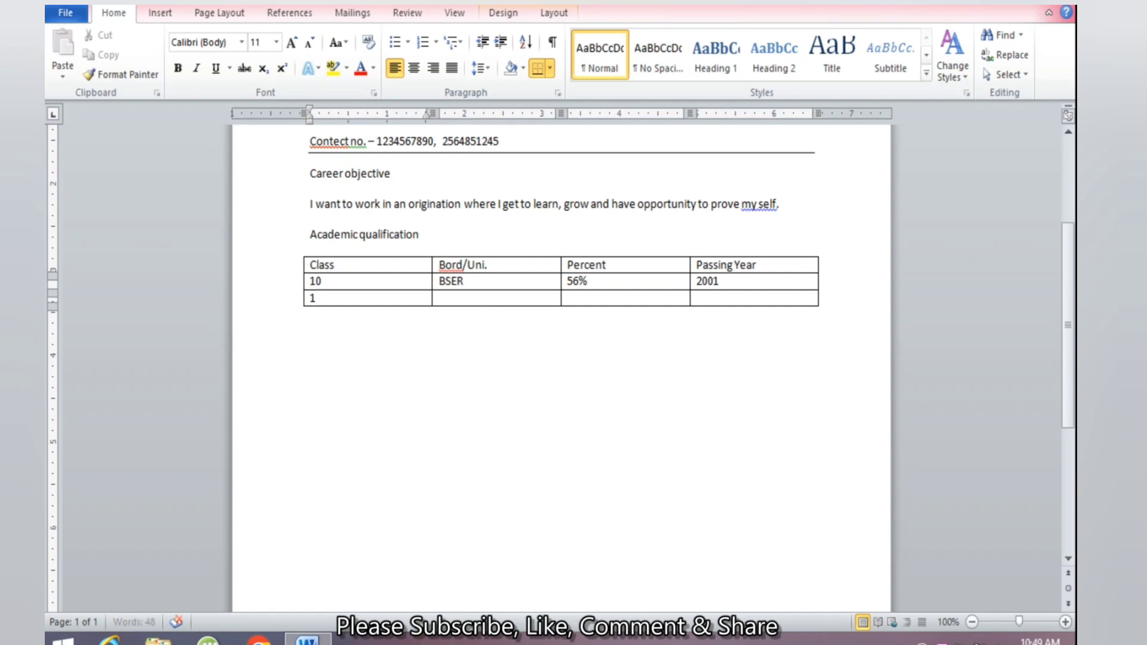
key("Tab")
type("BSER")
key("Tab")
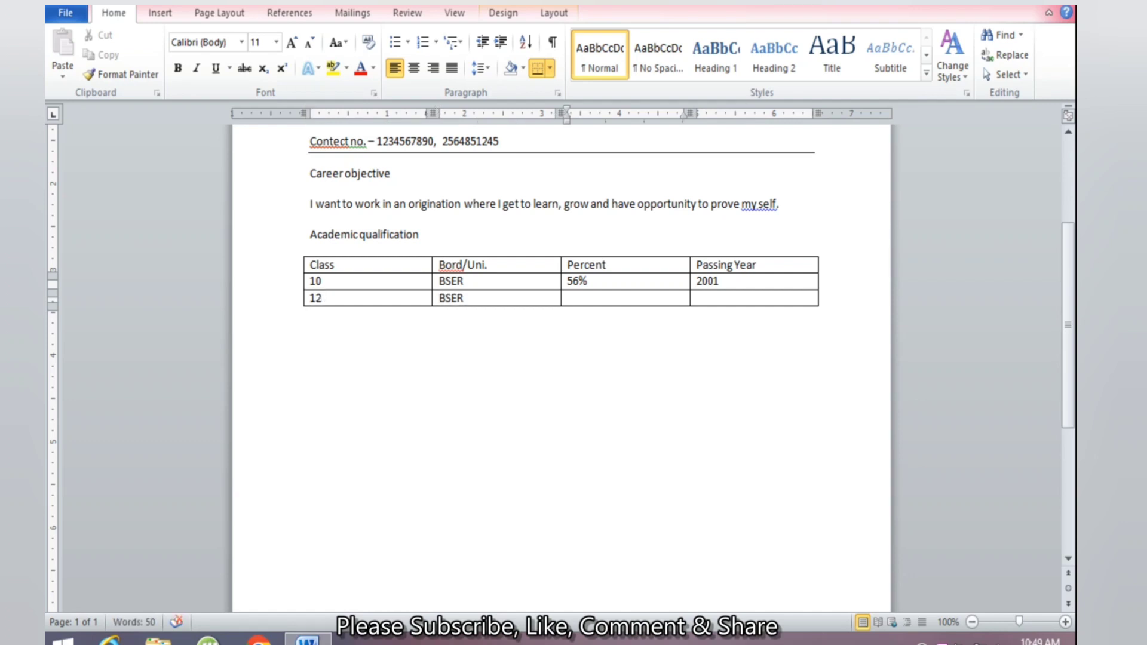
type("72%")
key("Tab")
type("200")
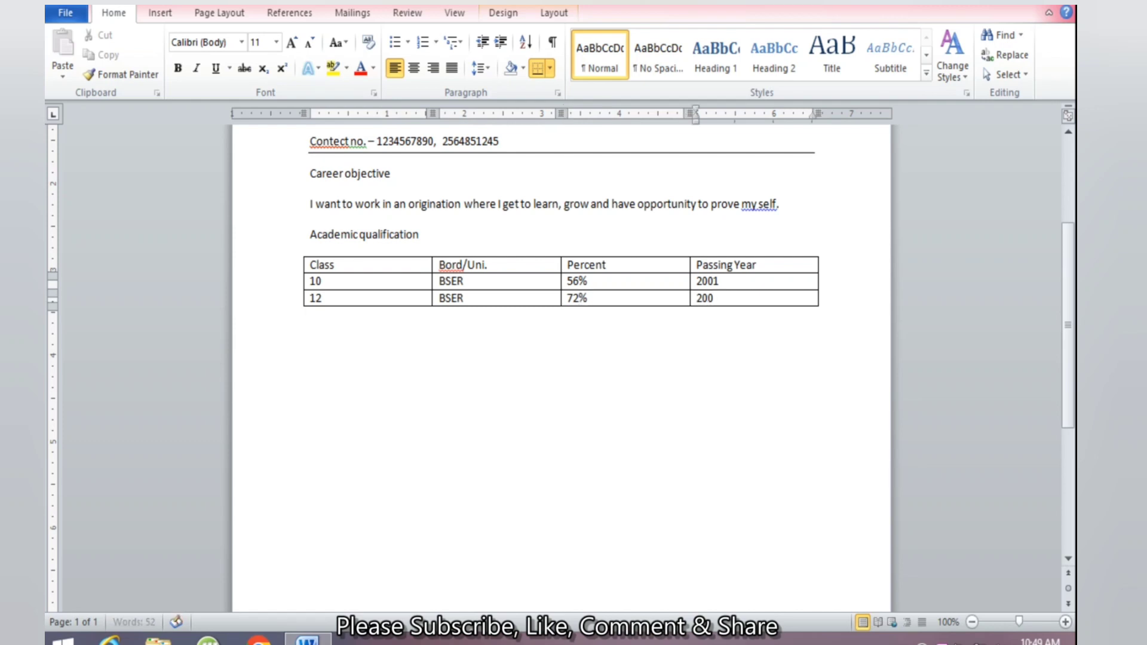
type("3")
key("Tab")
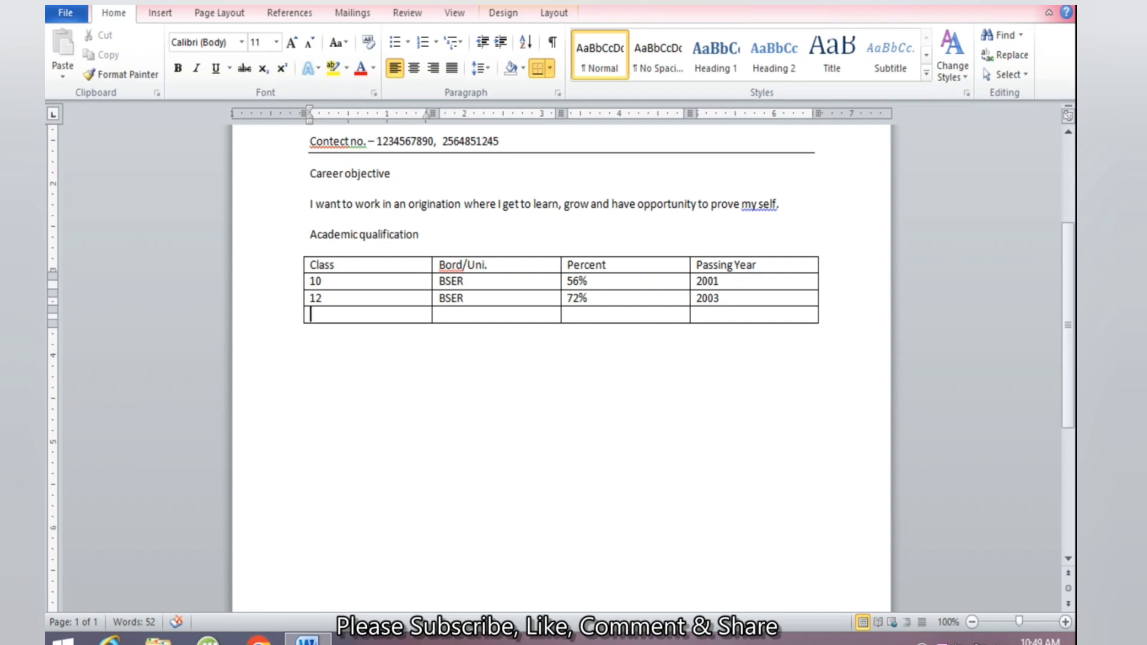
Fill the B.A. row with UNI. OF RAJ., 62% and 2006
type("B.A.")
key("Tab")
type("UNI. OF")
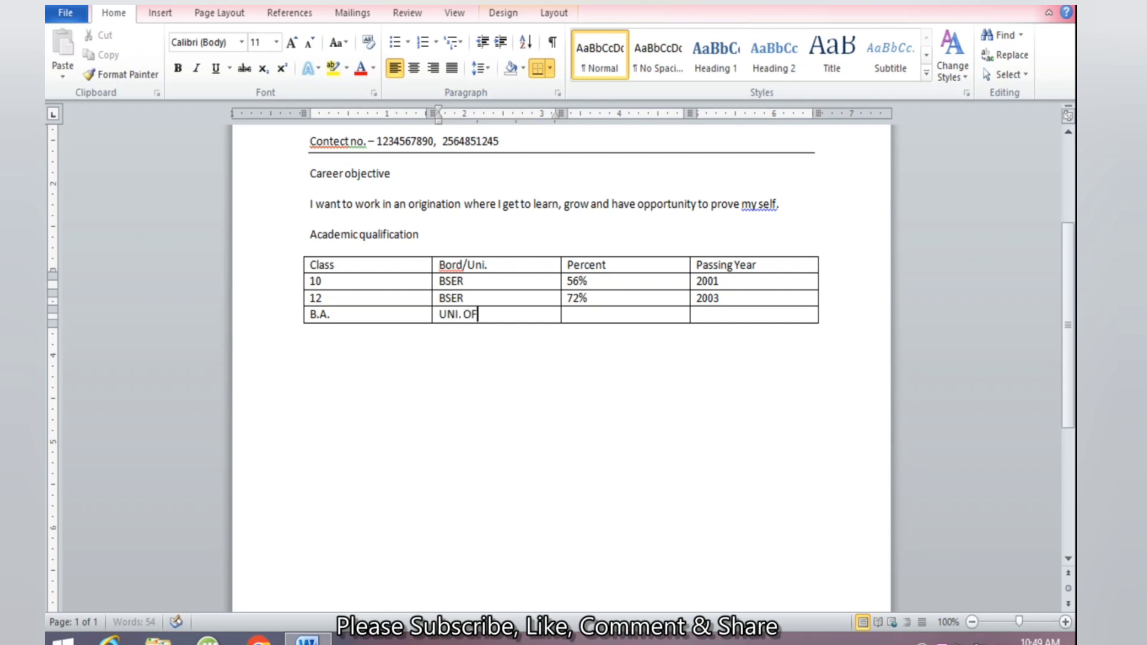
type(" RAJ.")
key("Tab")
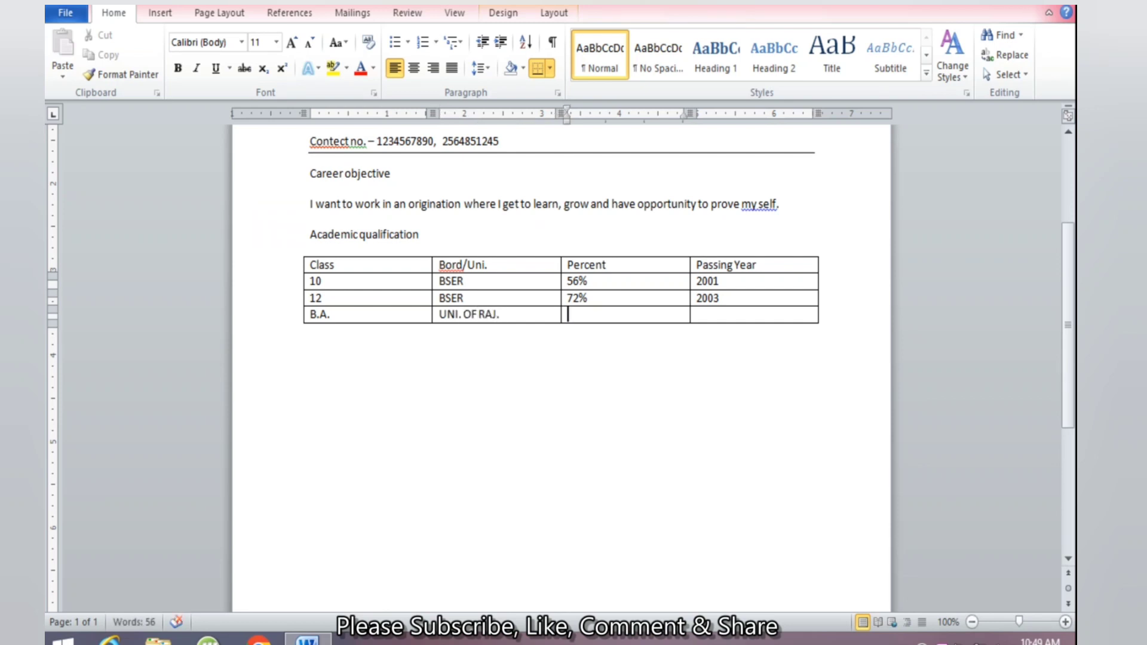
type("62%")
key("Tab")
type("2006")
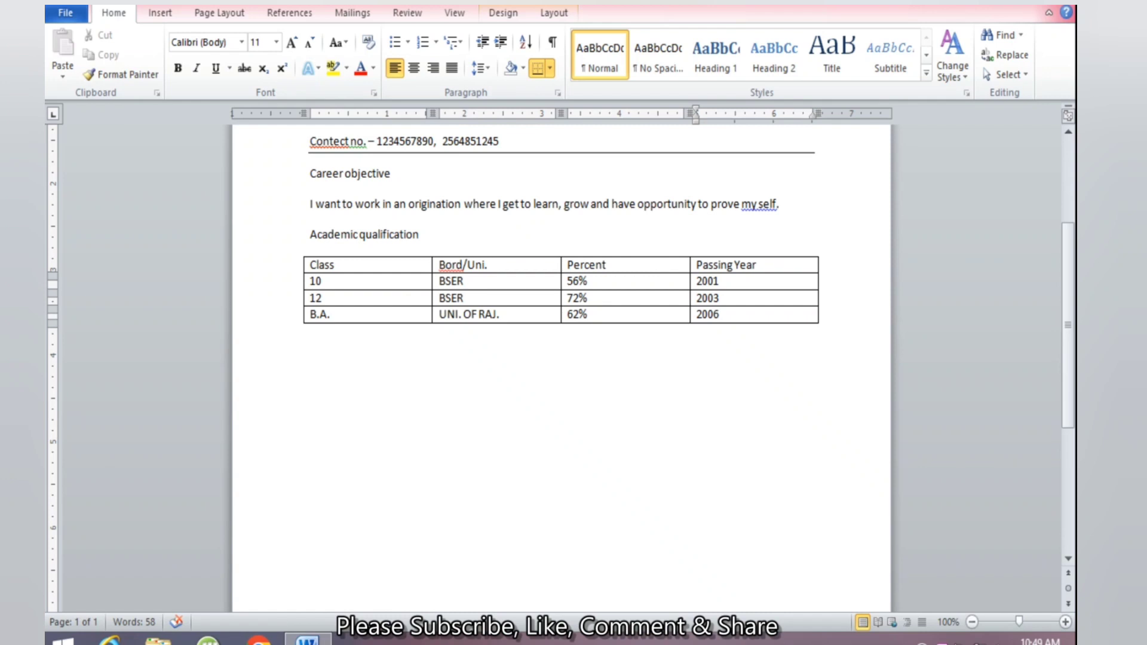
Below the table, type 'Professional qualification' and then 'PGDCA (Post Graduate Diploma In Computer Application)' on its own line
left_click(335, 362)
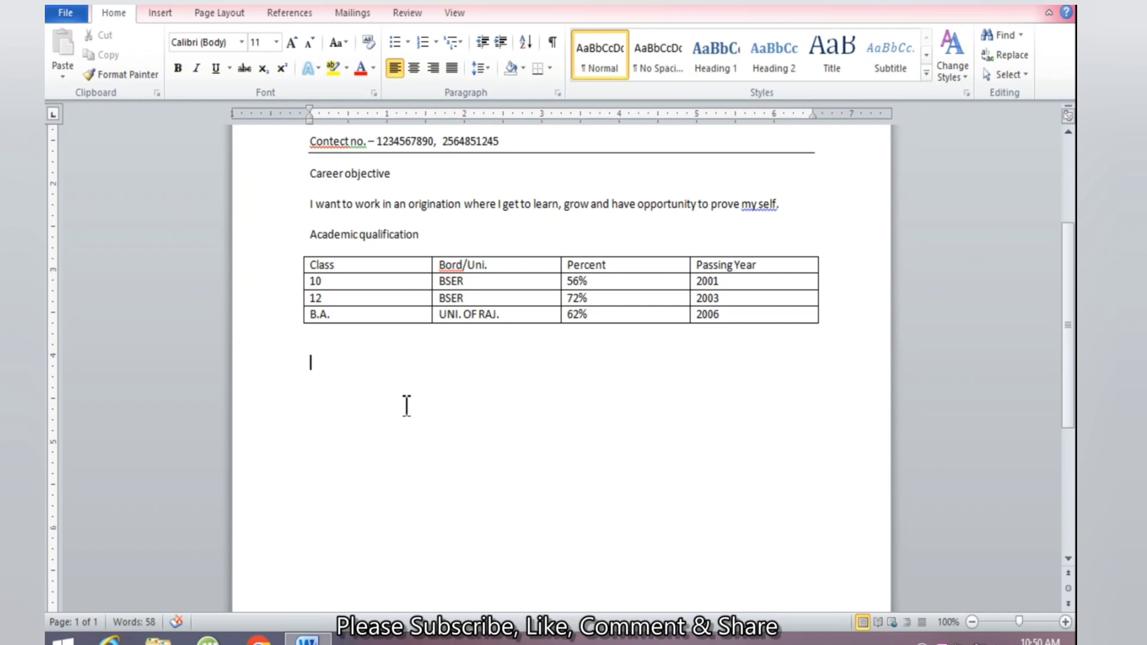
key("Up")
key("Down")
type("pROFESSION")
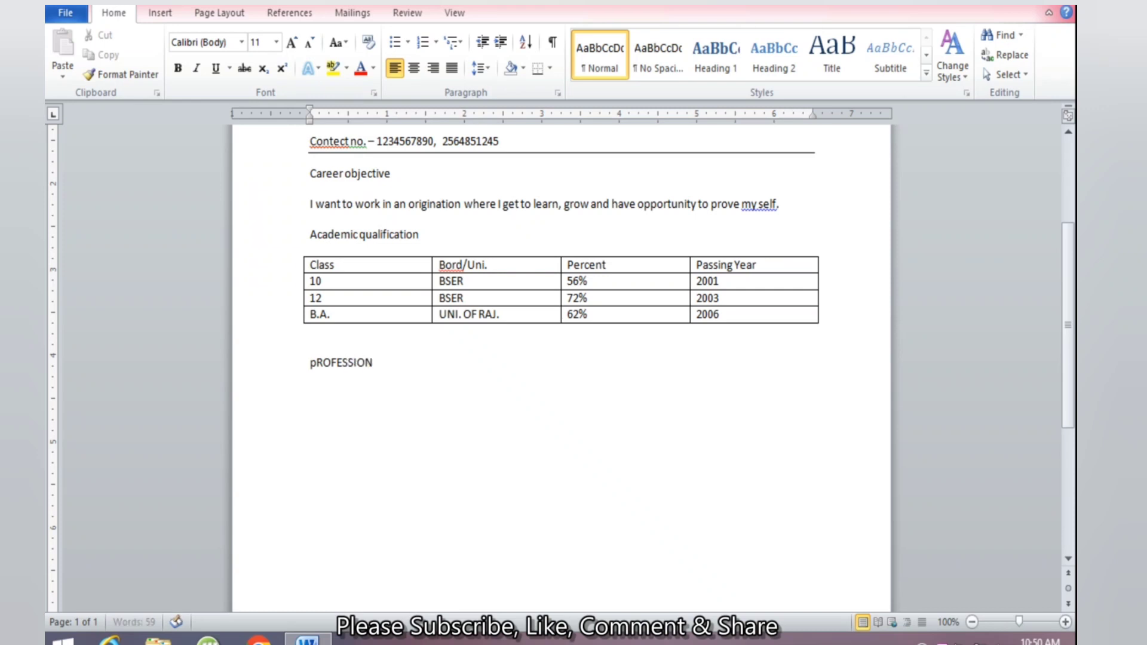
type("AL qualif")
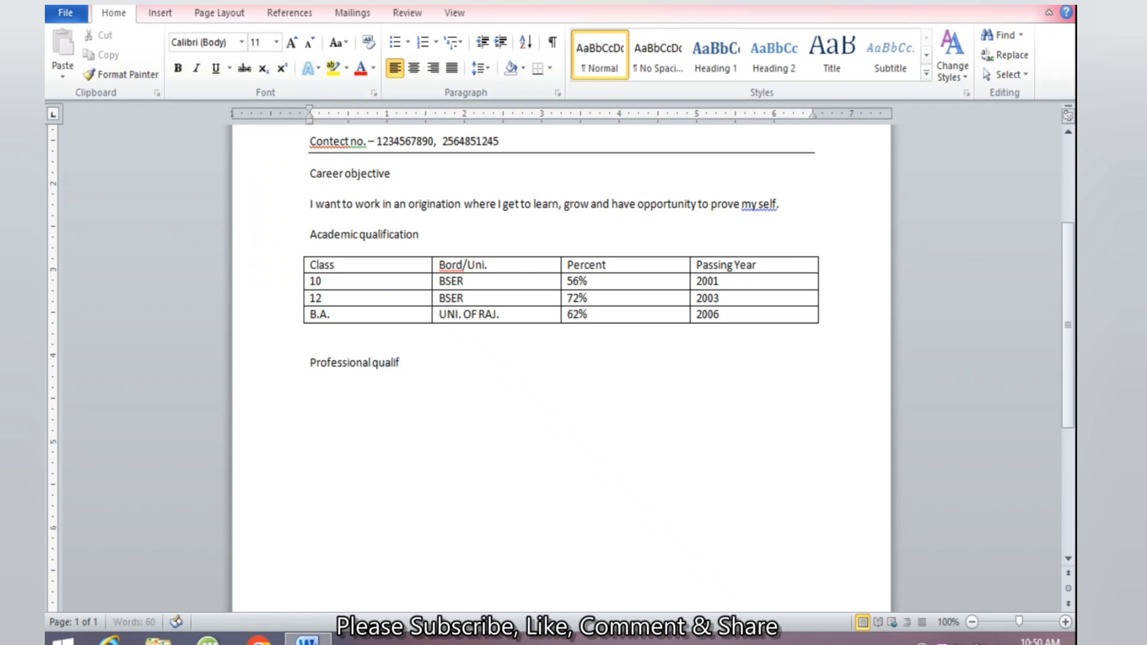
type("ication")
key("Return")
type("PGDCA")
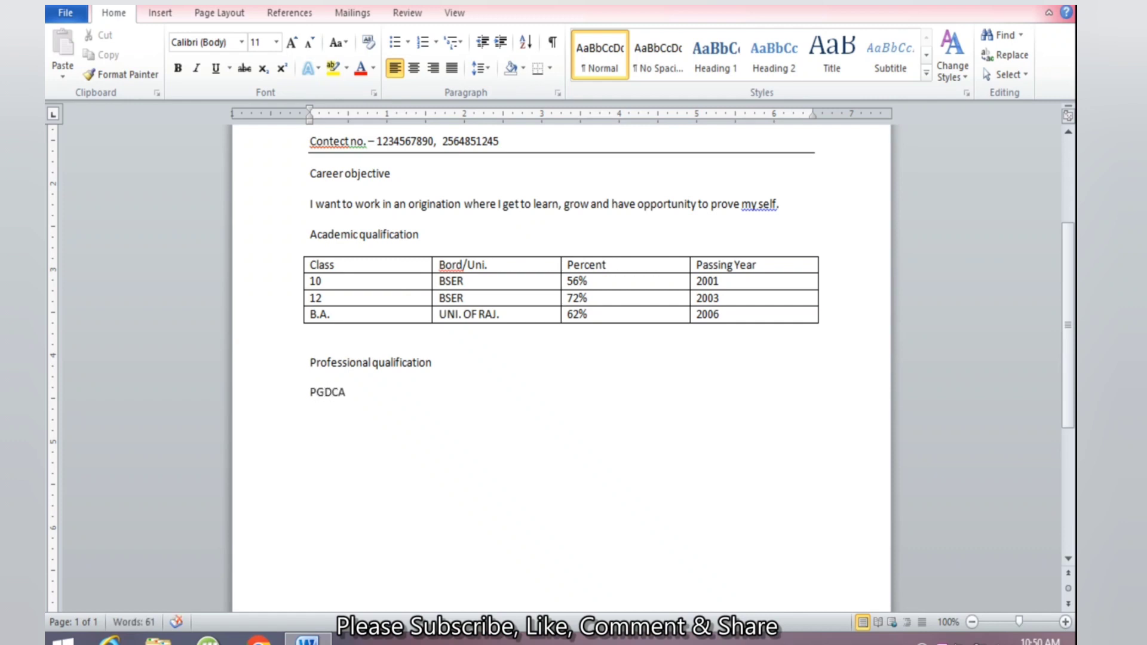
type(" (Post Graduate Diplo")
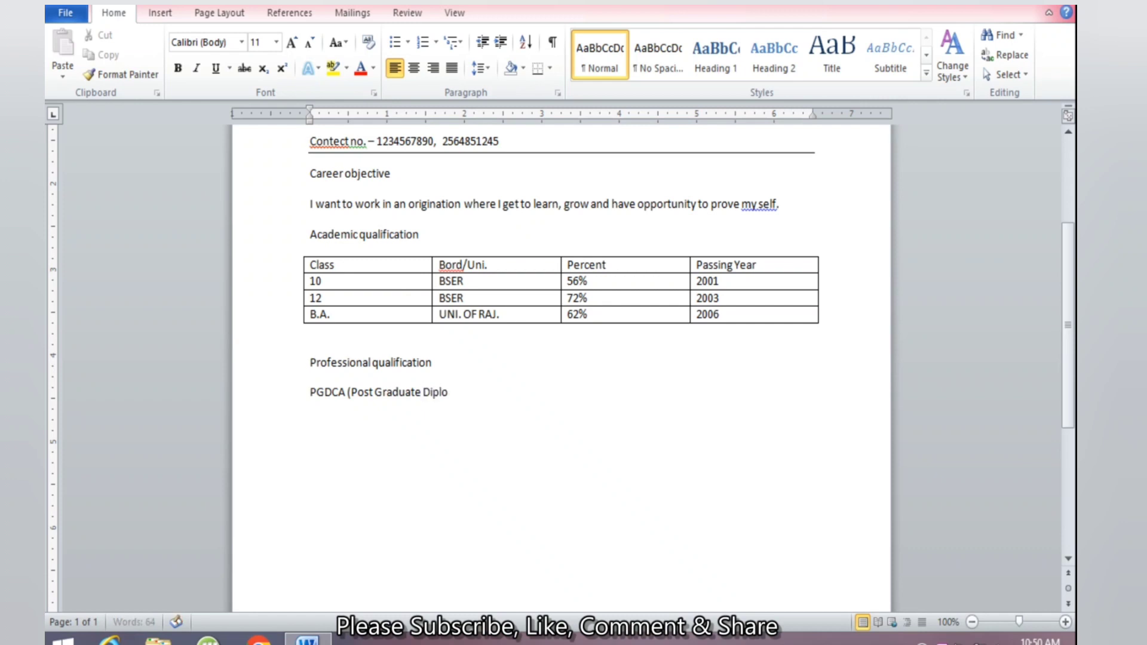
type("ma In Computer App")
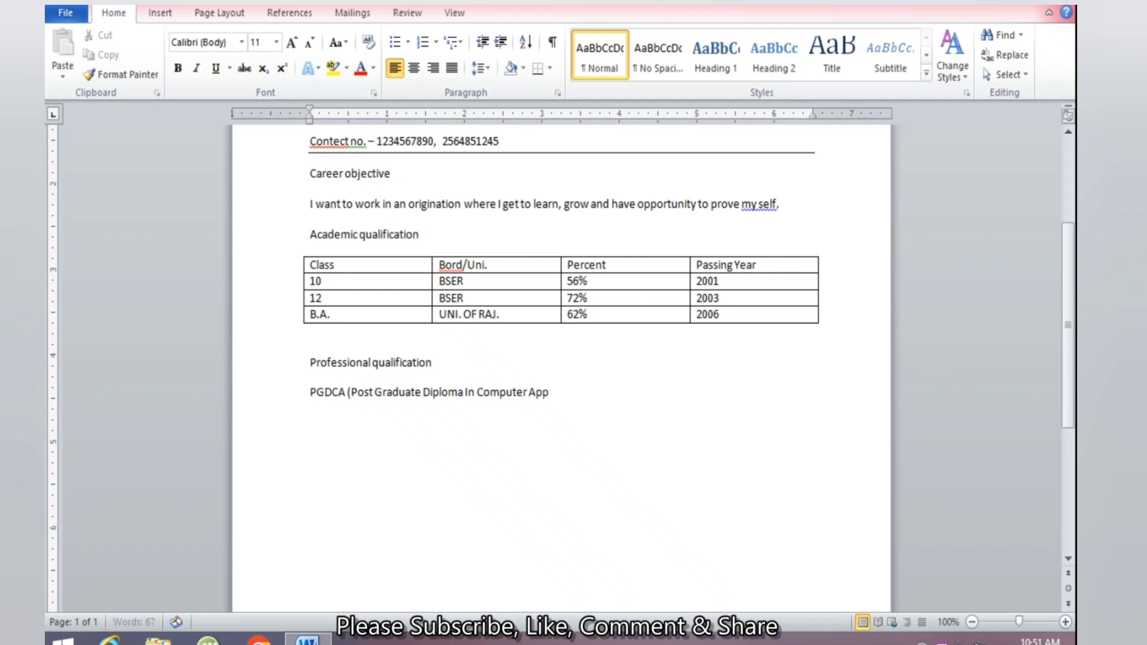
type("lication)")
key("Return")
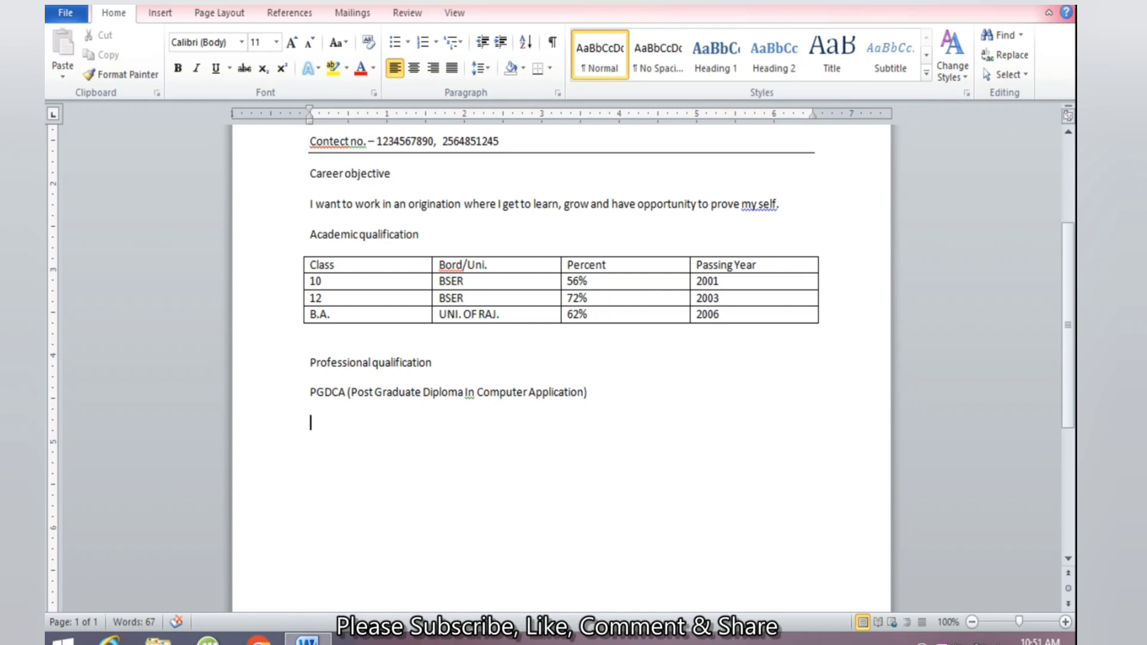
Add ITI, then a Strength heading listing 'Hard working' and 'Good Communication Knowledge'
type("ITI")
key("Return")
type("Strength")
key("Return")
type("Hard wor")
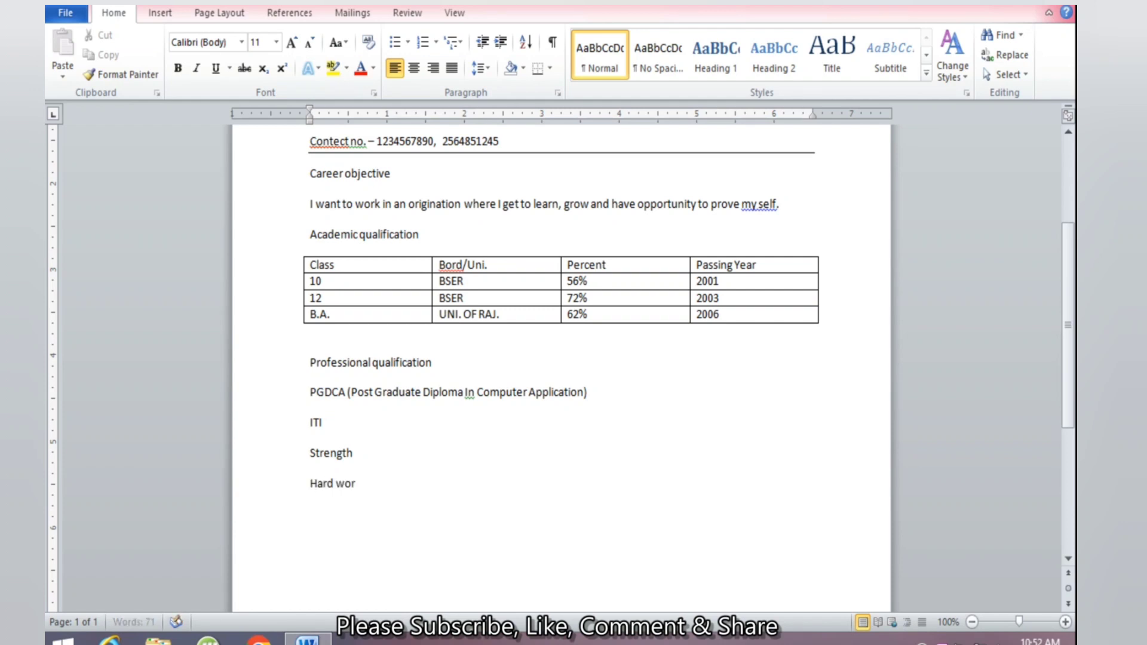
type("king")
key("Return")
type("Good Communic")
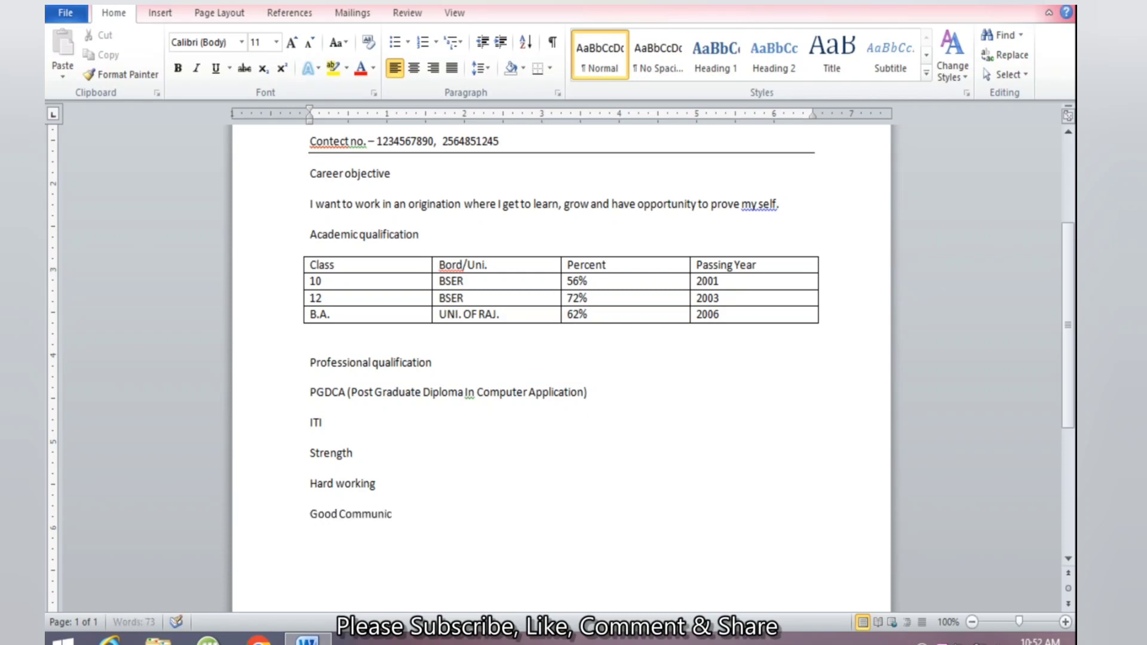
type("ation Know")
type("ledg")
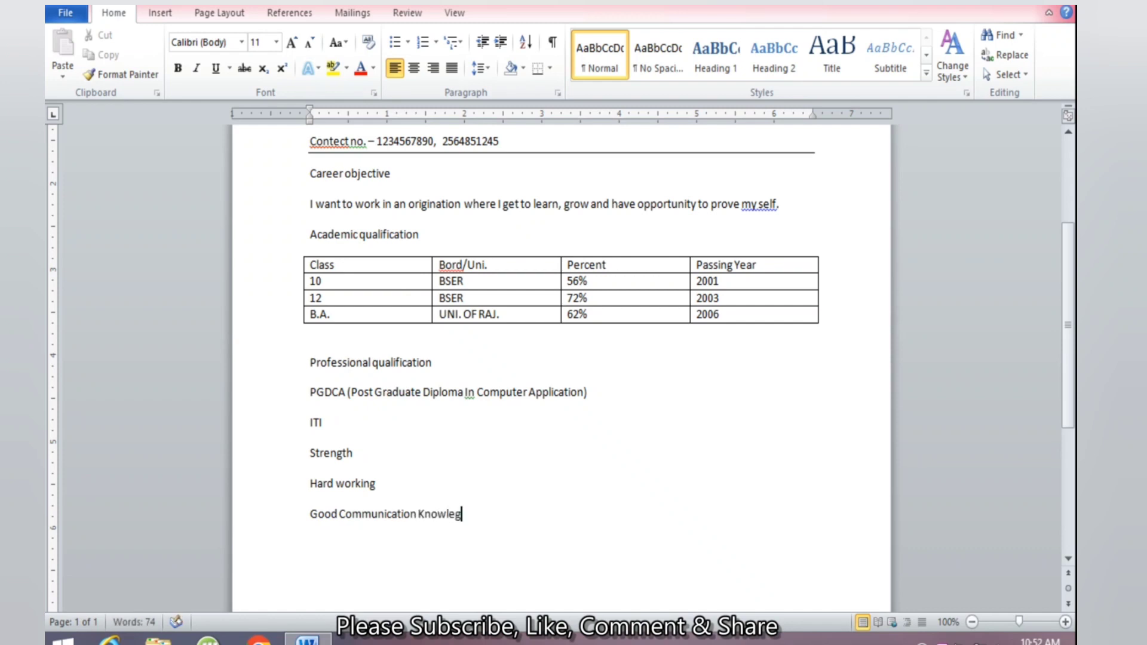
type("e")
key("Return")
Add an Experience heading with 'Fresher', fixed via the spelling suggestion
type("Experience")
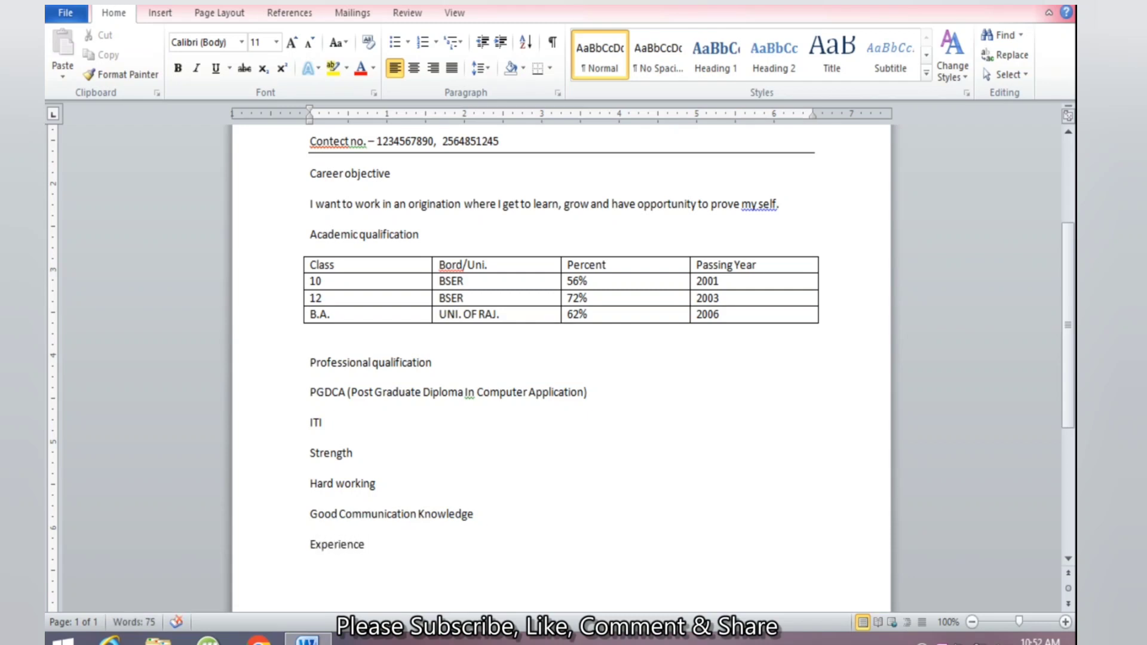
key("Return")
type("Freshor")
right_click(322, 573)
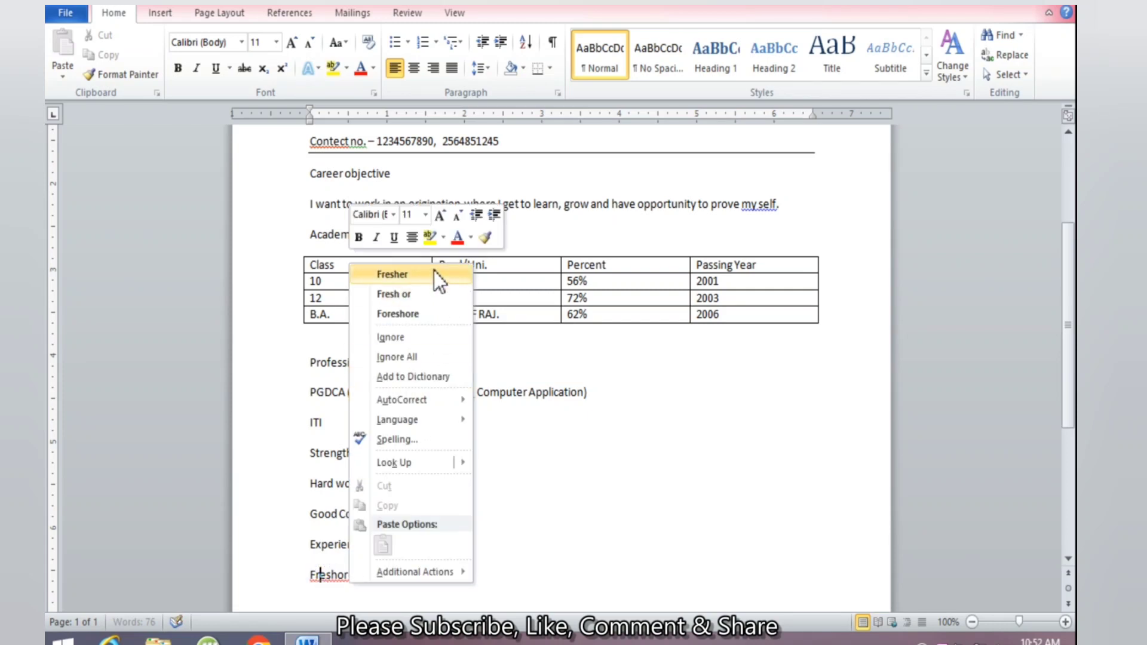
left_click(419, 274)
scroll(548, 563, "down", 2)
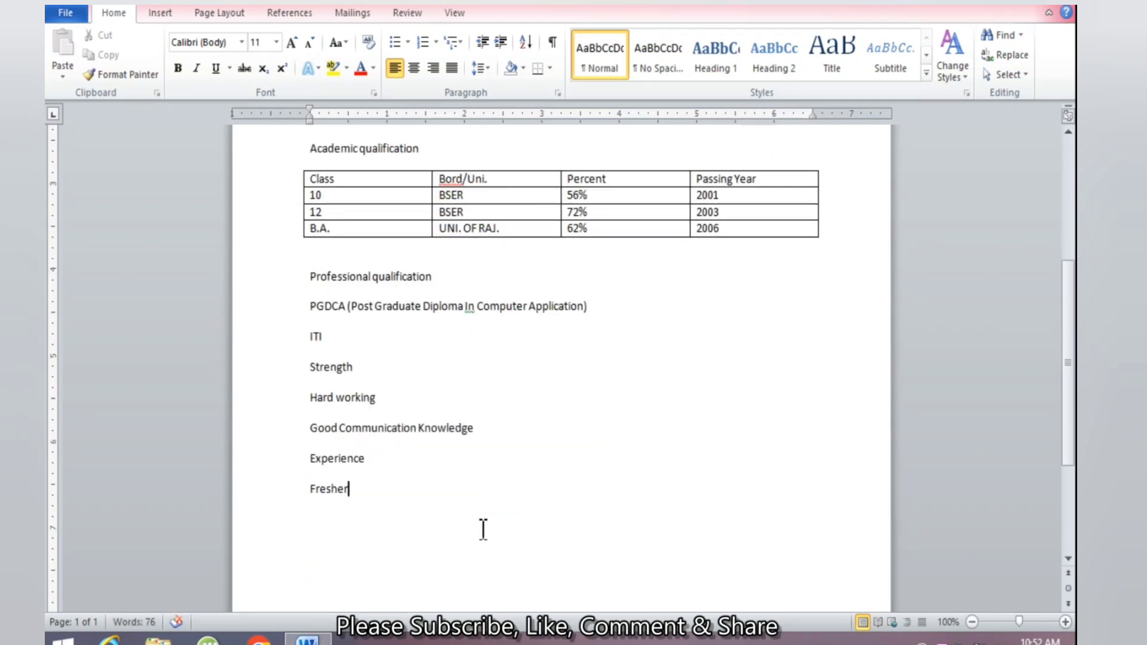
scroll(484, 529, "down", 2)
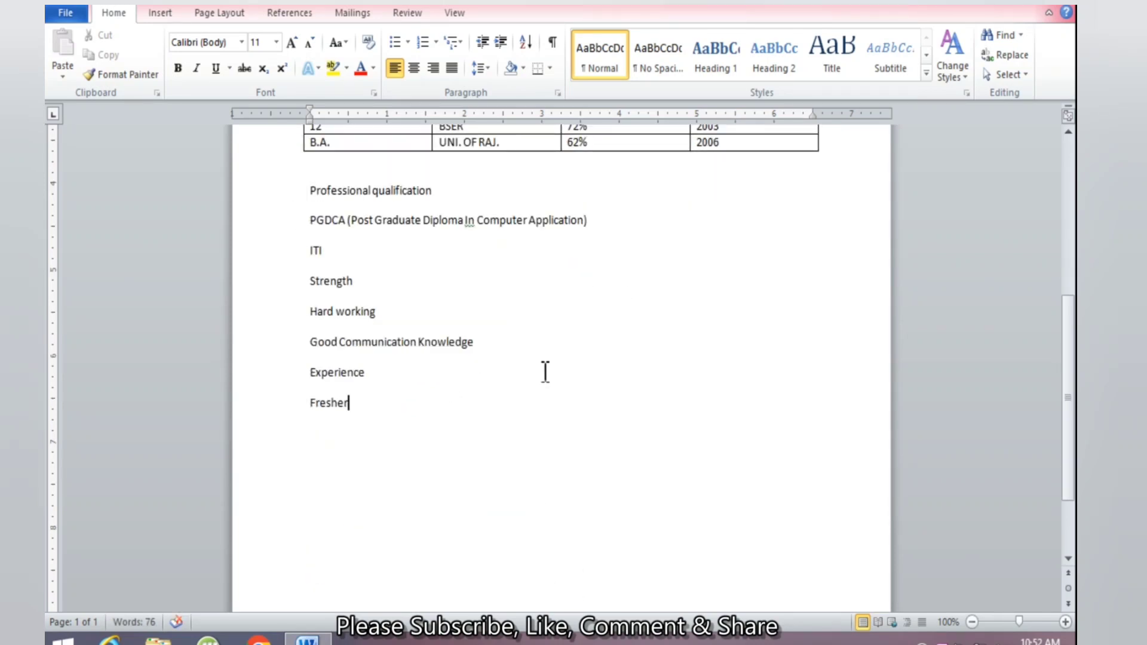
Add a Hobby's heading with 'Sing song and Play cricket', then type 'Personal Information'
key("Return")
type("hobbys")
right_click(332, 434)
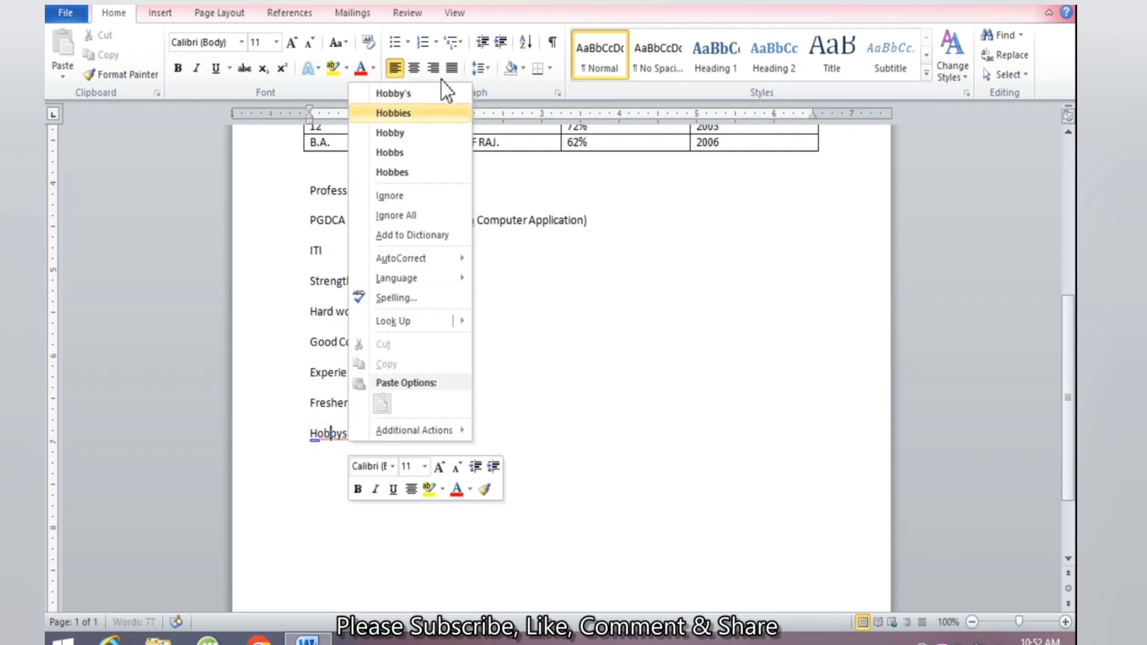
left_click(426, 92)
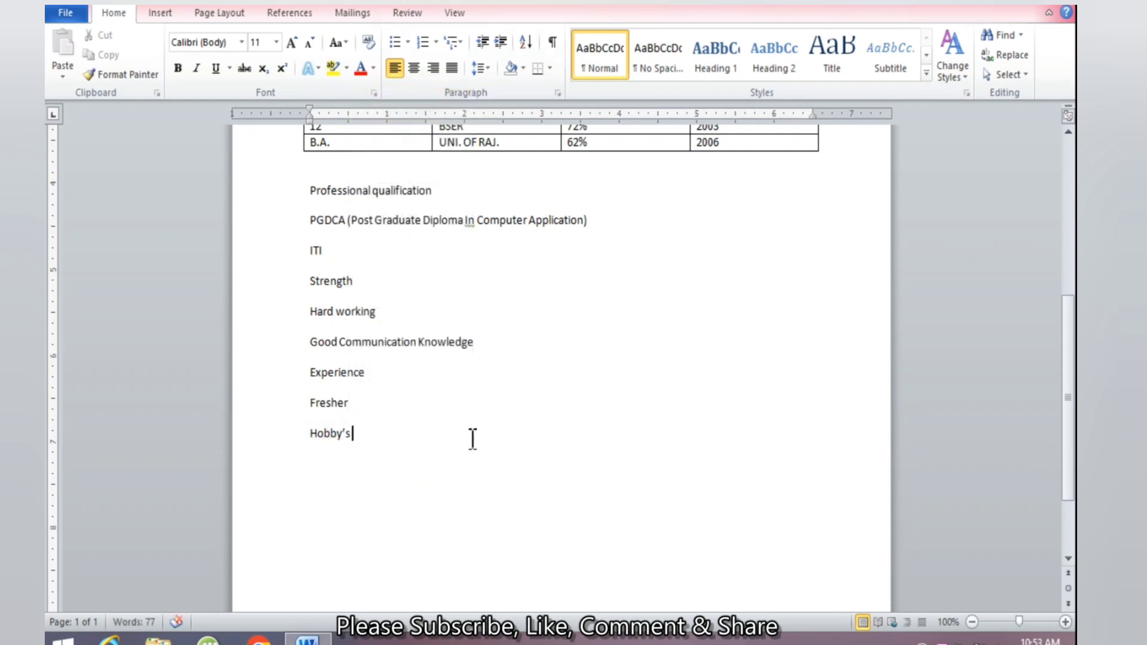
key("Return")
type("Sin")
type("g song and ")
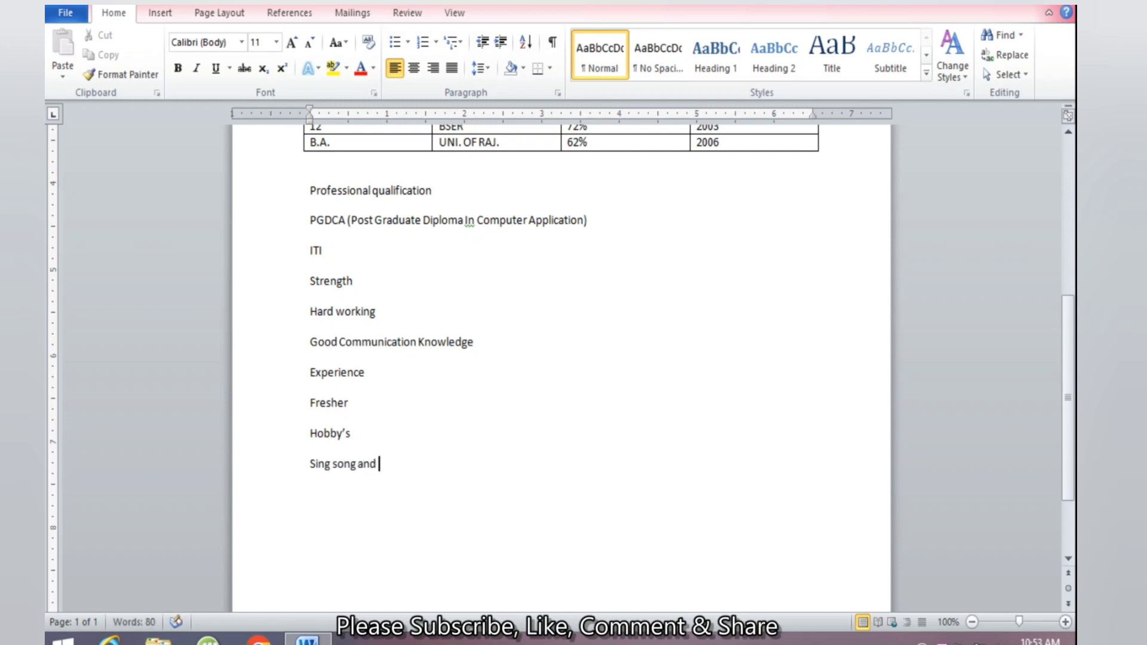
type("Play cricket")
type("Per")
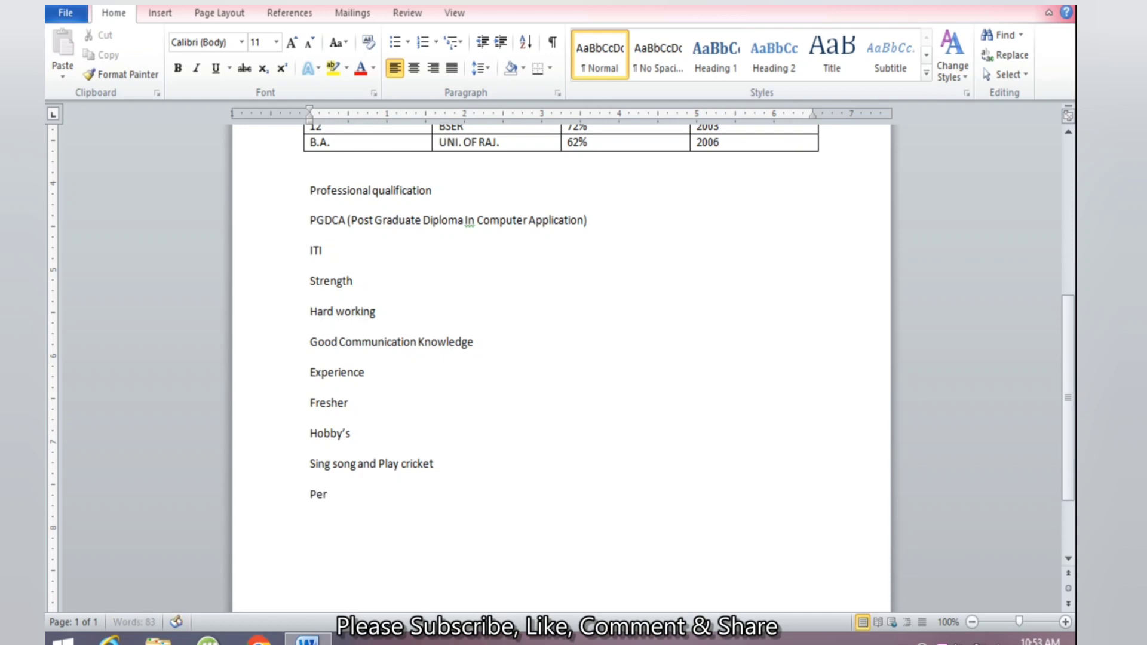
type("sonal Information")
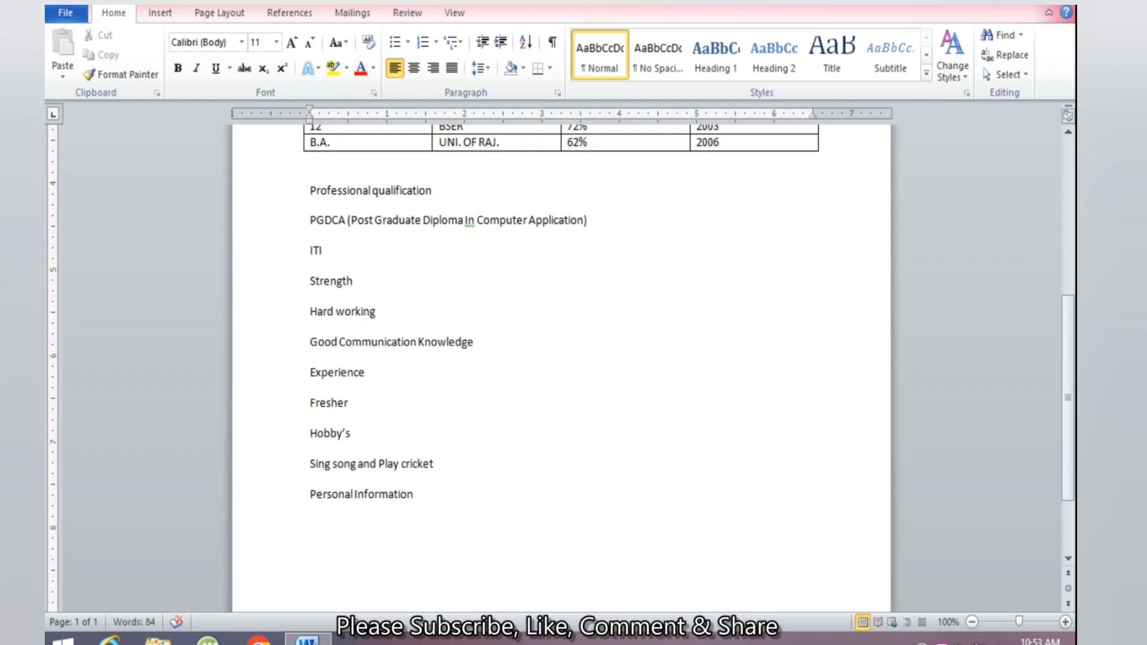
Add an empty line under Personal Information after checking the s/o line in the header
key("Return")
scroll(404, 440, "up", 7)
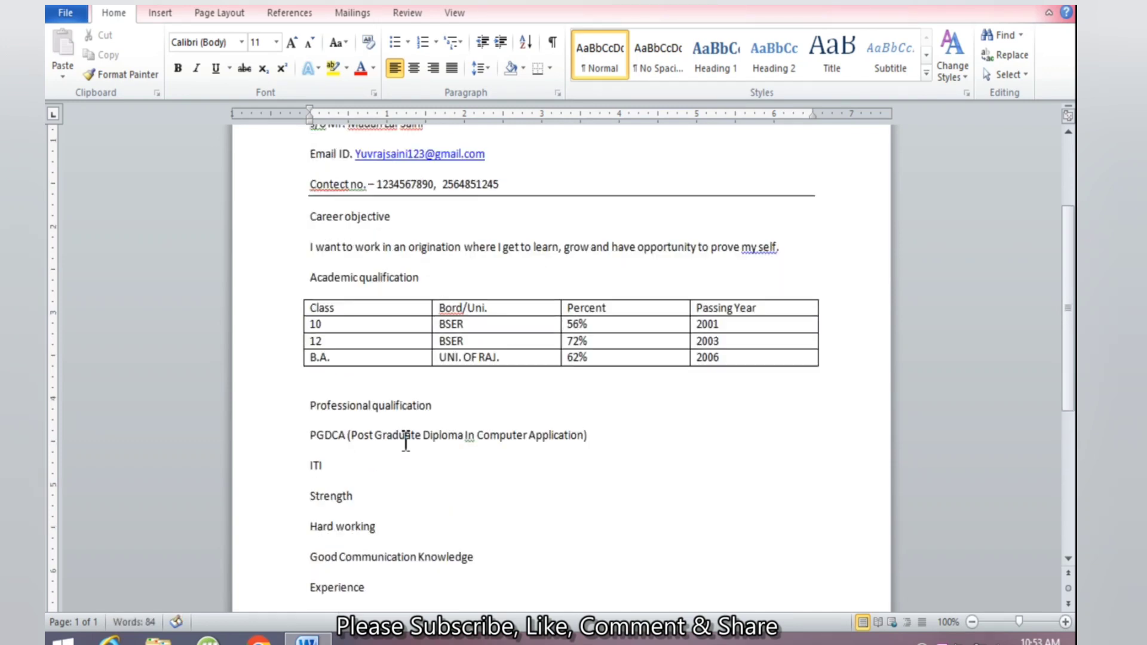
scroll(404, 436, "up", 1)
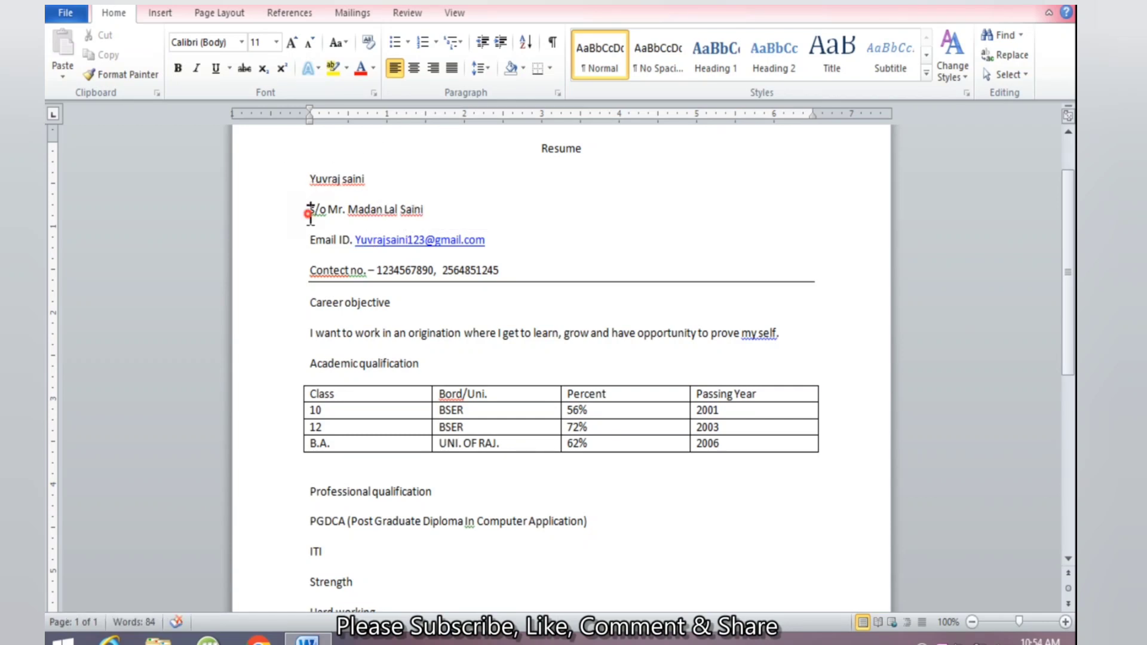
left_click_drag(310, 210, 429, 208)
left_click(444, 214)
scroll(426, 301, "down", 5)
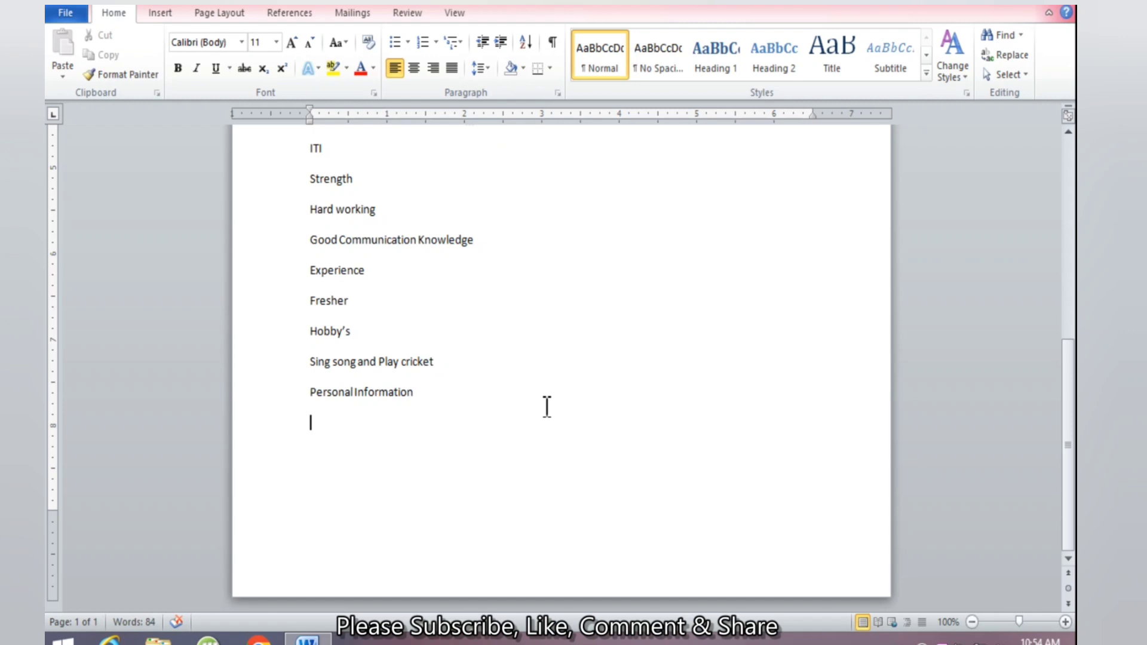
Add a tab-aligned D.O.B line with the value 01/01/1980
type("D.O.B")
key("Tab")
key("Tab")
key("Tab")
type("01/01/1980")
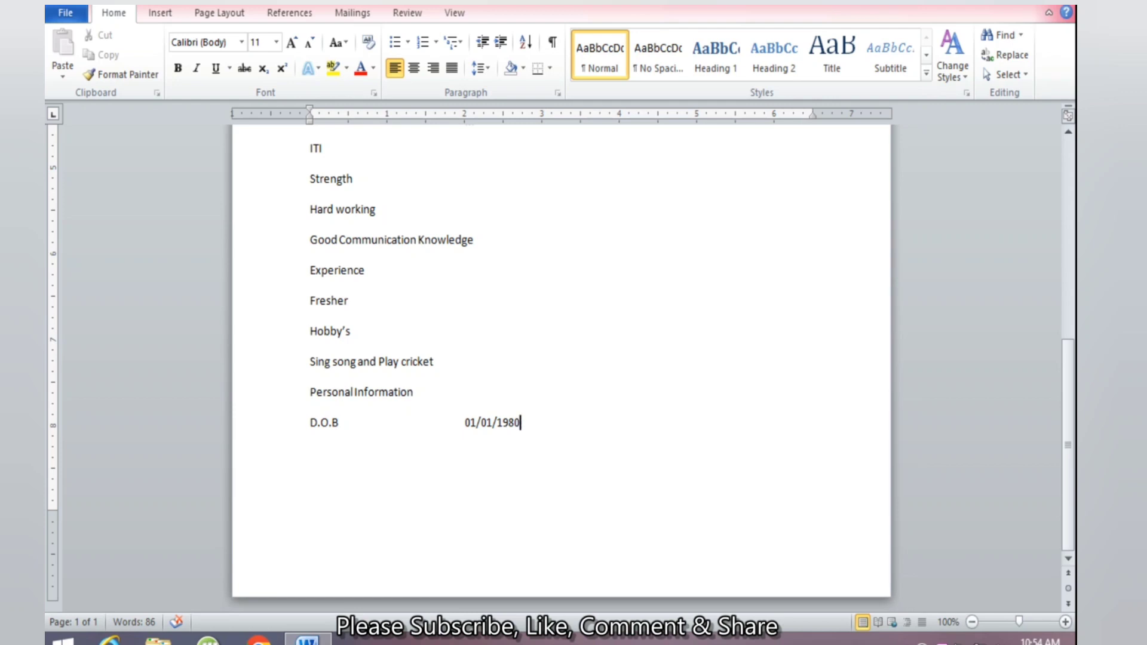
key("Return")
Add a tab-aligned NATIONALITY line reading Indian, fixing the spelling
type("NATION")
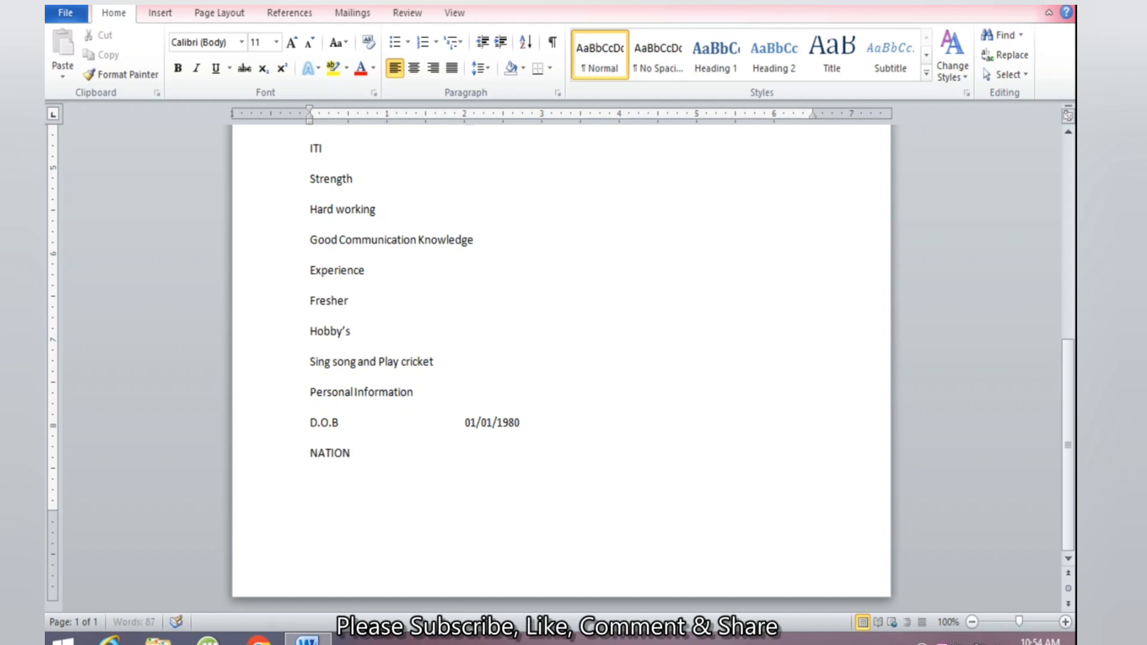
type("ALITY")
key("Tab")
key("Tab")
key("Tab")
key("Tab")
type("ind")
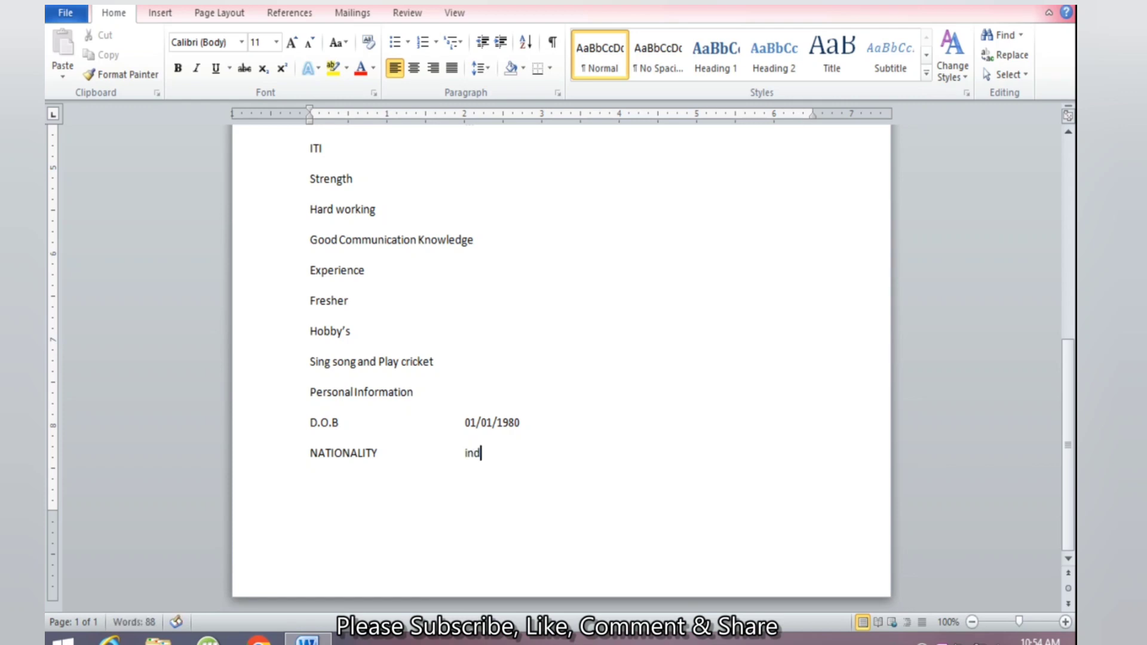
type("ian")
key("Return")
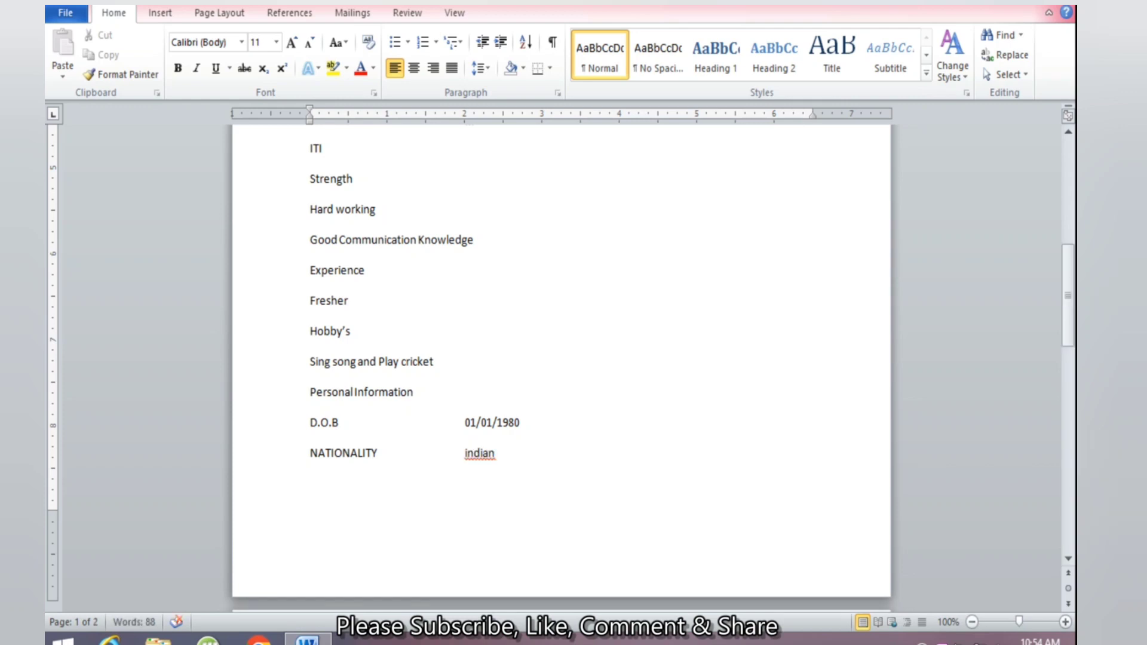
key("BackSpace")
key("BackSpace")
key("BackSpace")
key("BackSpace")
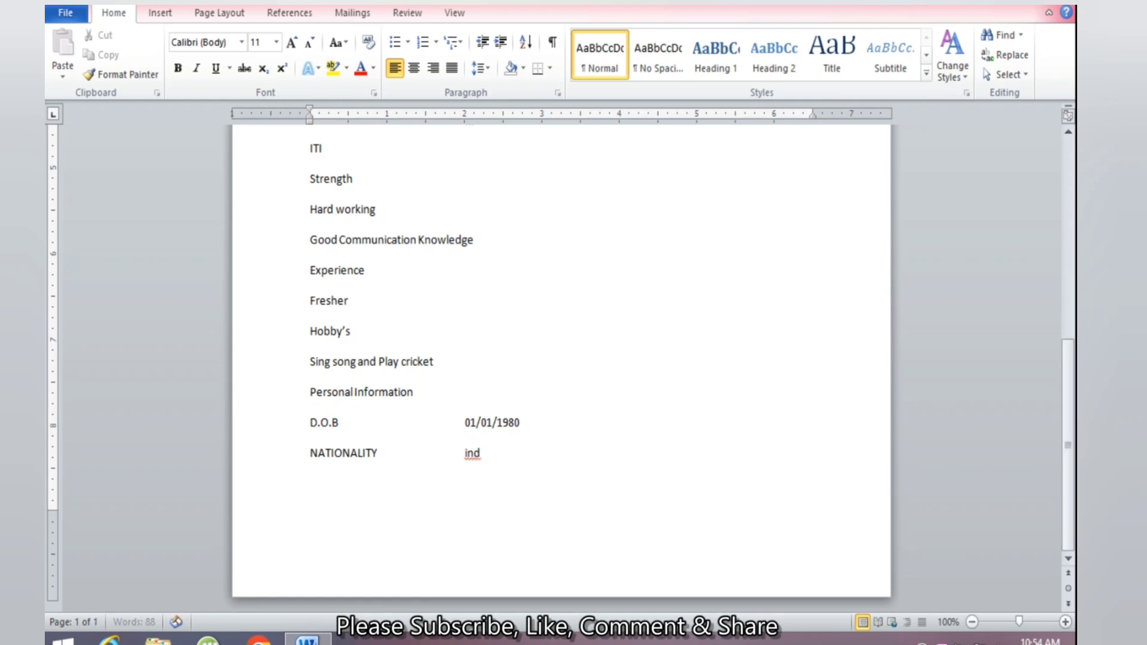
key("BackSpace")
key("BackSpace")
type("ndian")
right_click(480, 454)
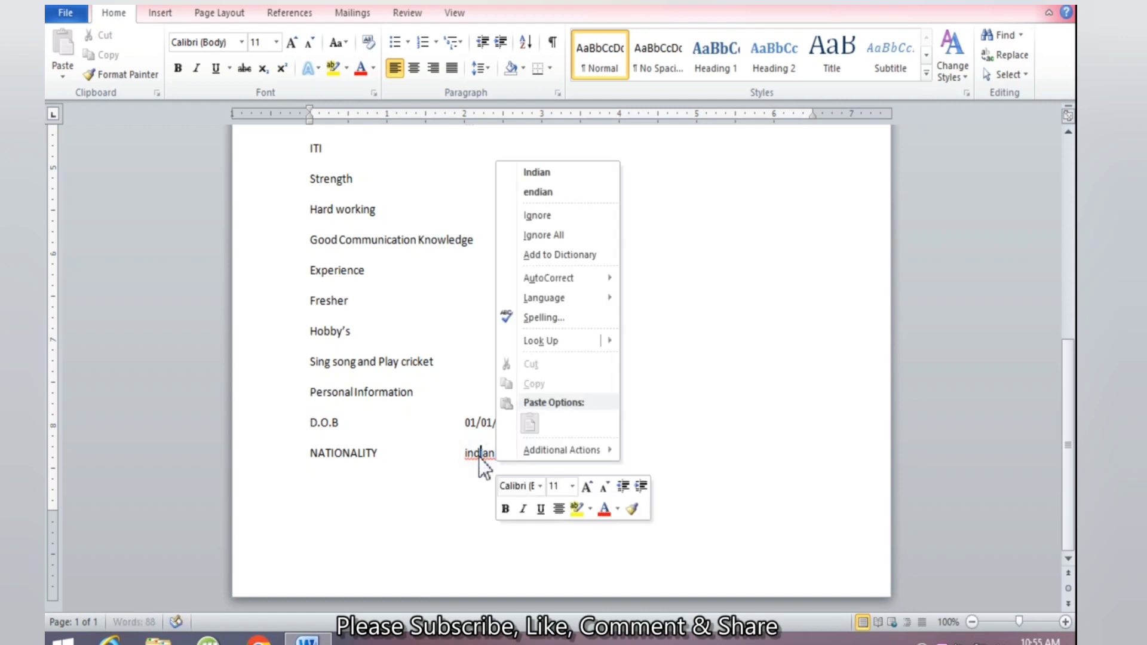
left_click(575, 170)
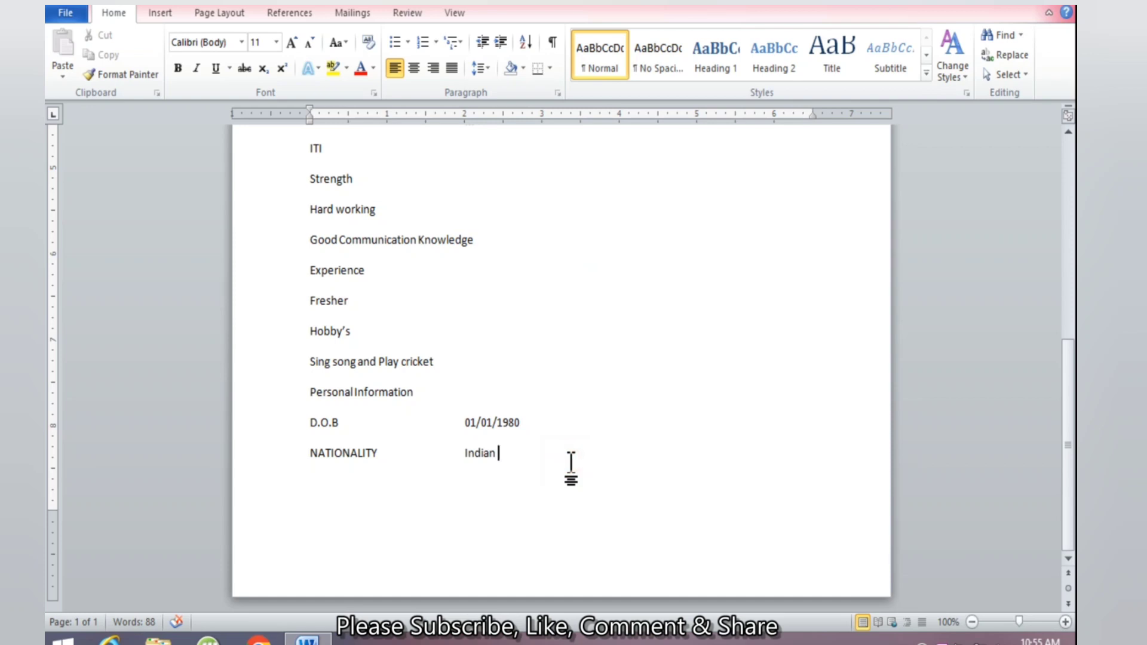
Begin a Religion label on the next line
key("Return")
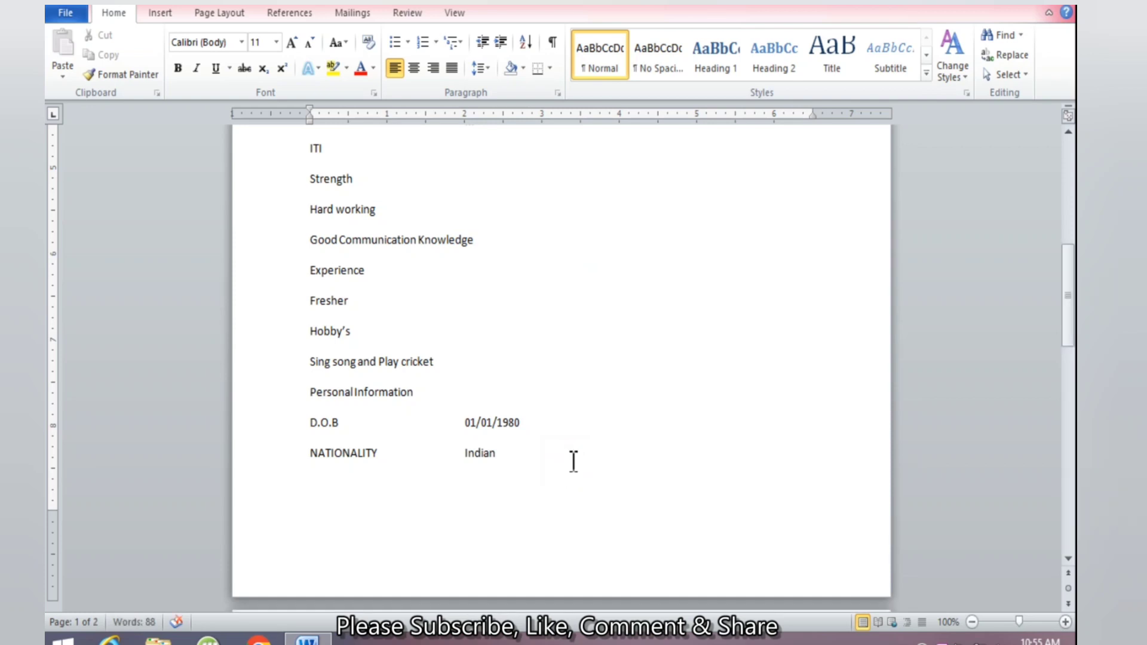
type("Religion")
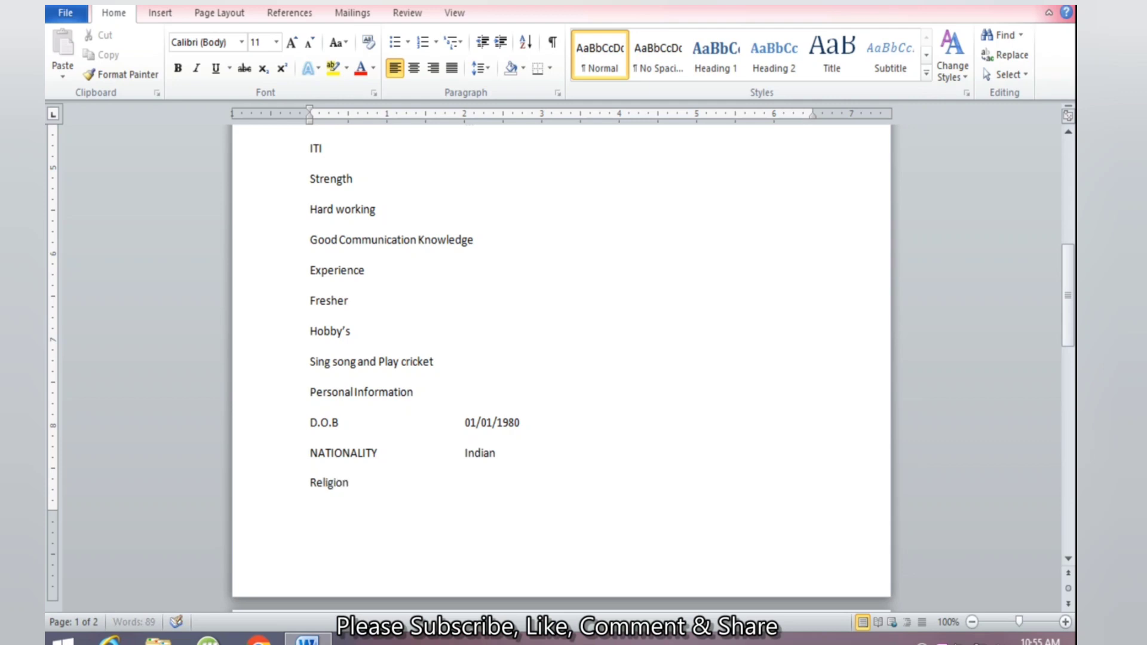
Add a tab-aligned Religion line with the value Hindu
key("Tab")
key("Tab")
type("Hindu")
Add a 'Marital Status' label on page 2, correcting 'Maritial' to 'Marital'
key("Return")
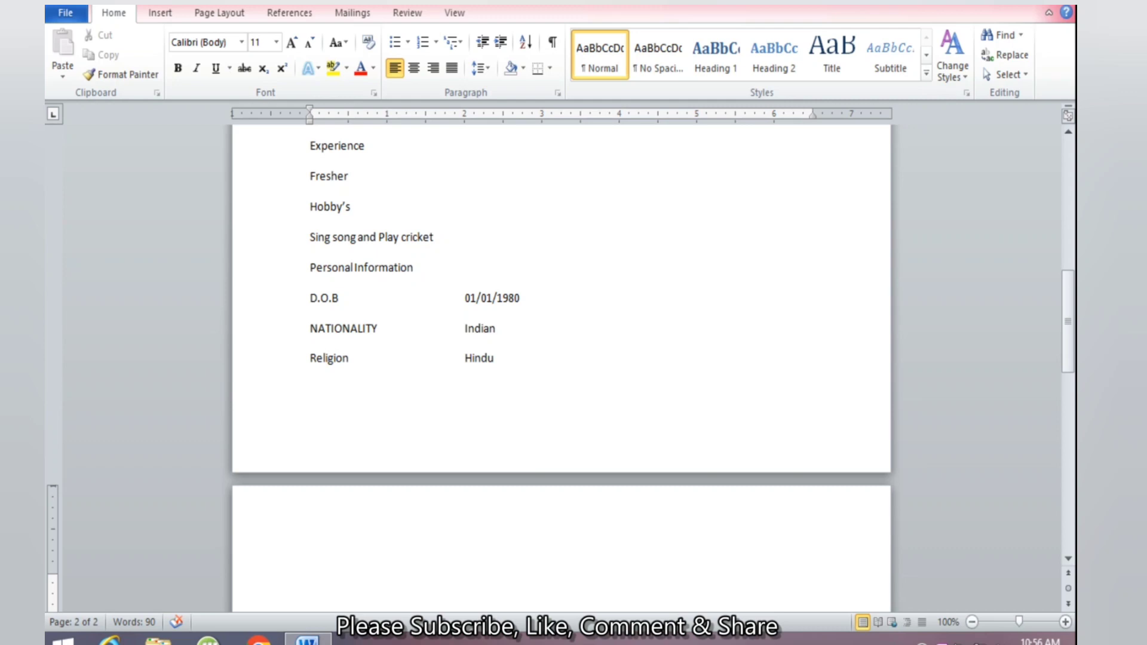
type("Maritial Status")
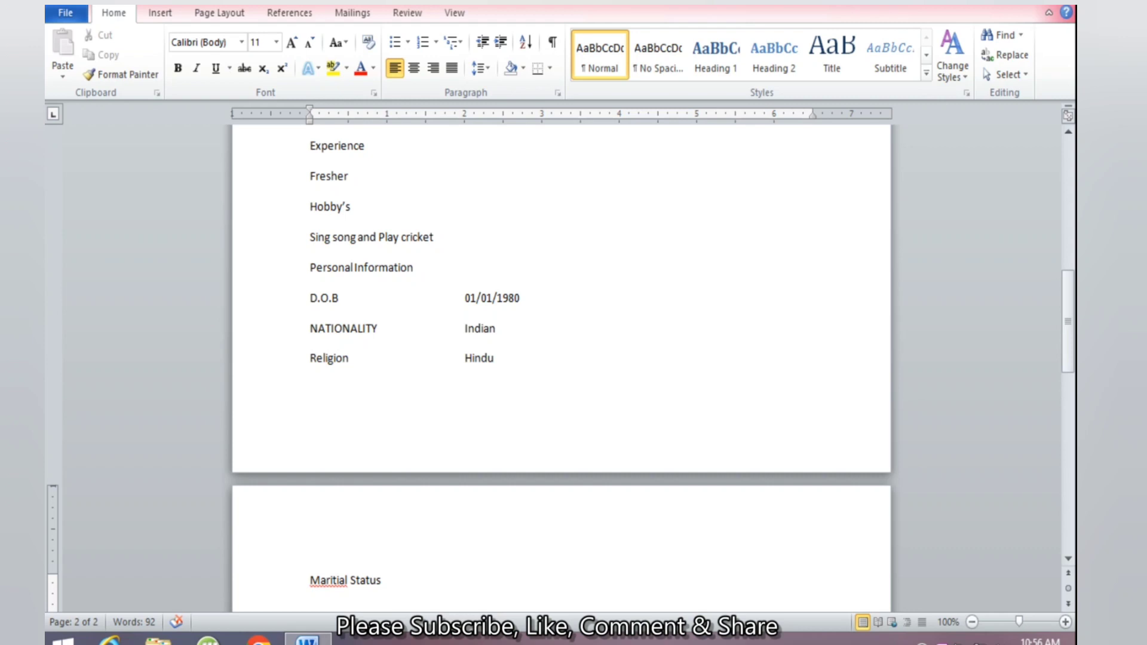
key("Tab")
right_click(322, 582)
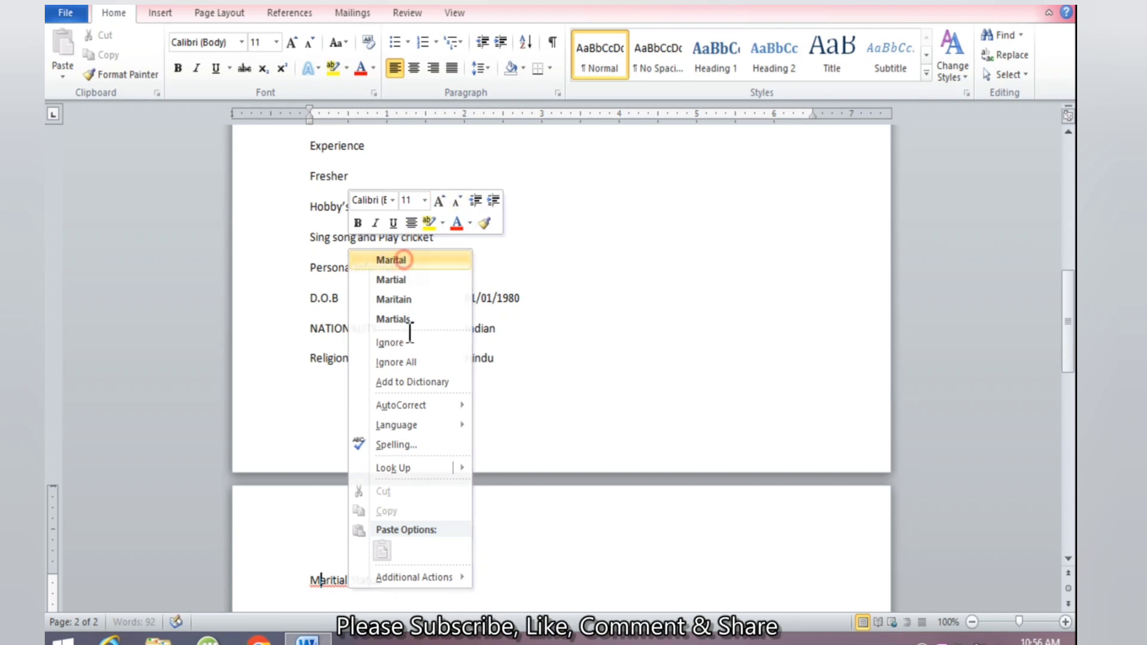
left_click(391, 260)
key("Tab")
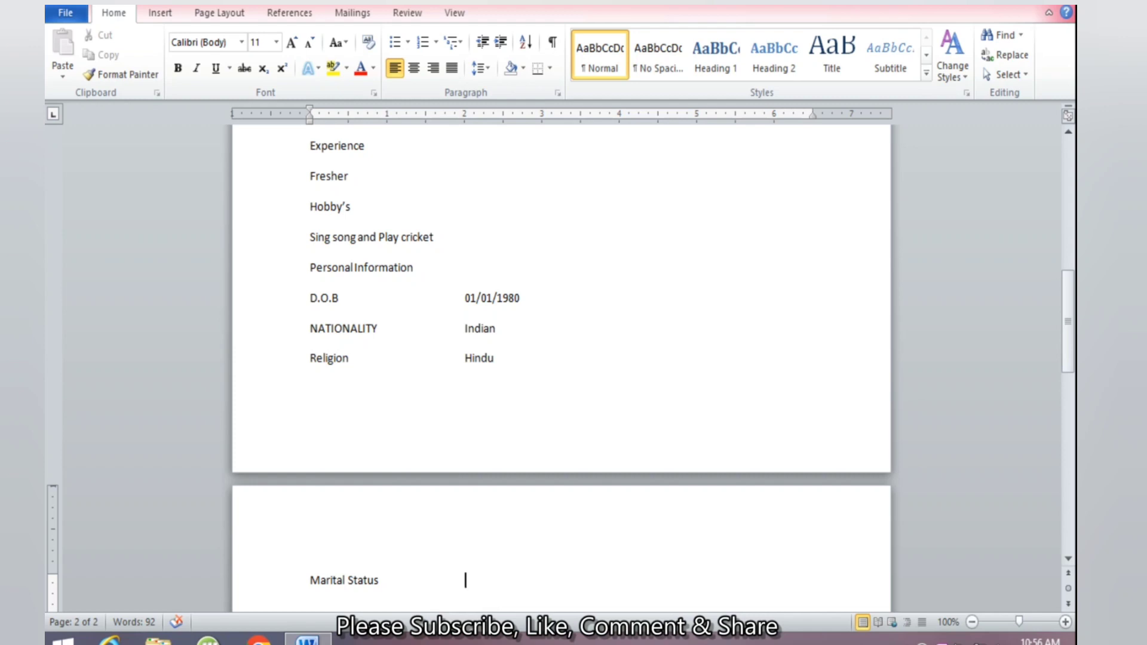
Set Marital Status to Married, add Language Known: Hindi, English, Rajasthani, and type an Address label
type("Married")
key("Return")
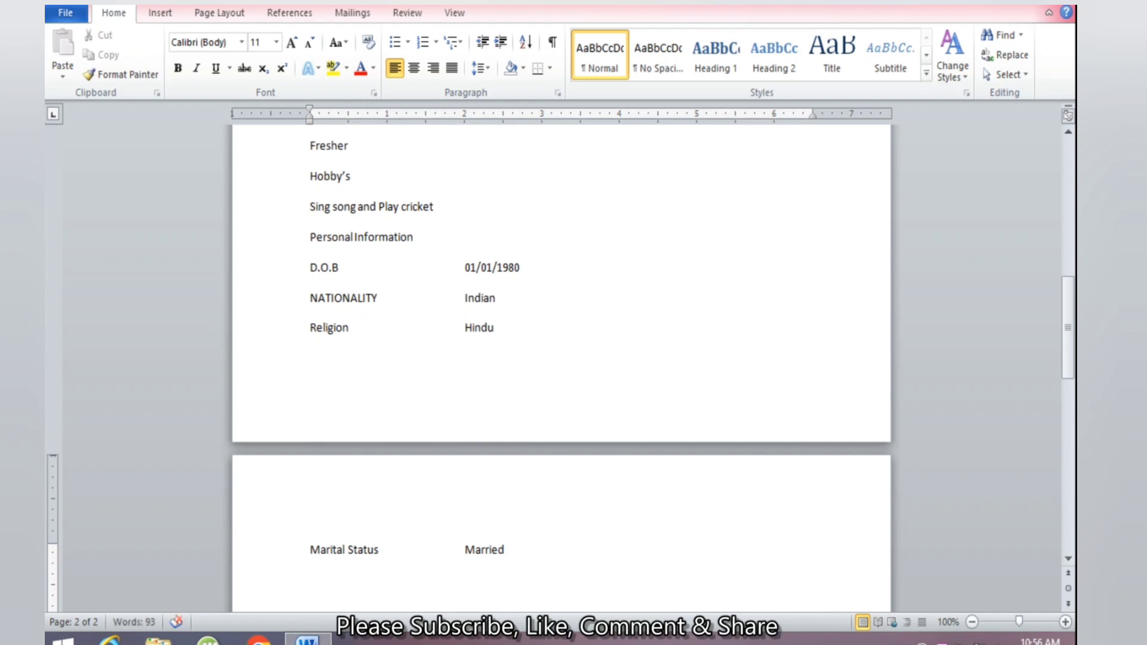
type("Language Know")
type("n")
key("Tab")
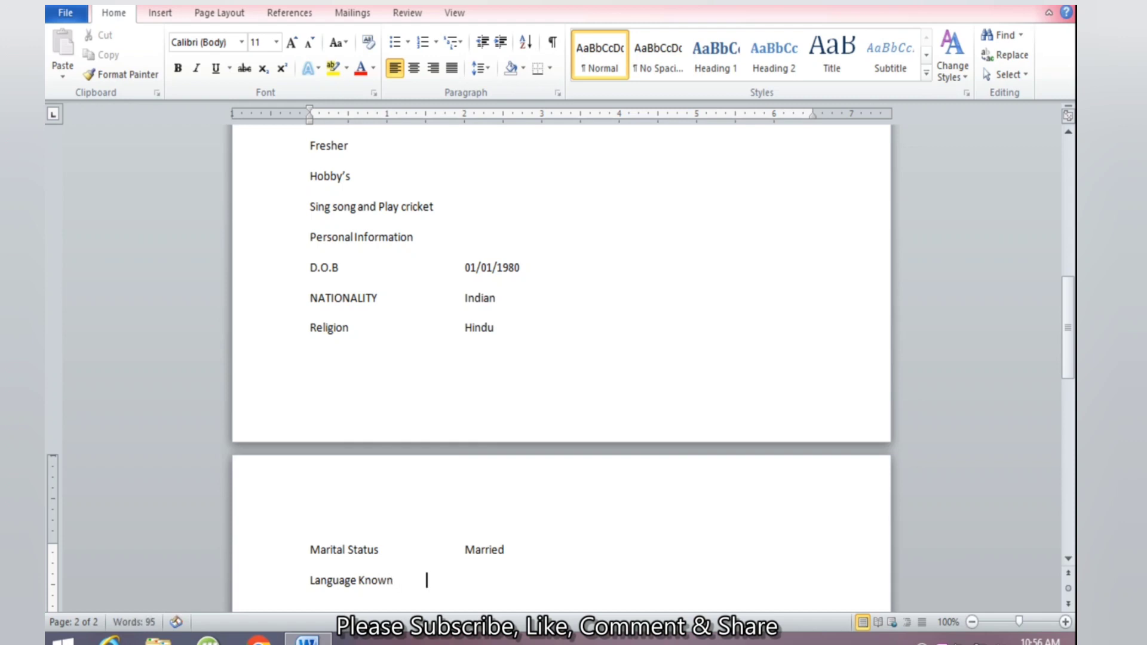
type("Hindi, English")
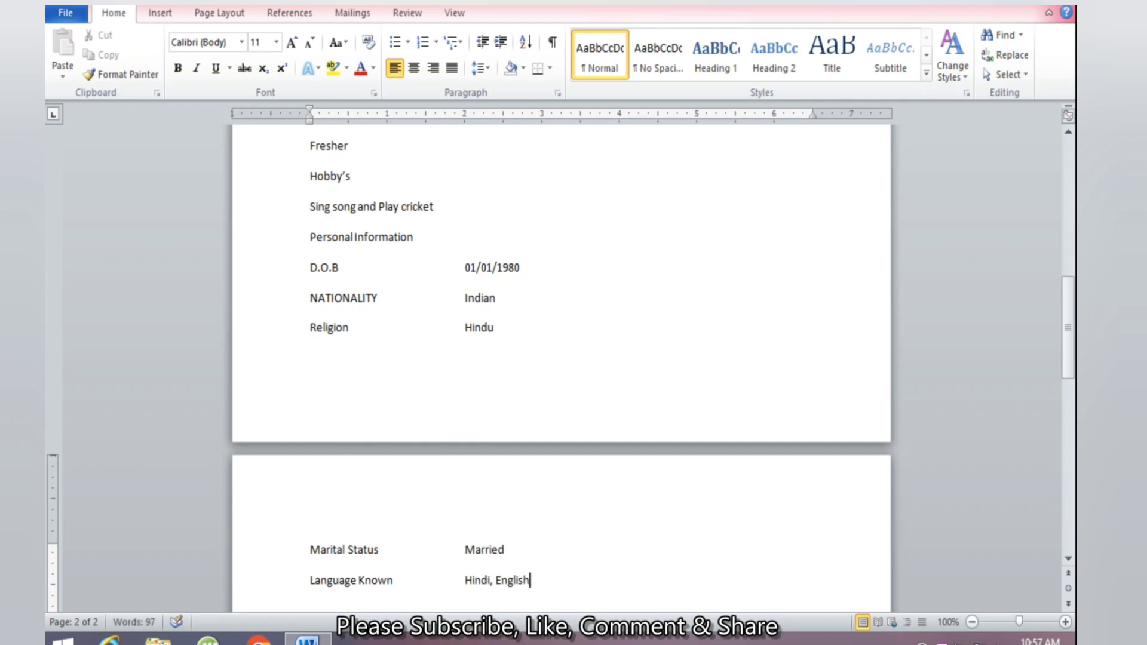
type(", Rajasthani")
key("Return")
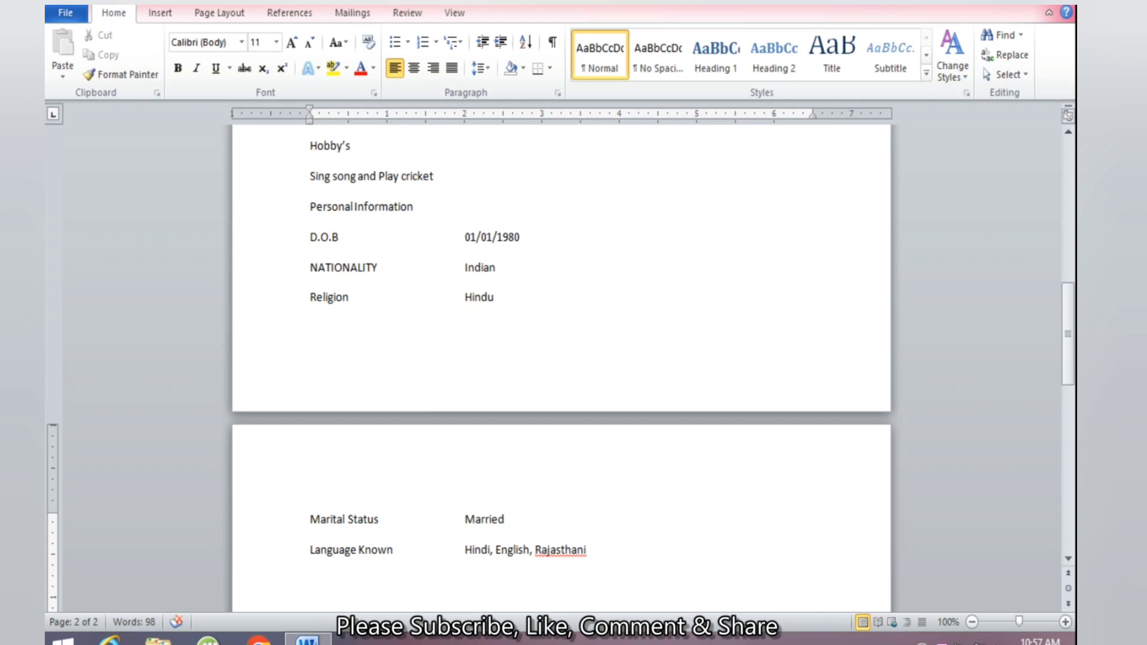
type("Address")
Type the applicant's full postal address as the tab-aligned Address value
key("Tab")
type("a24,")
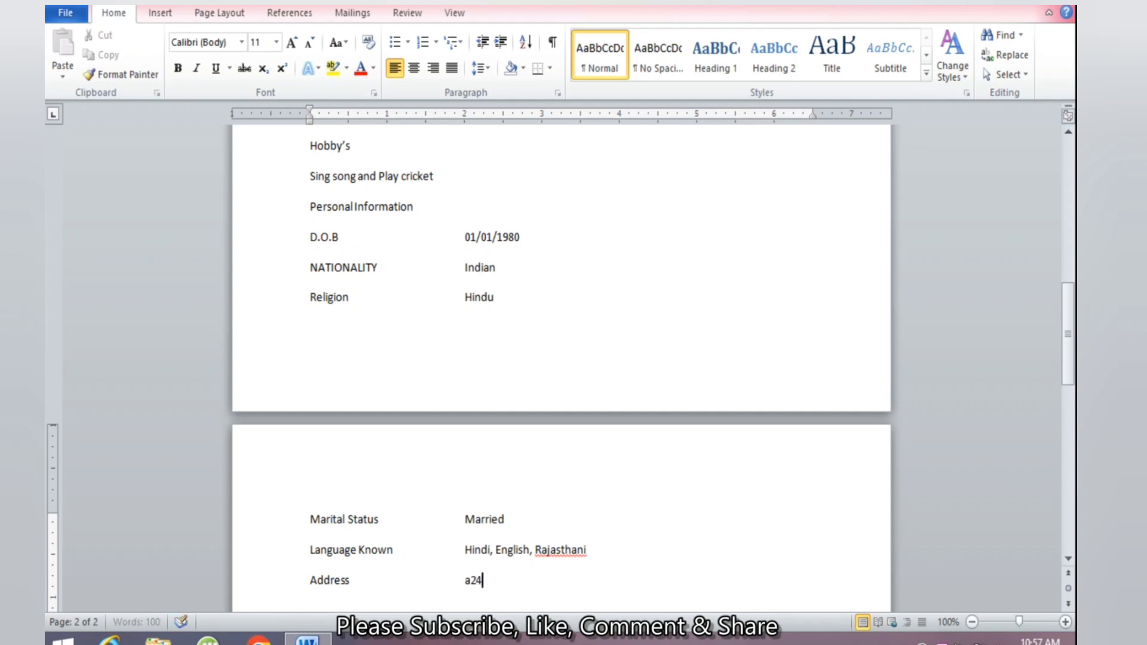
key("BackSpace")
key("BackSpace")
key("BackSpace")
key("BackSpace")
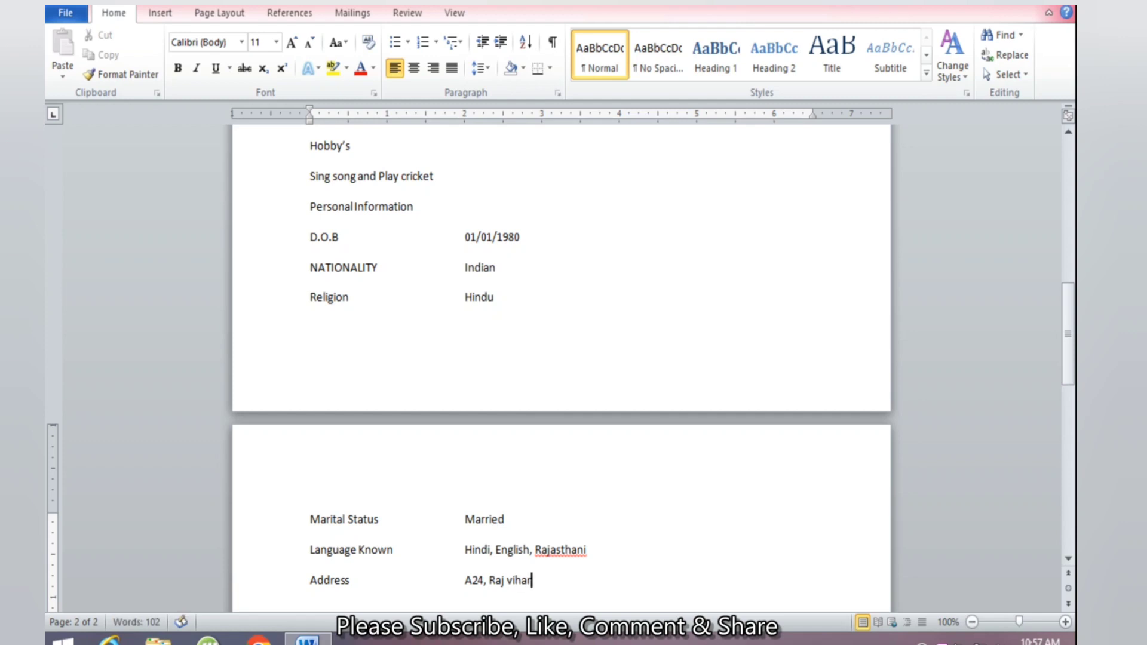
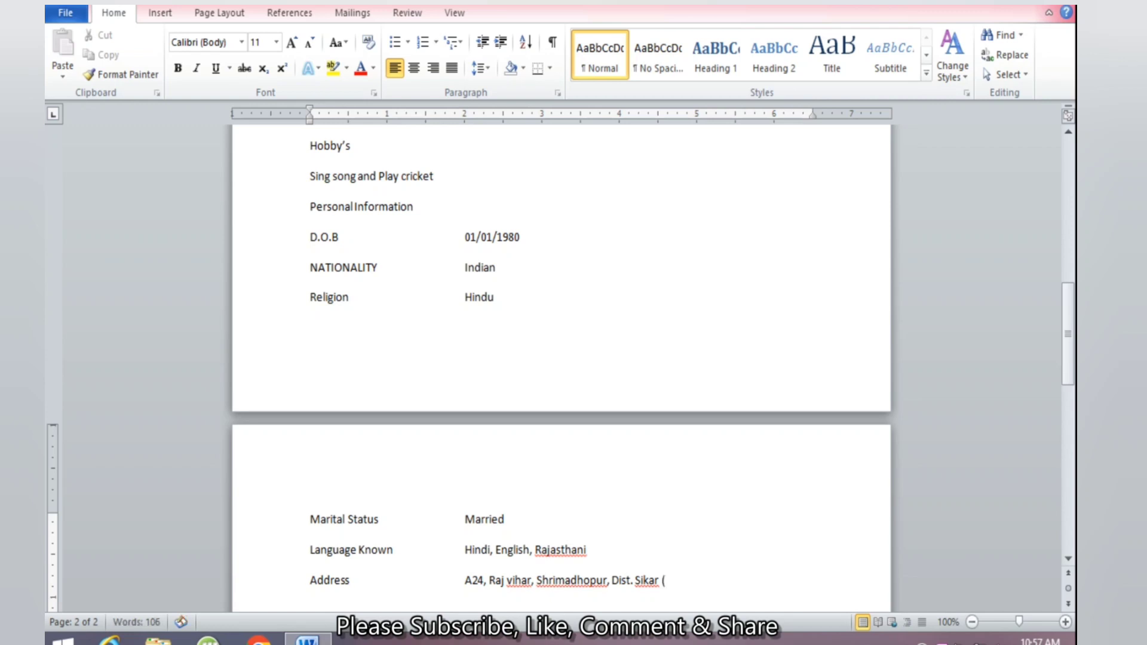
key("Return")
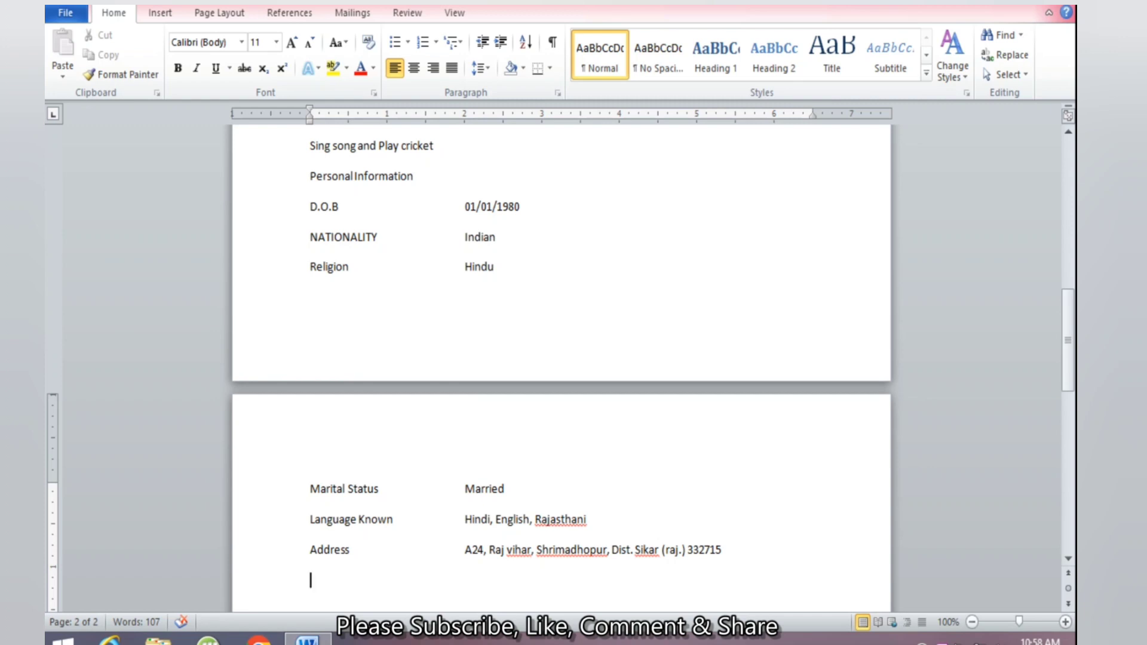
Type the heading 'Declaration' below the Address line, correcting the typos
type("Decal")
key("BackSpace")
key("BackSpace")
type("jla")
key("BackSpace")
key("BackSpace")
key("BackSpace")
type("laration")
Add a tab-indented line stating all information is true and correct to the best of my knowledge
key("Return")
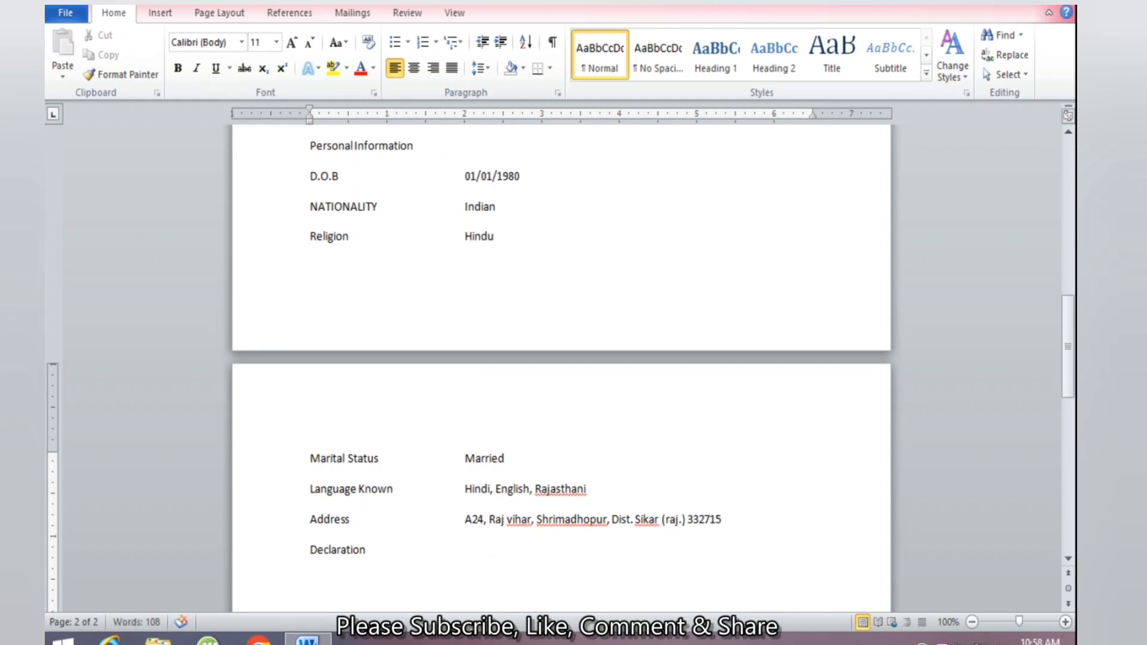
key("Tab")
key("Tab")
type("i")
type(" have hereb")
type("y d")
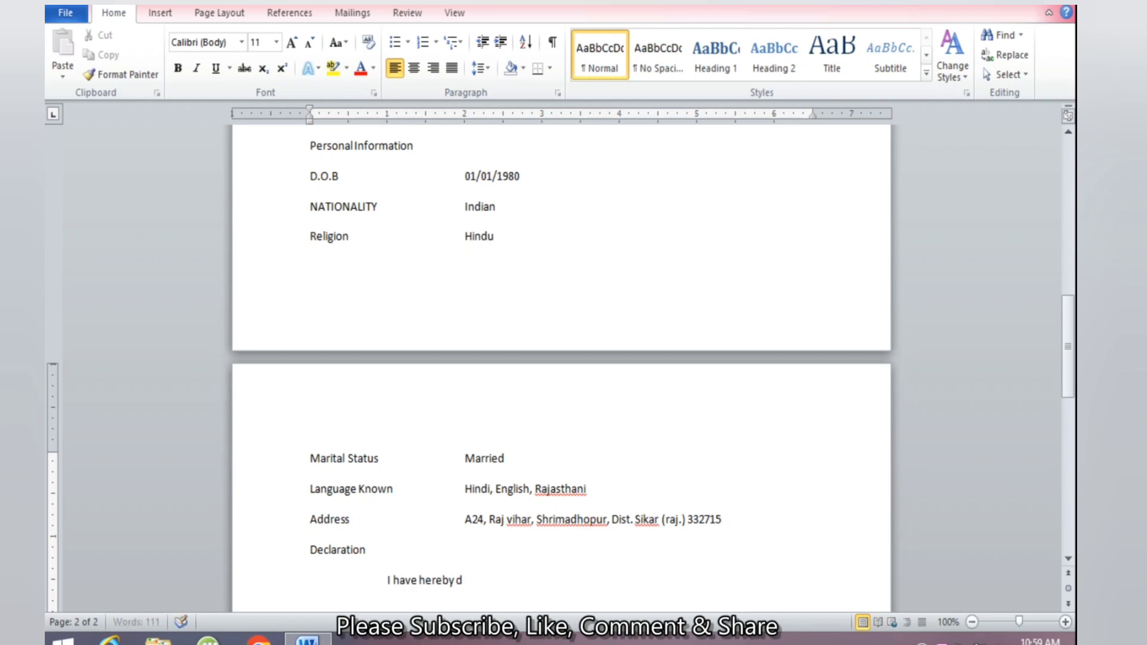
type("eclared that all the i")
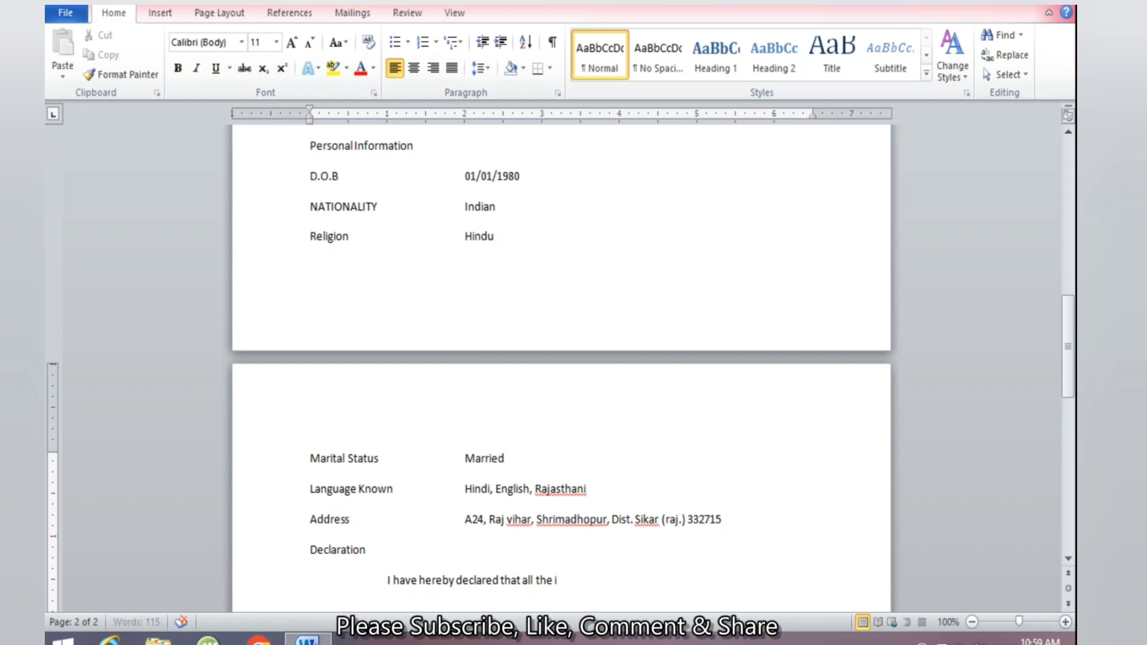
type("nformation is true and c")
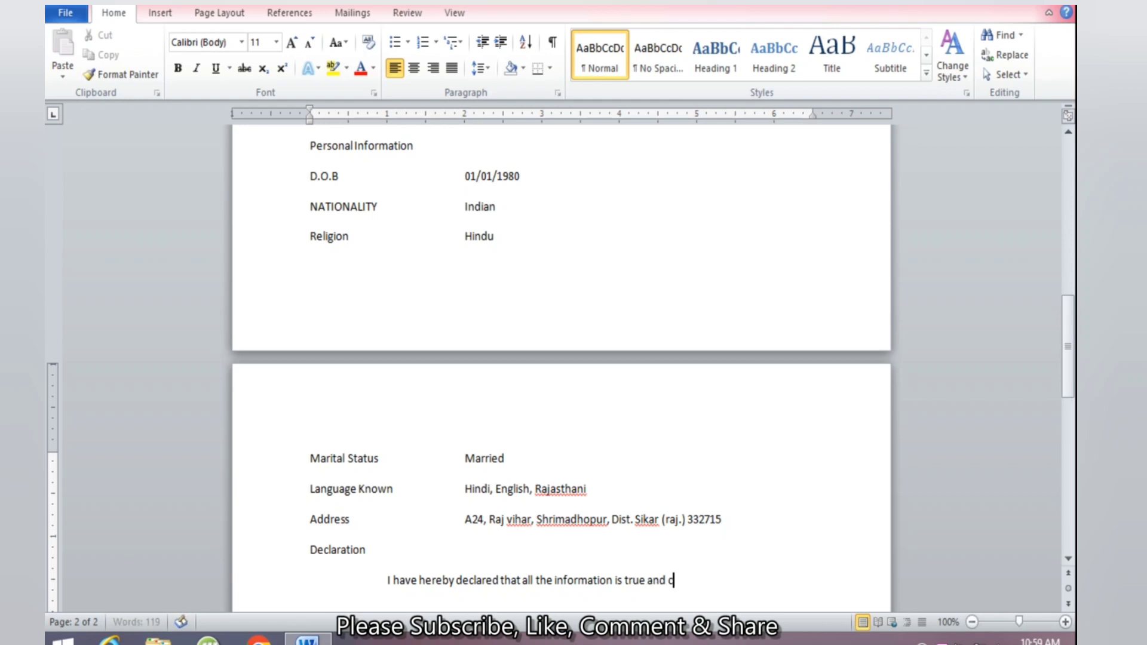
type("orrect to the best")
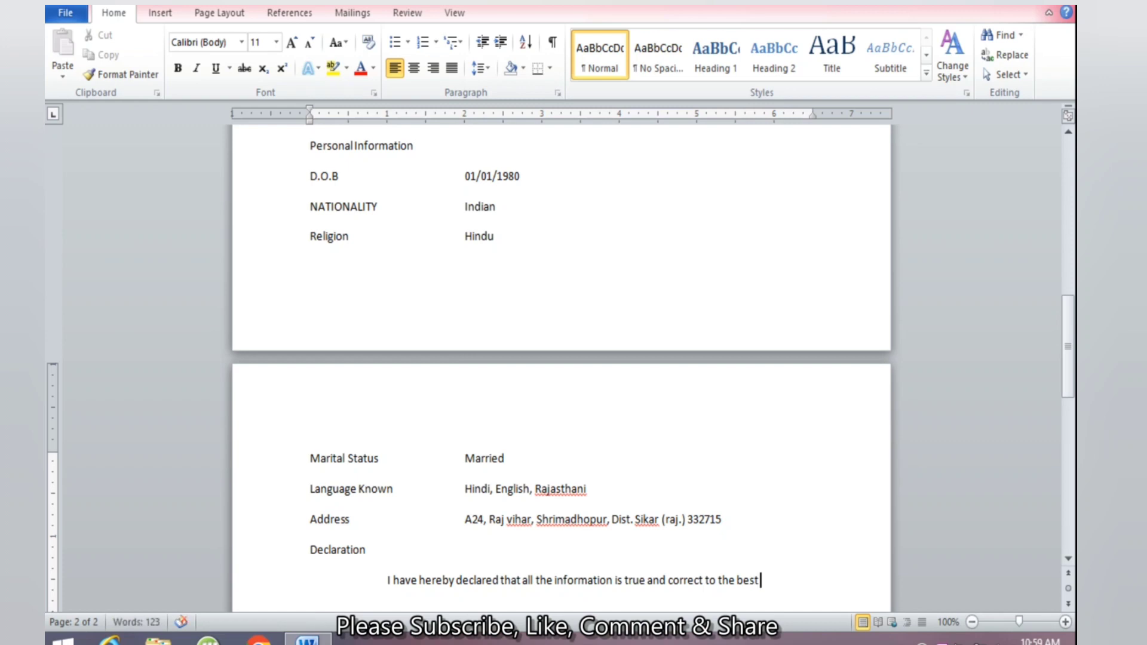
type(" of my know")
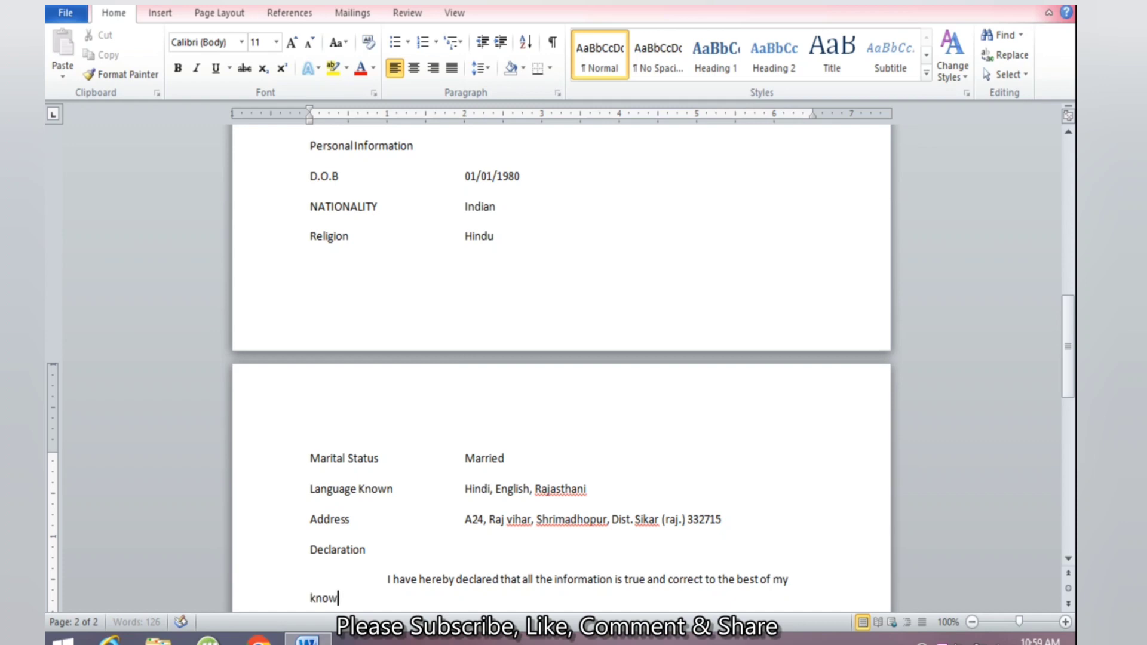
type("ledge.")
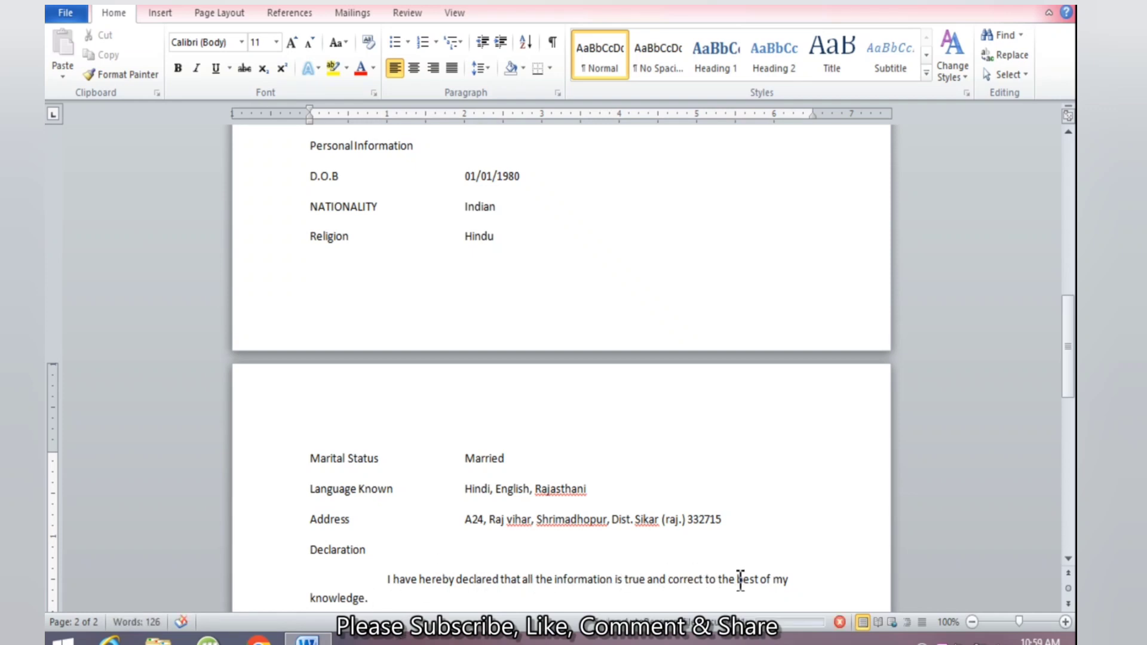
scroll(603, 568, "down", 2)
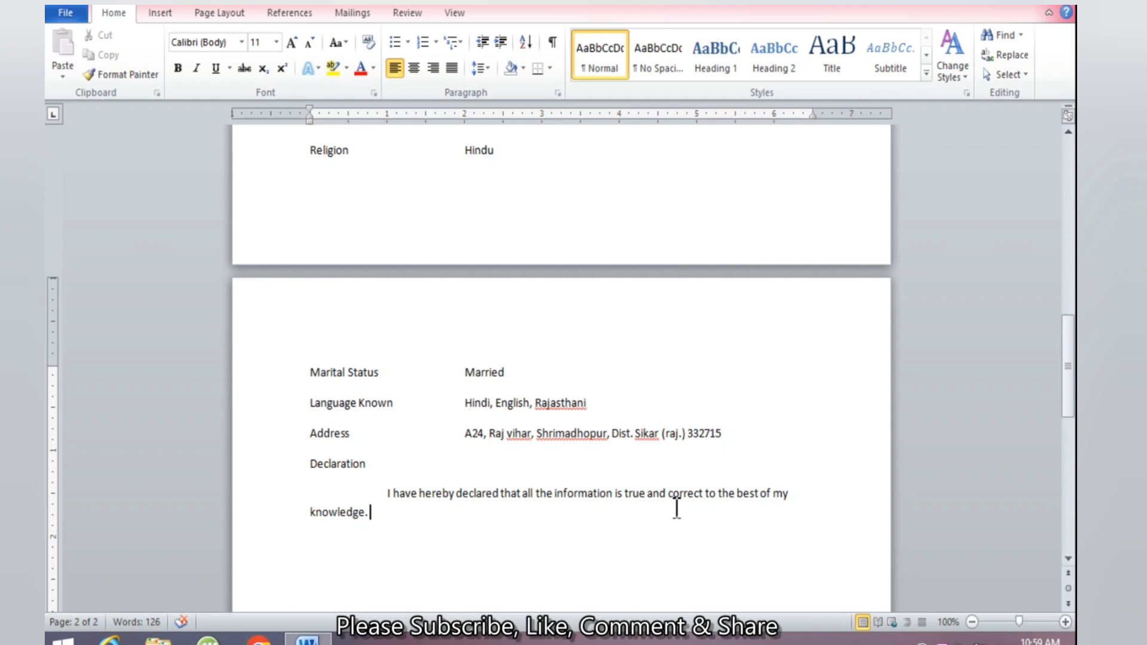
key("Return")
key("Return")
scroll(546, 287, "down", 3)
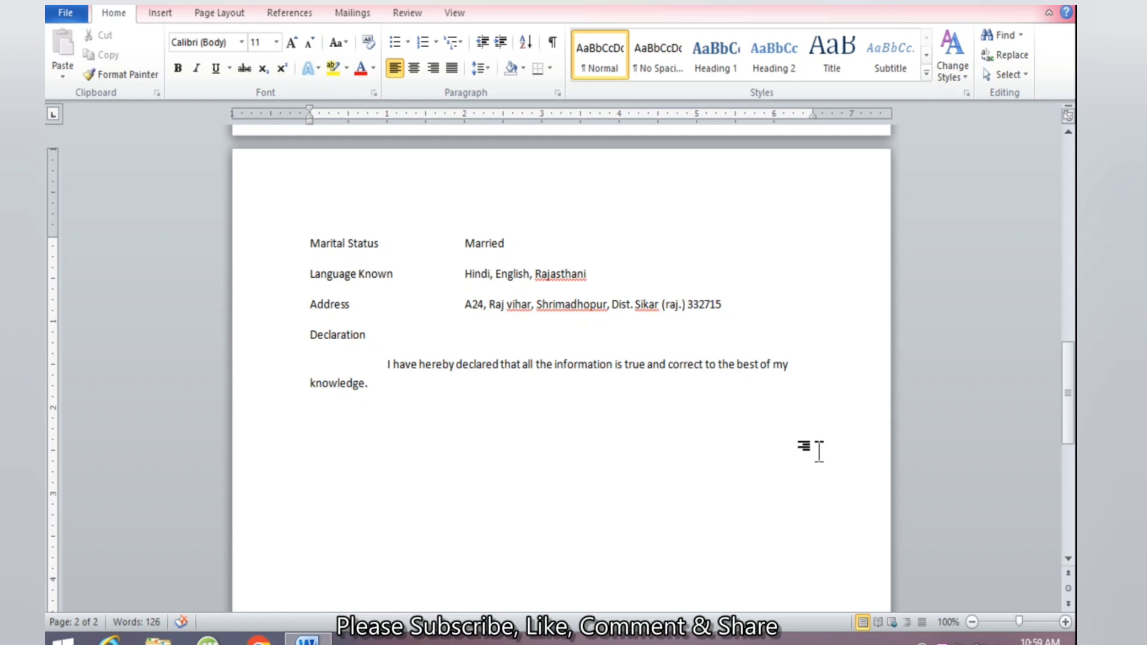
Add 'Palace :' and 'Date :' lines with 'Signature' at the right of the Date line
type("Palace")
key("Return")
type("Date :")
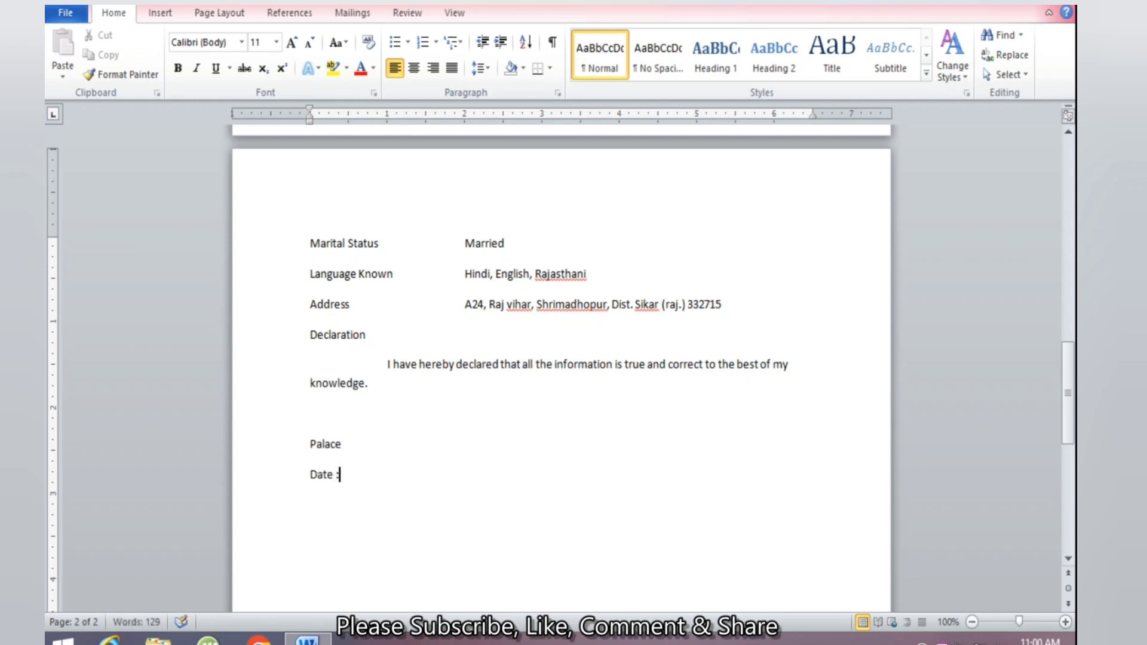
key("Up")
key("Down")
key("Up")
type(":")
key("Down")
type("Signature")
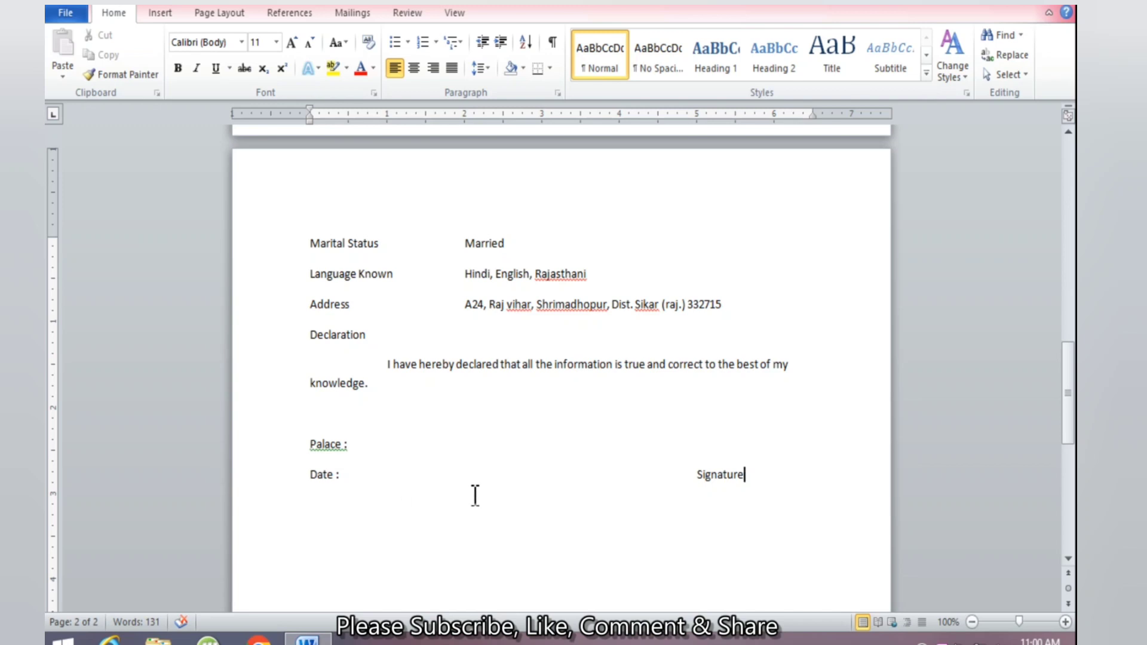
scroll(516, 458, "up", 3)
scroll(516, 458, "up", 20)
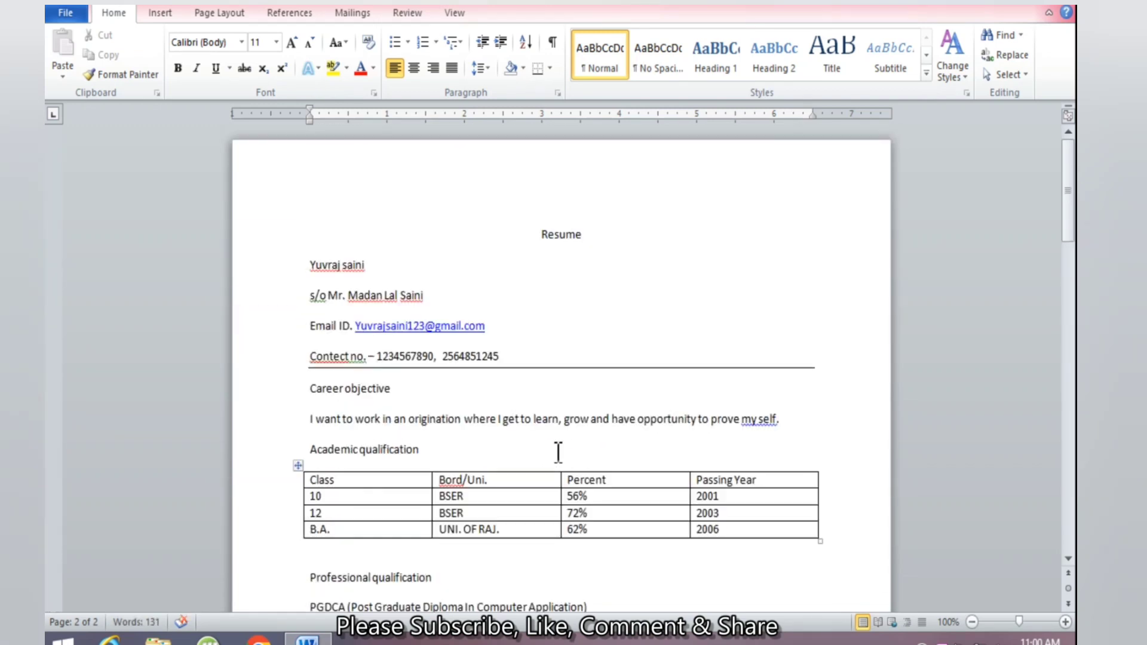
Set the centred 'Resume' title to 18 pt font size
left_click(717, 297)
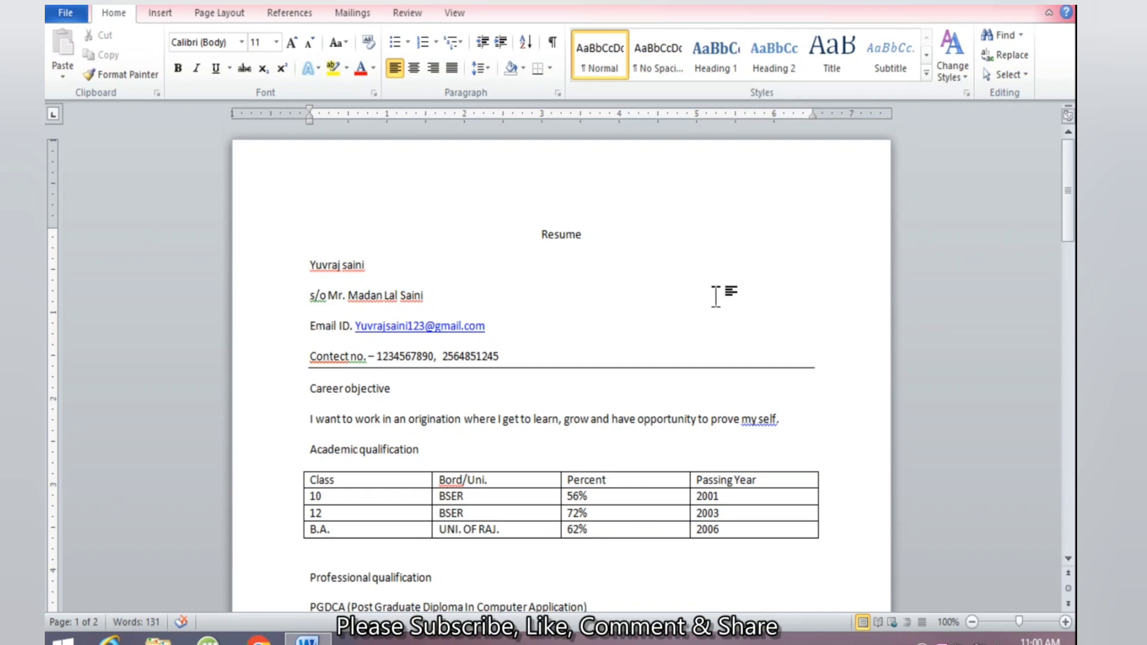
left_click_drag(592, 234, 535, 233)
key("ctrl+e")
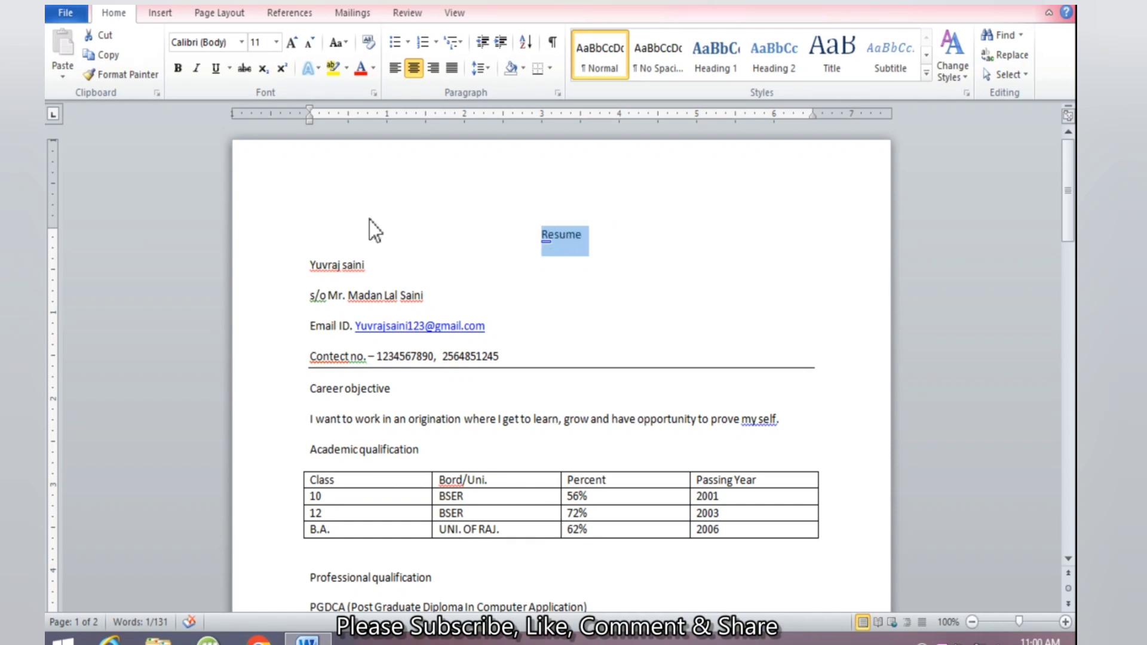
left_click(276, 41)
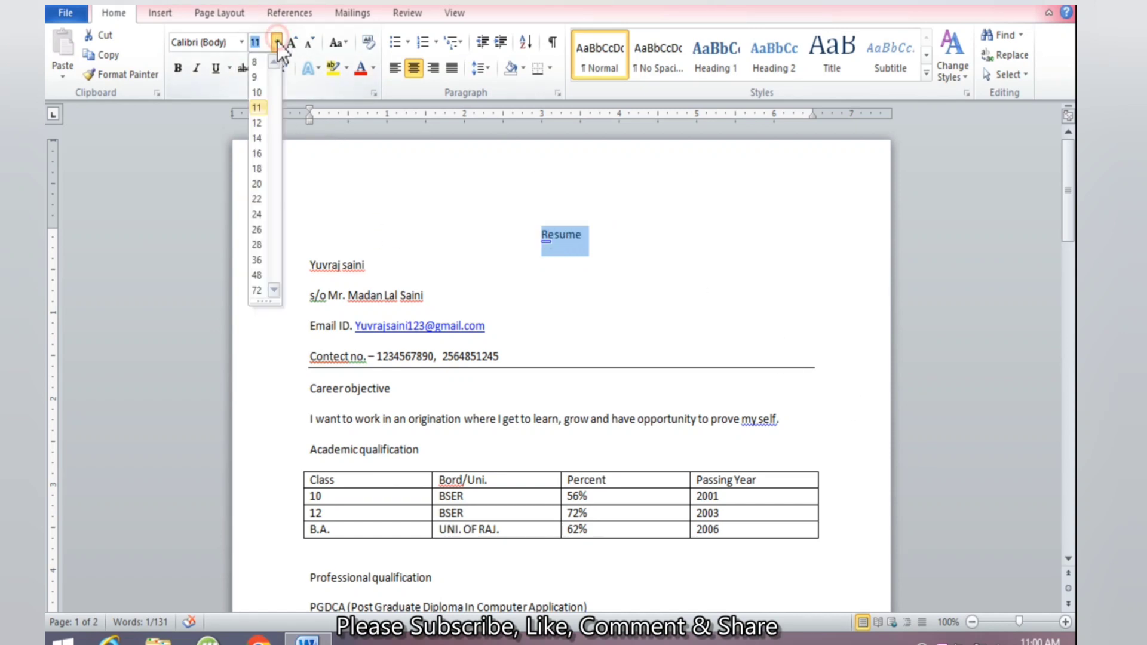
left_click(259, 169)
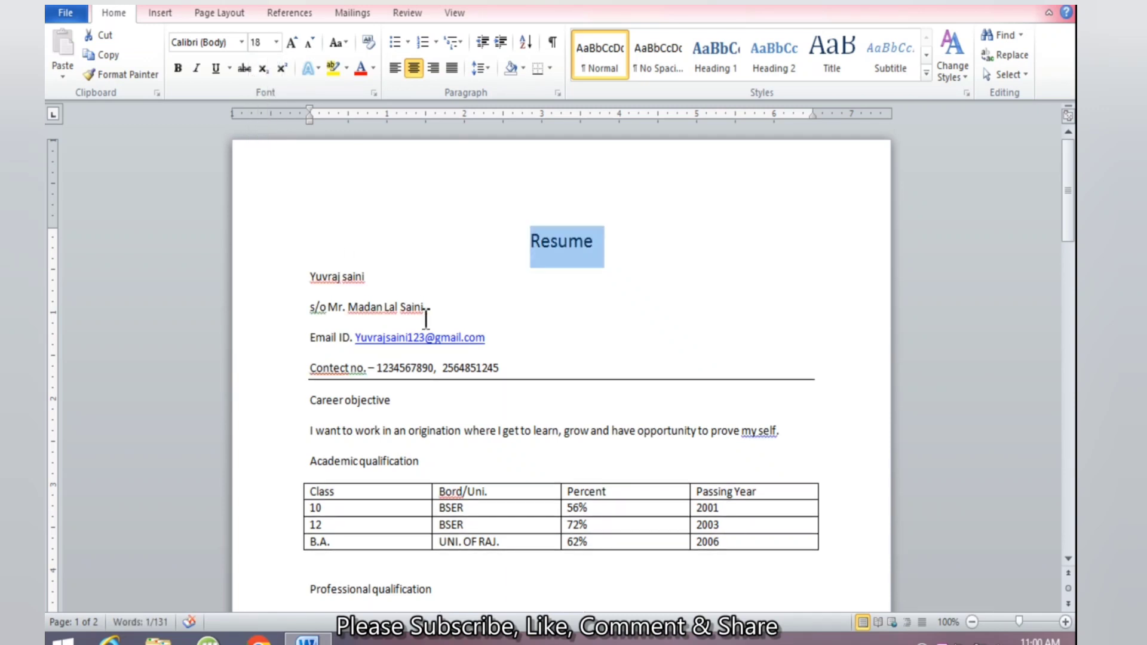
left_click(575, 327)
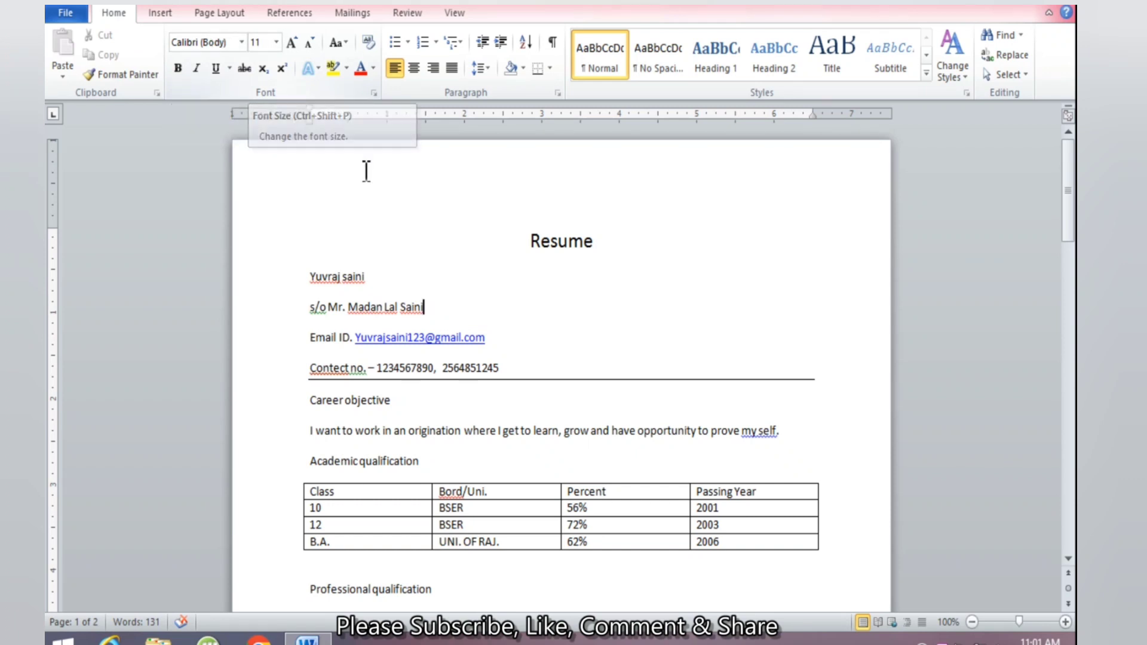
left_click(618, 235)
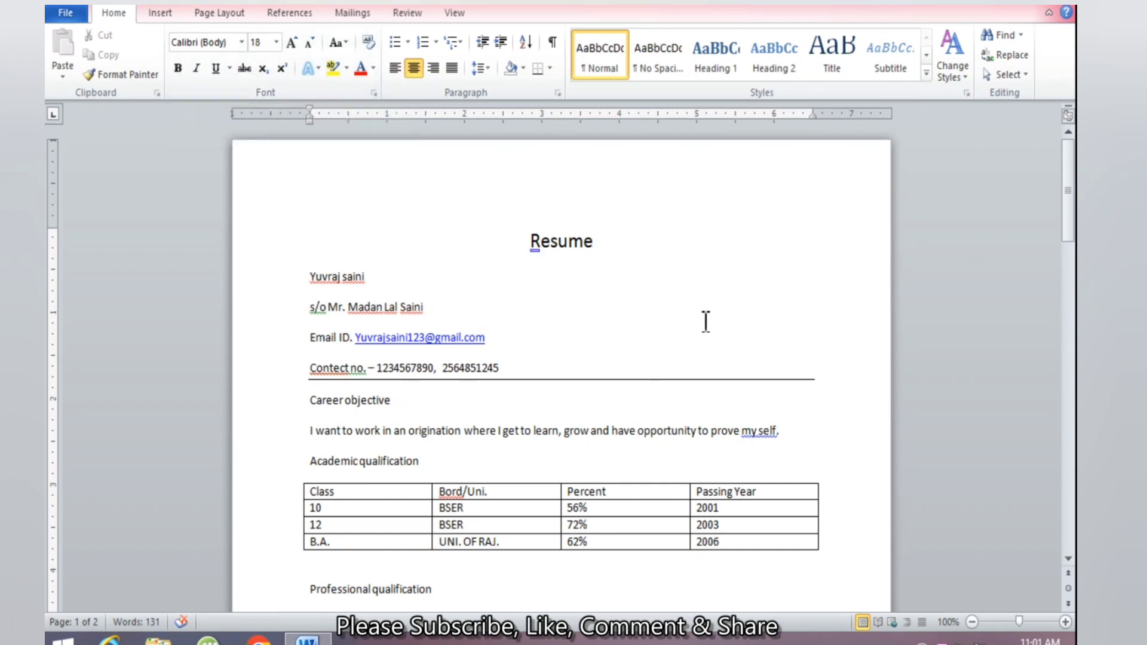
key("ctrl+a")
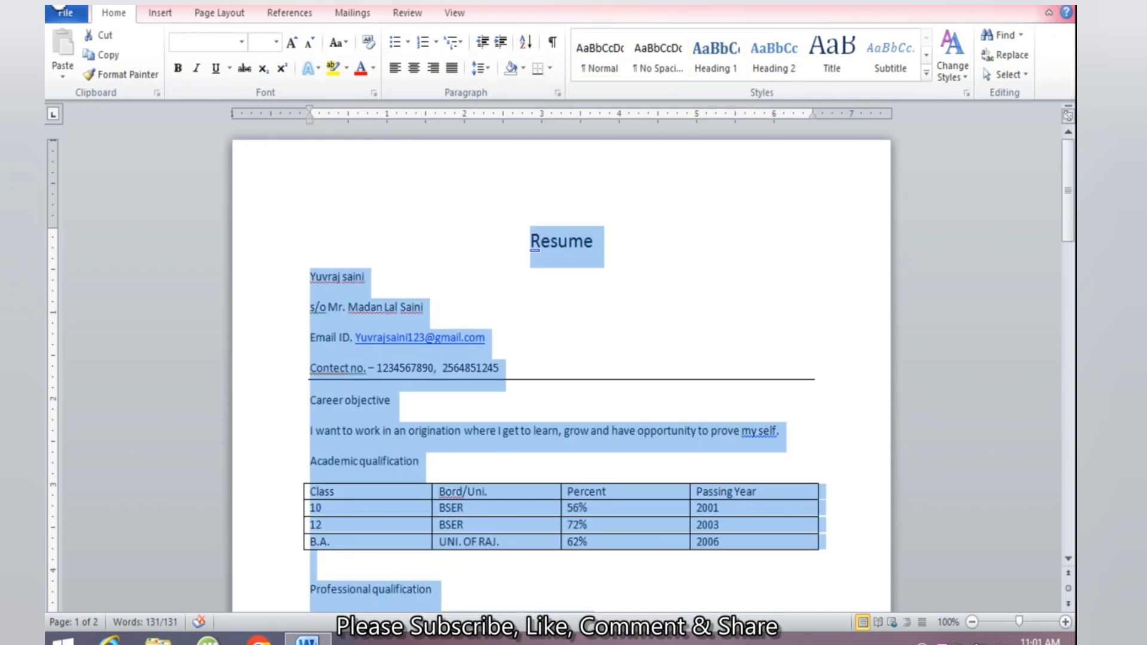
Apply the Baskerville Old Face font to the whole document
left_click(242, 42)
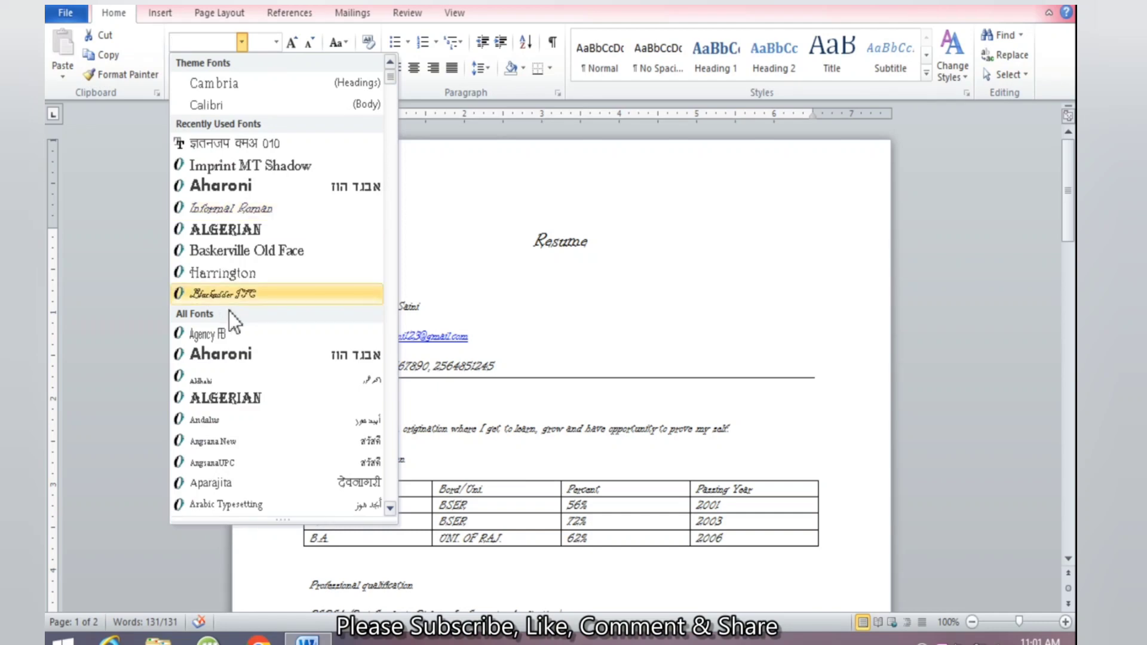
scroll(233, 357, "down", 2)
scroll(236, 365, "down", 1)
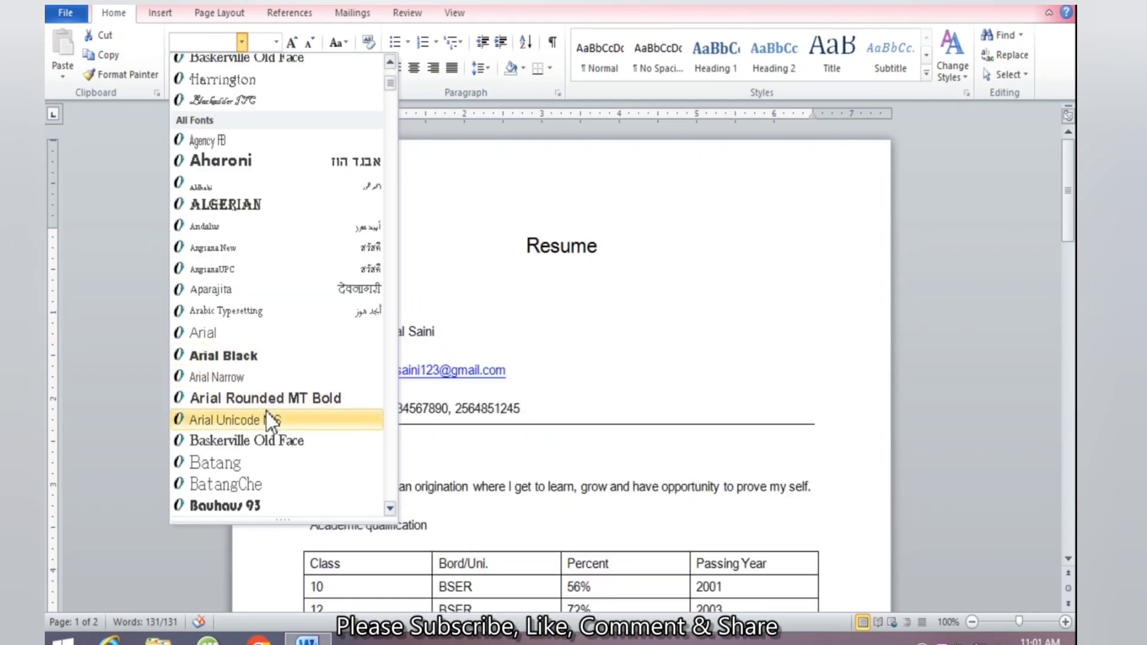
left_click(262, 444)
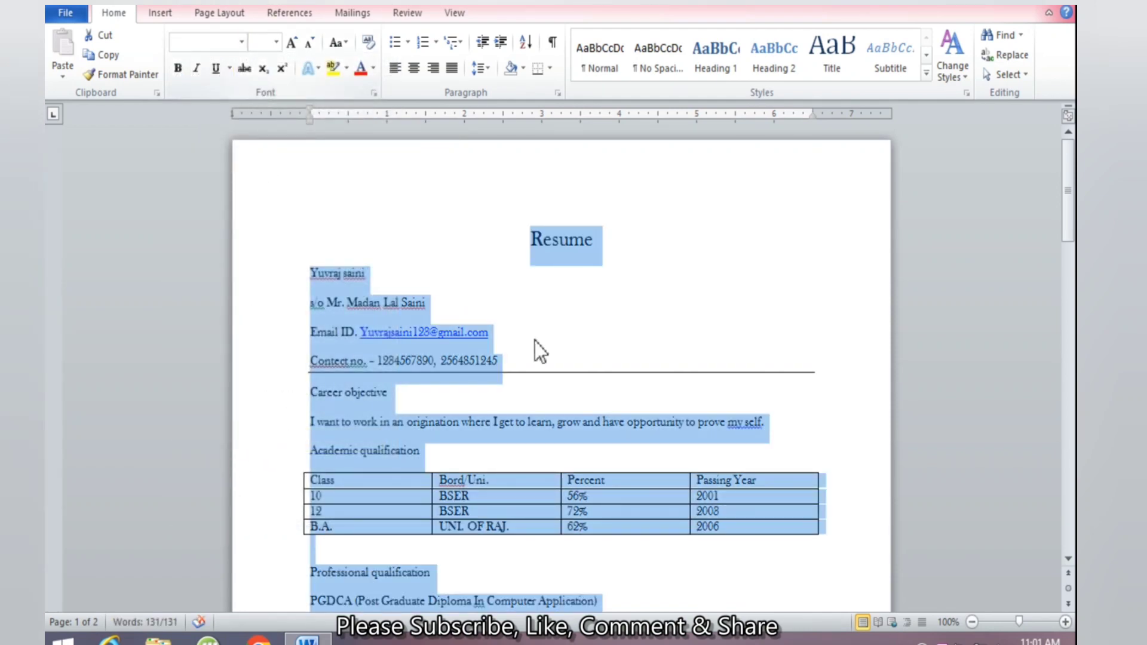
left_click(568, 227)
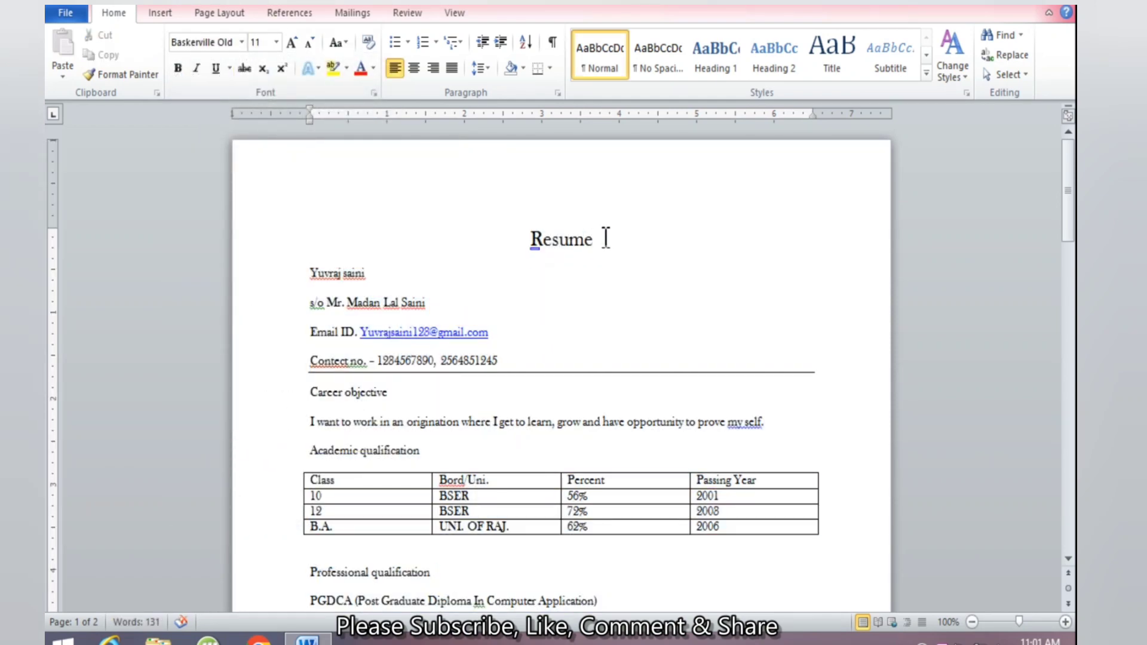
Make the 'Resume' title bold
left_click_drag(606, 237, 531, 239)
left_click(558, 242)
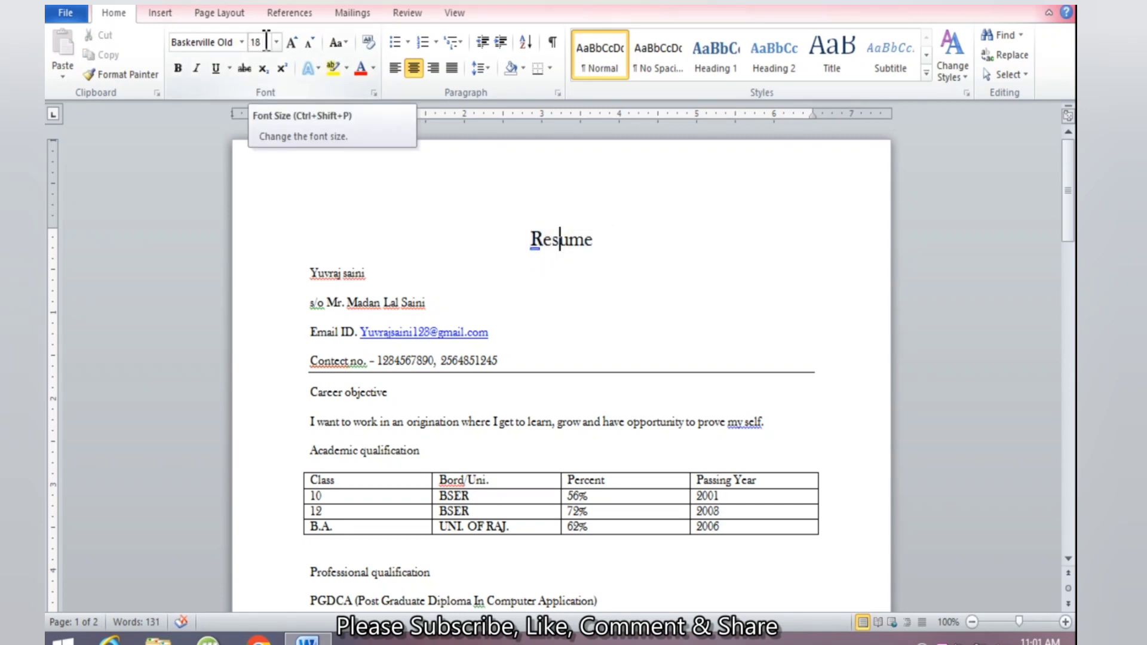
left_click_drag(602, 239, 532, 233)
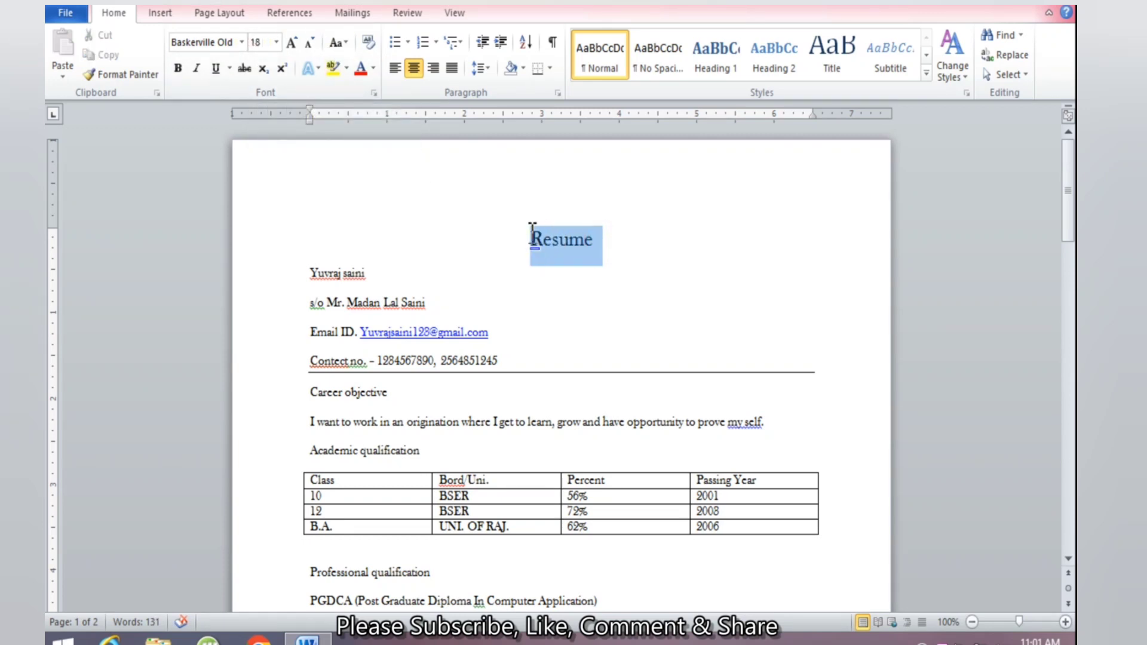
left_click(178, 68)
left_click(490, 290)
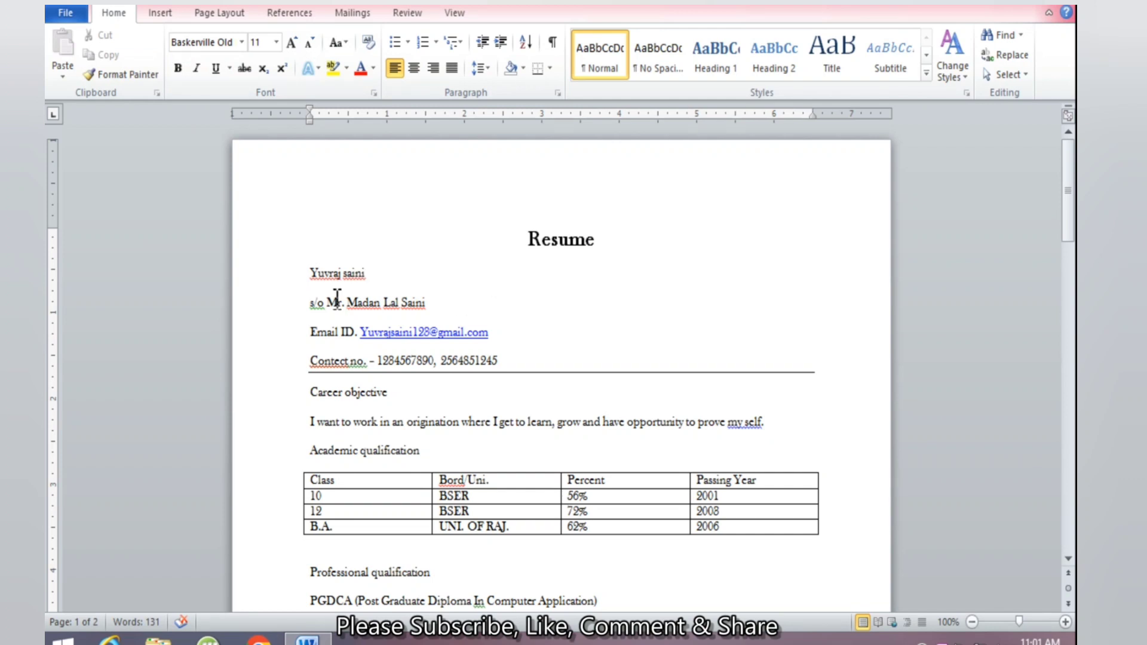
left_click_drag(369, 273, 315, 271)
left_click(328, 274)
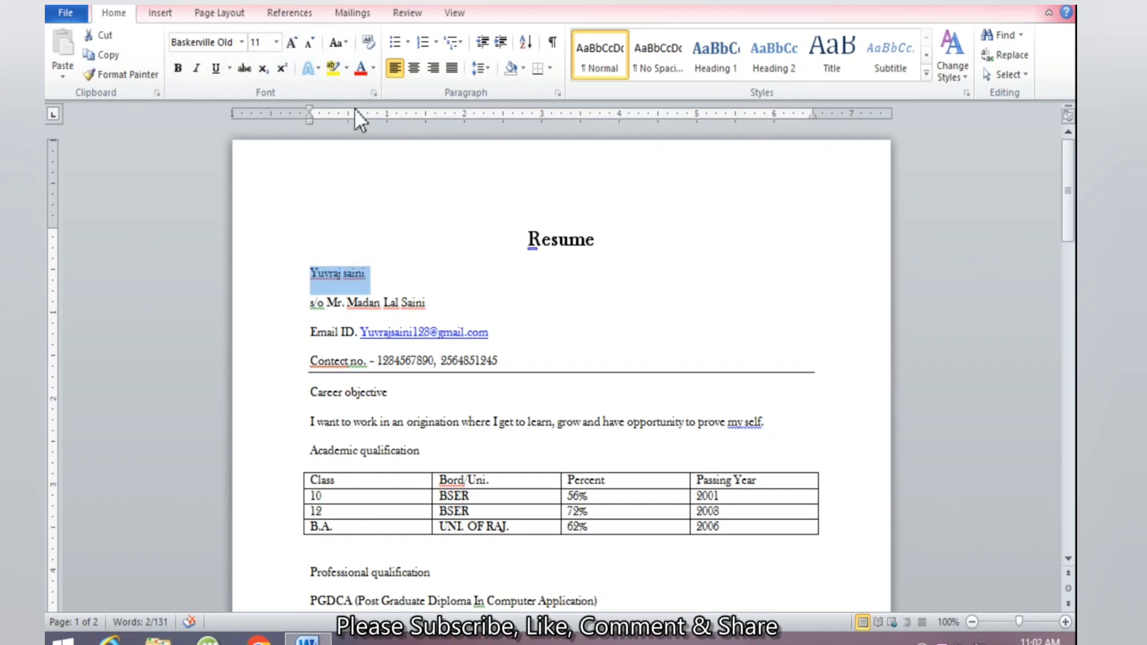
Set the applicant's name line under the title to 16 pt
left_click(276, 43)
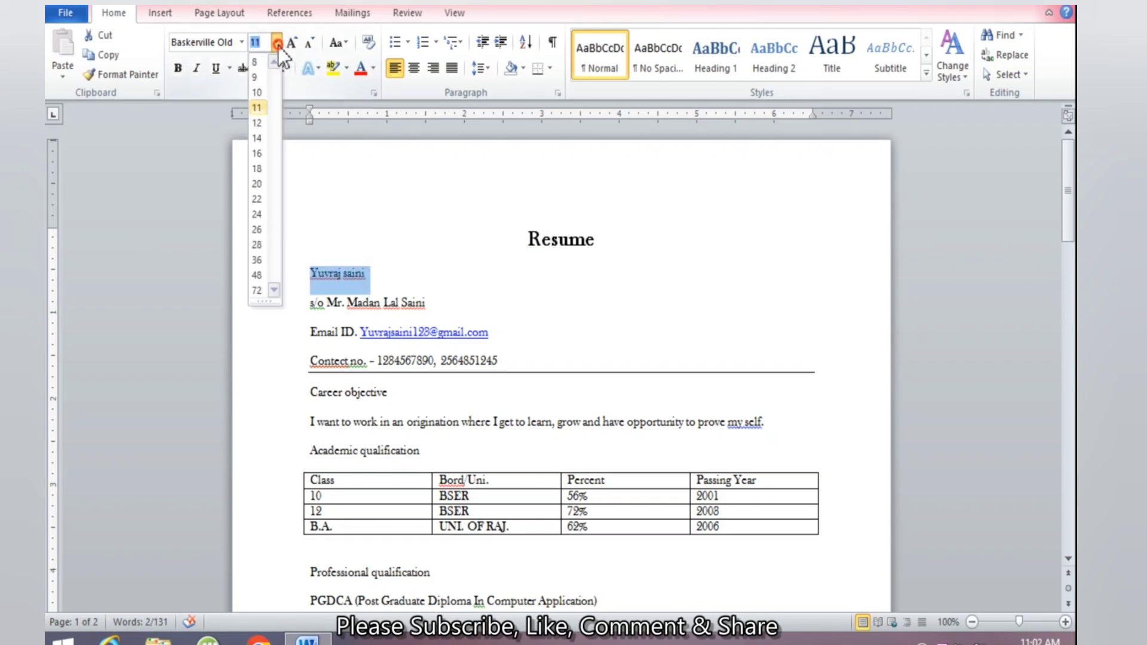
left_click(259, 153)
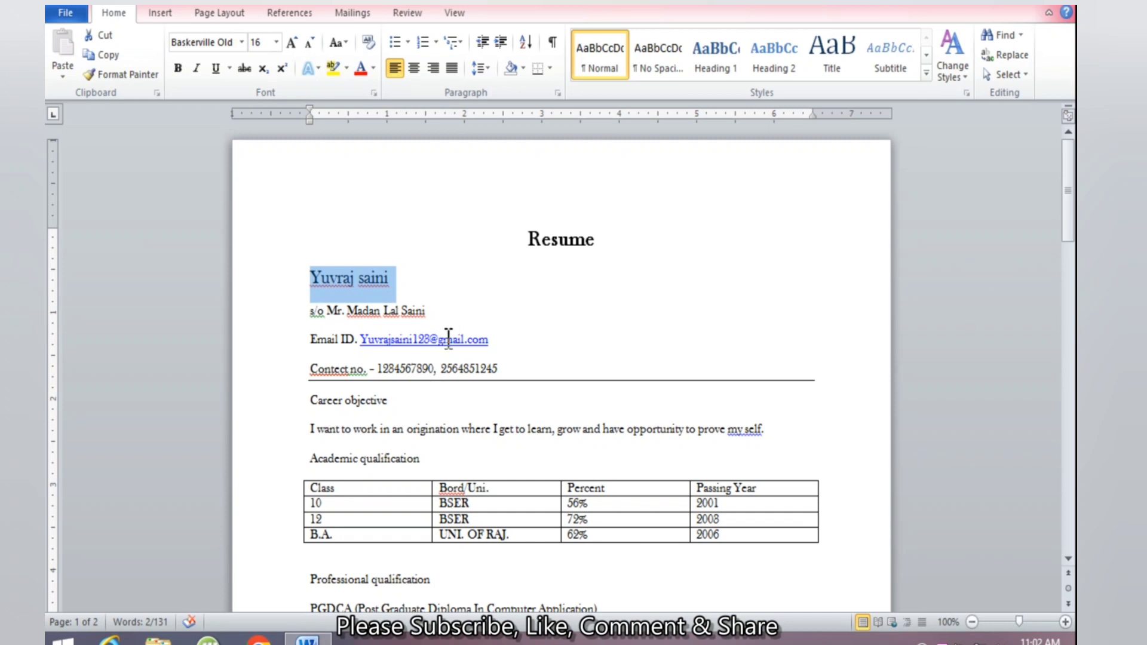
left_click(308, 310)
left_click_drag(319, 310, 374, 310)
left_click(374, 309)
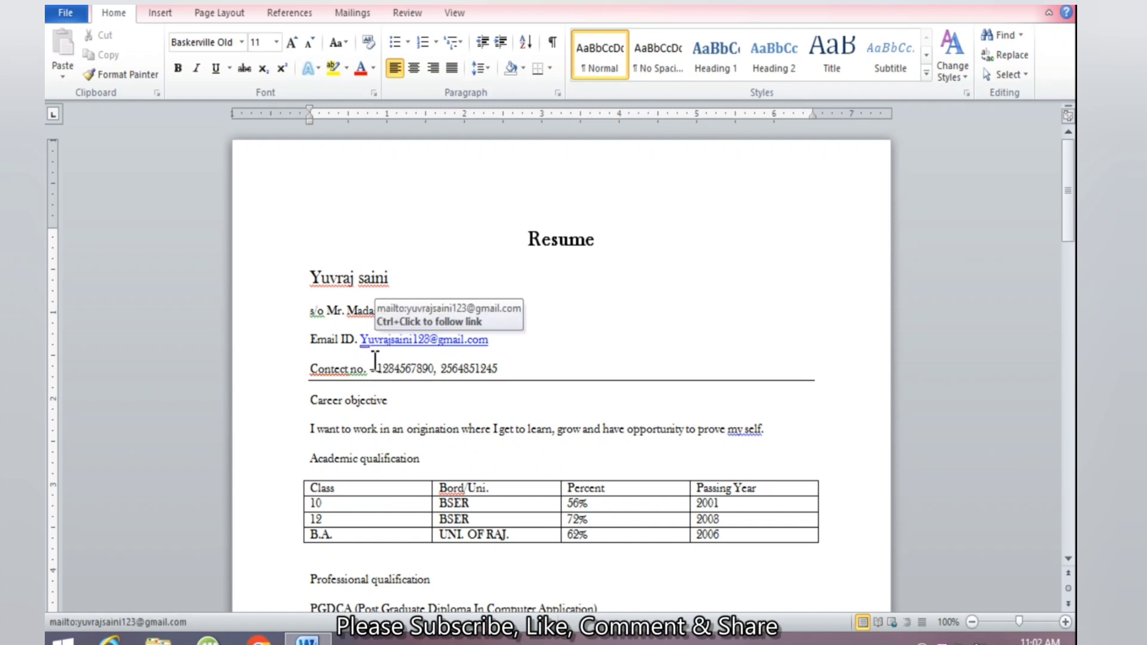
Set the Career objective heading to 16 pt
scroll(452, 399, "down", 1)
scroll(453, 399, "down", 1)
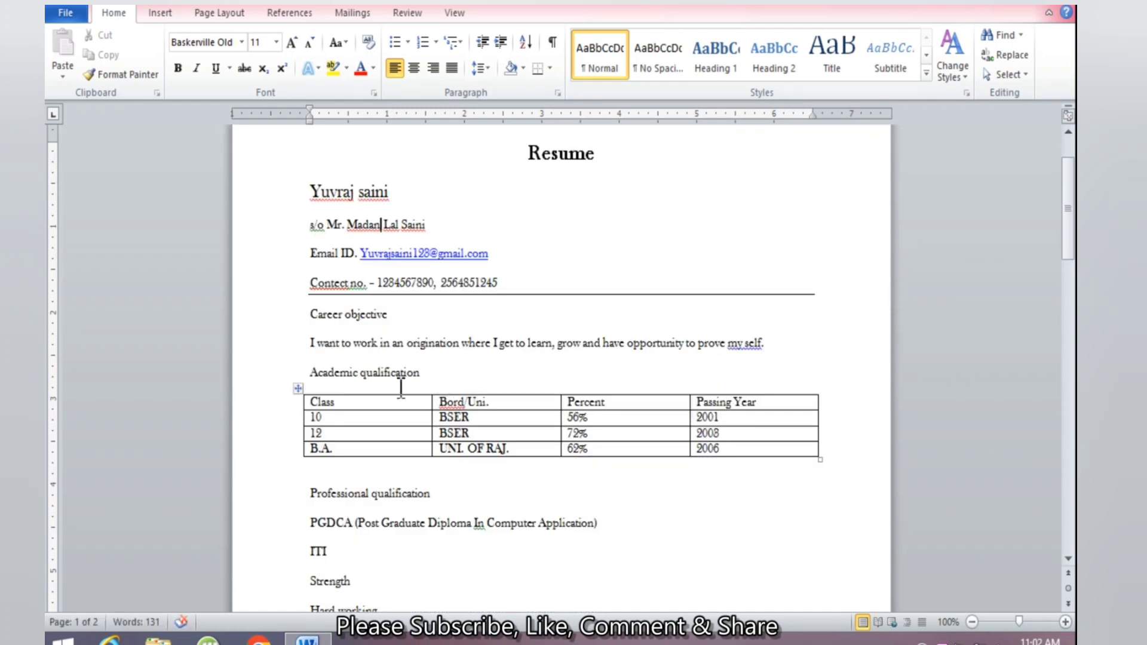
left_click_drag(307, 314, 389, 325)
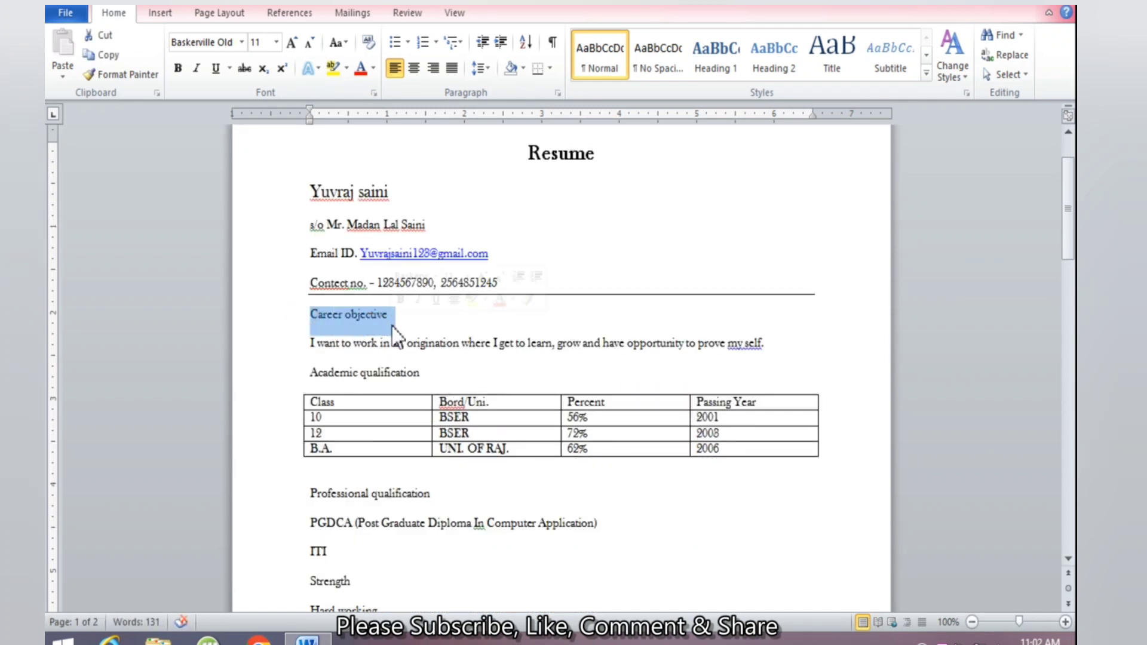
left_click_drag(438, 373, 303, 374)
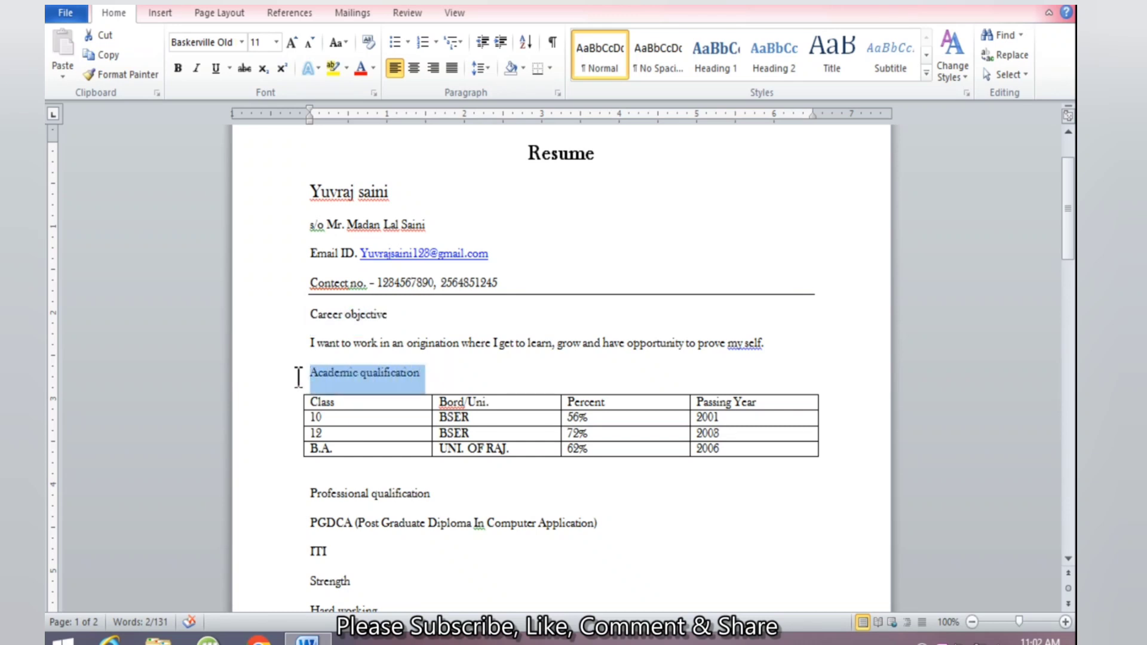
scroll(399, 430, "down", 1)
left_click_drag(437, 452, 309, 453)
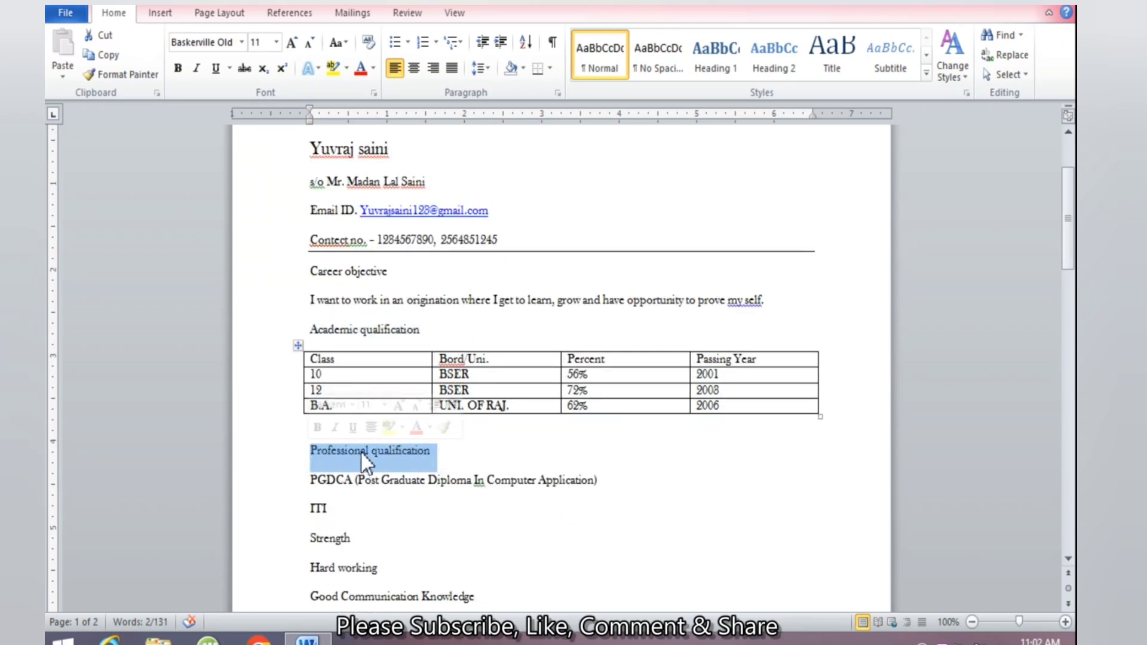
left_click(418, 454)
scroll(437, 422, "up", 3)
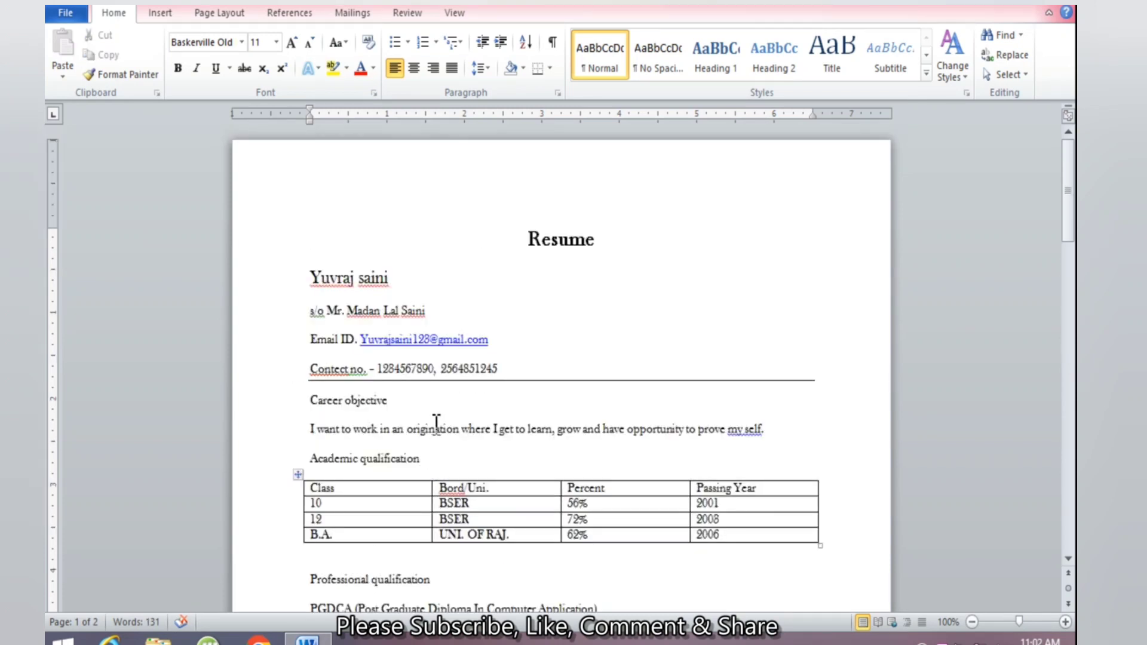
left_click(387, 279)
left_click_drag(396, 399, 309, 402)
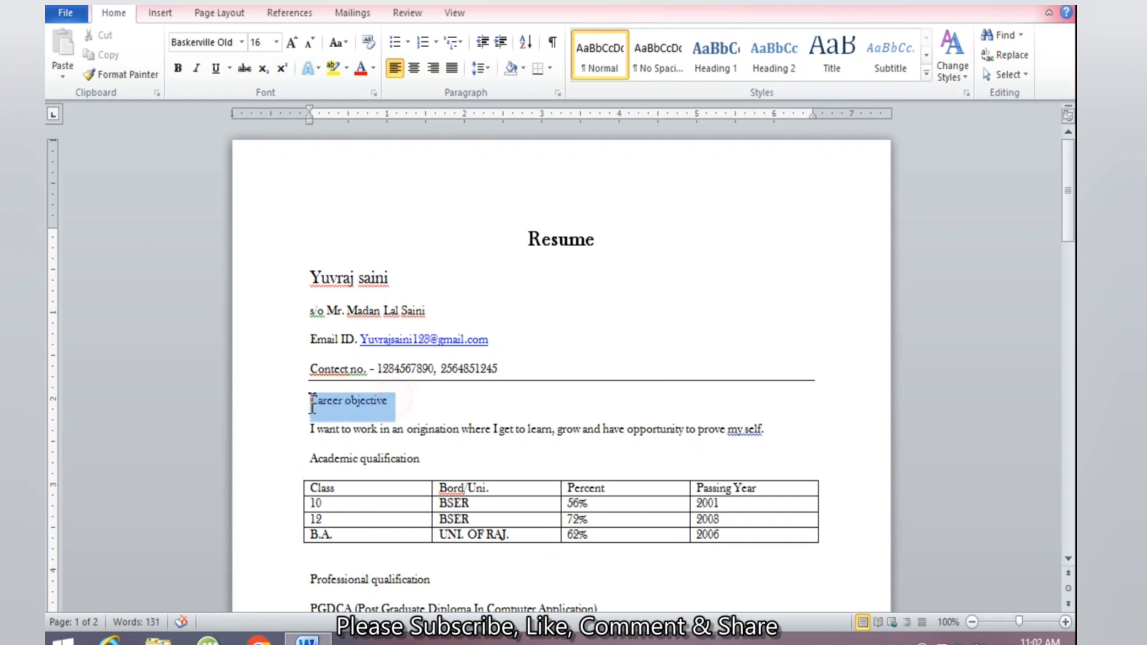
left_click(275, 41)
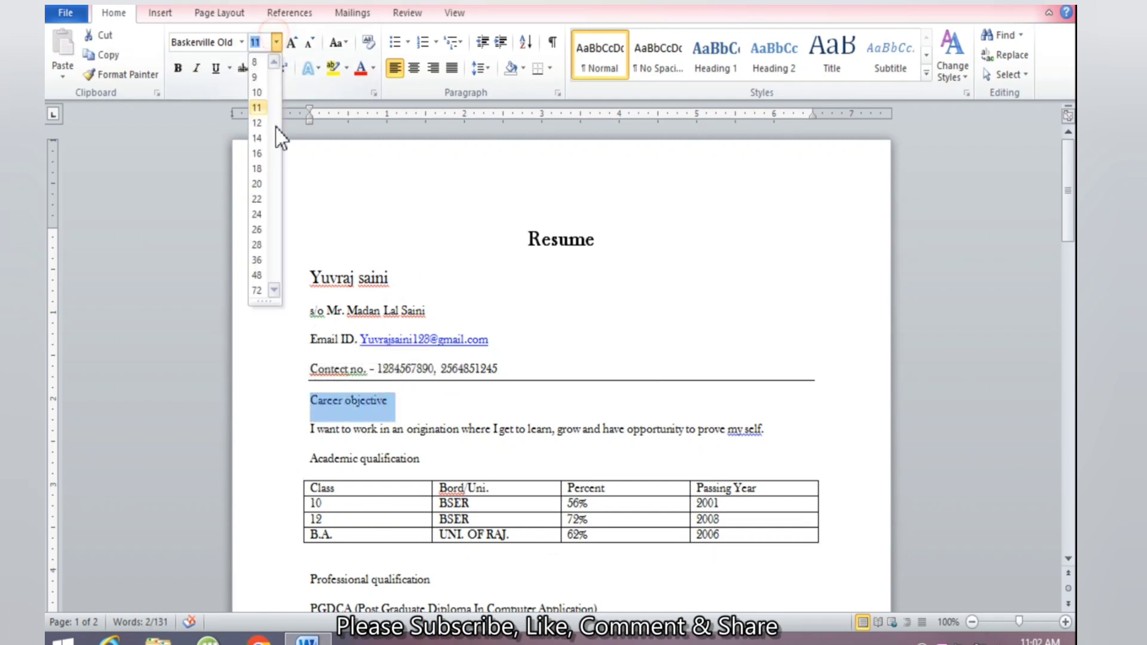
left_click(258, 153)
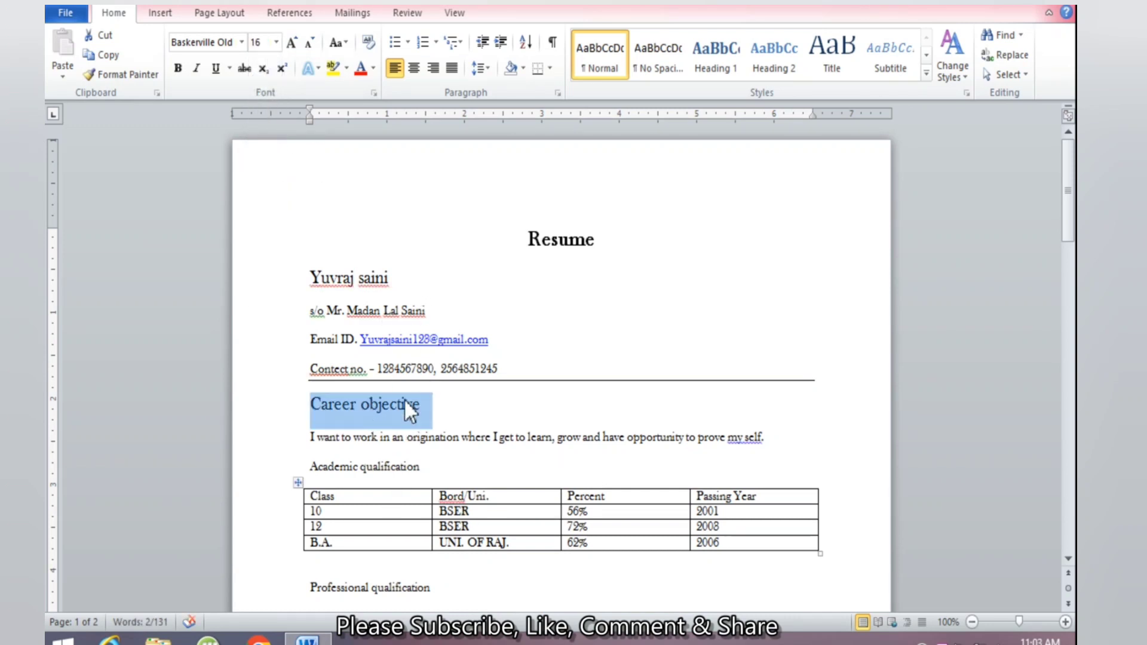
Give the Career objective and Professional qualification headings a gray highlight
left_click(347, 70)
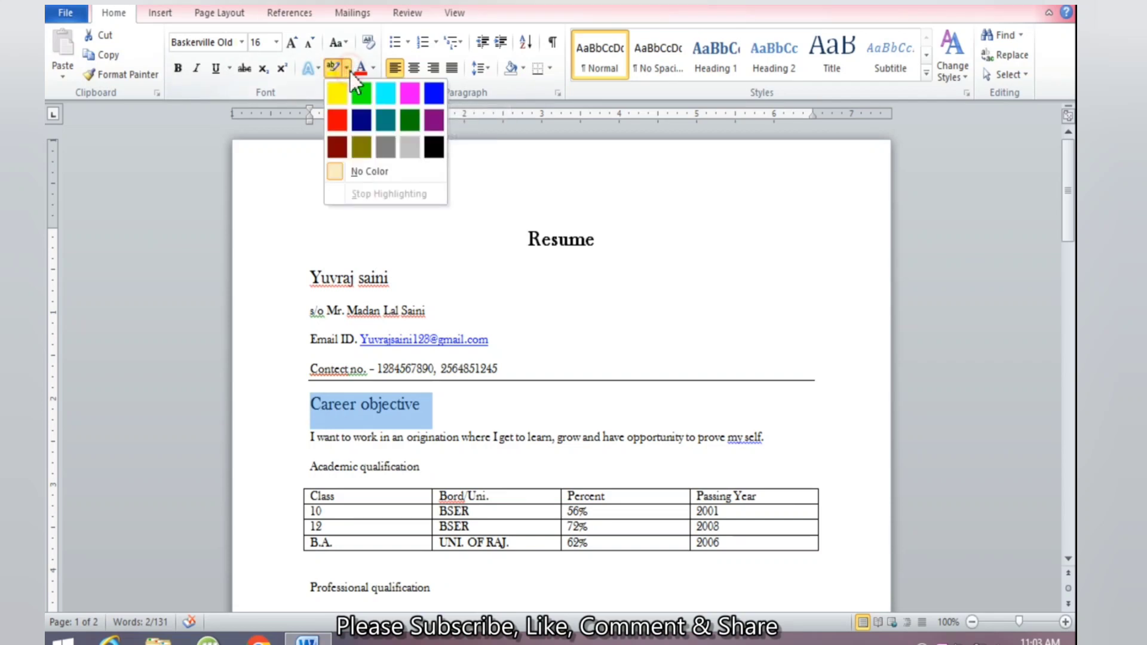
left_click(414, 149)
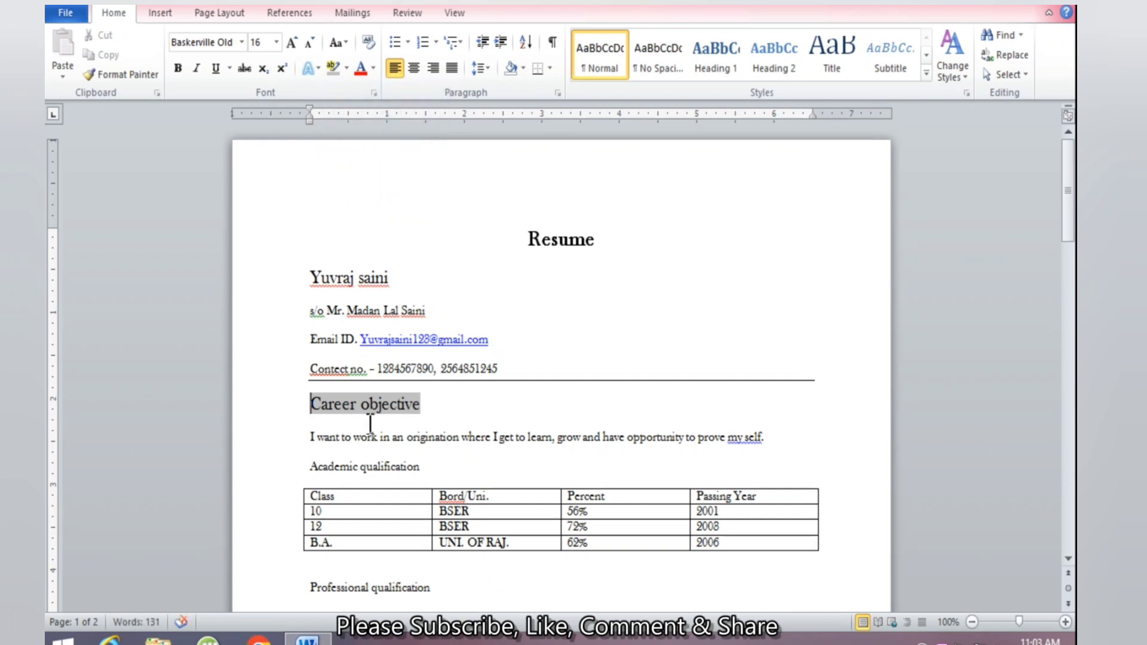
left_click(447, 403)
scroll(448, 402, "down", 3)
left_click_drag(442, 504, 312, 507)
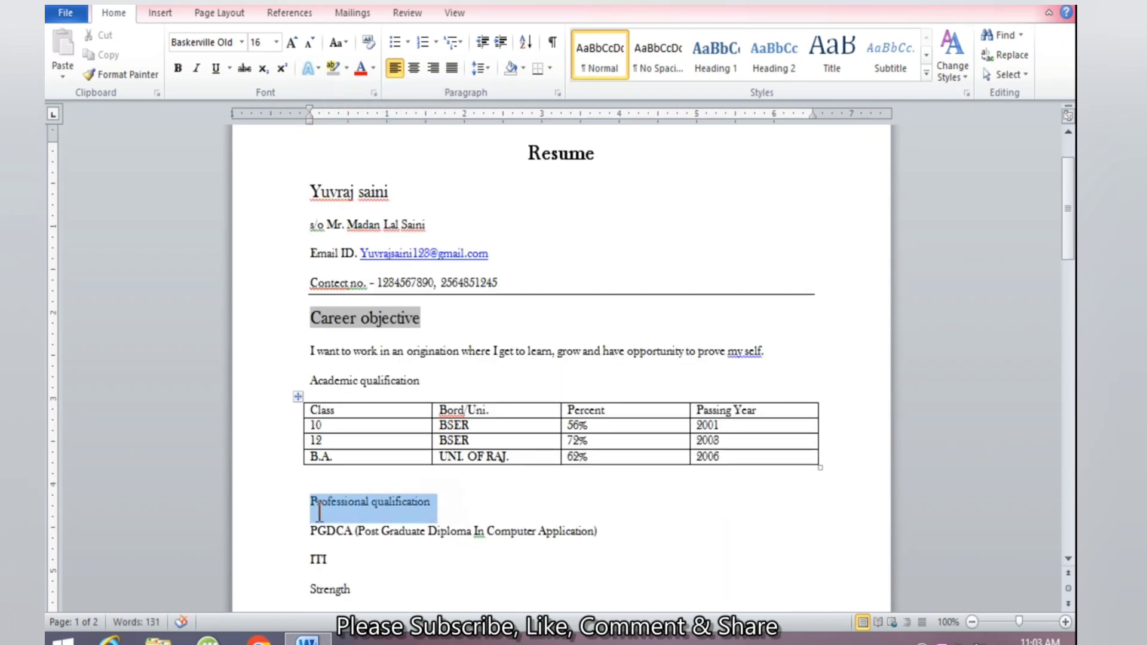
left_click(332, 67)
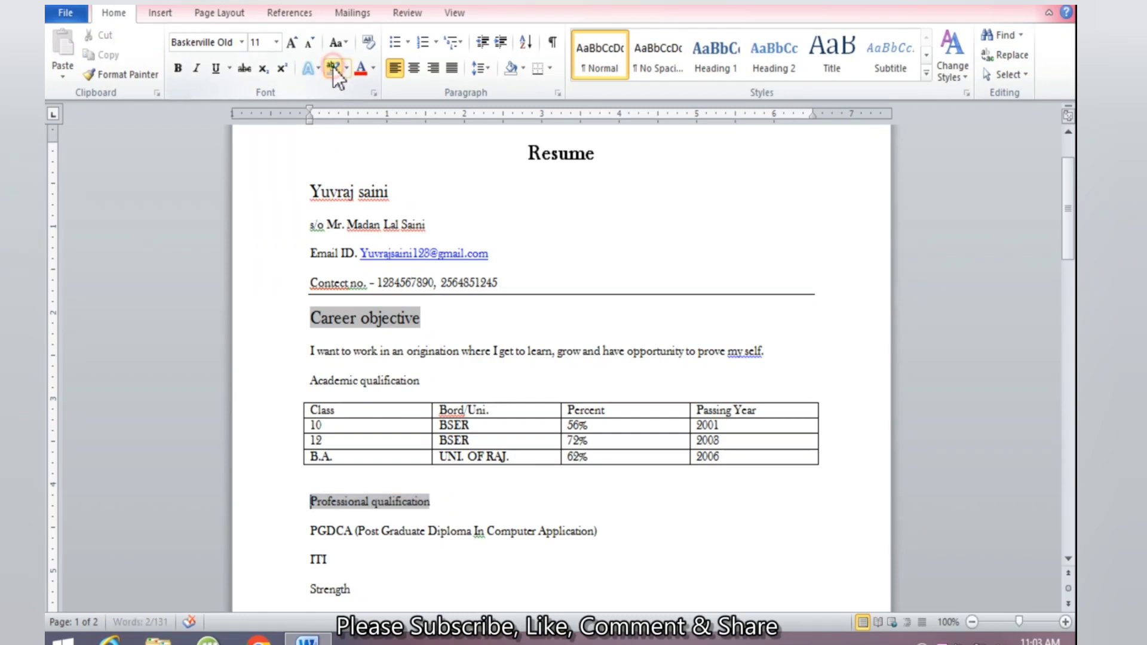
Enlarge the Professional qualification heading to 16 pt
left_click(278, 42)
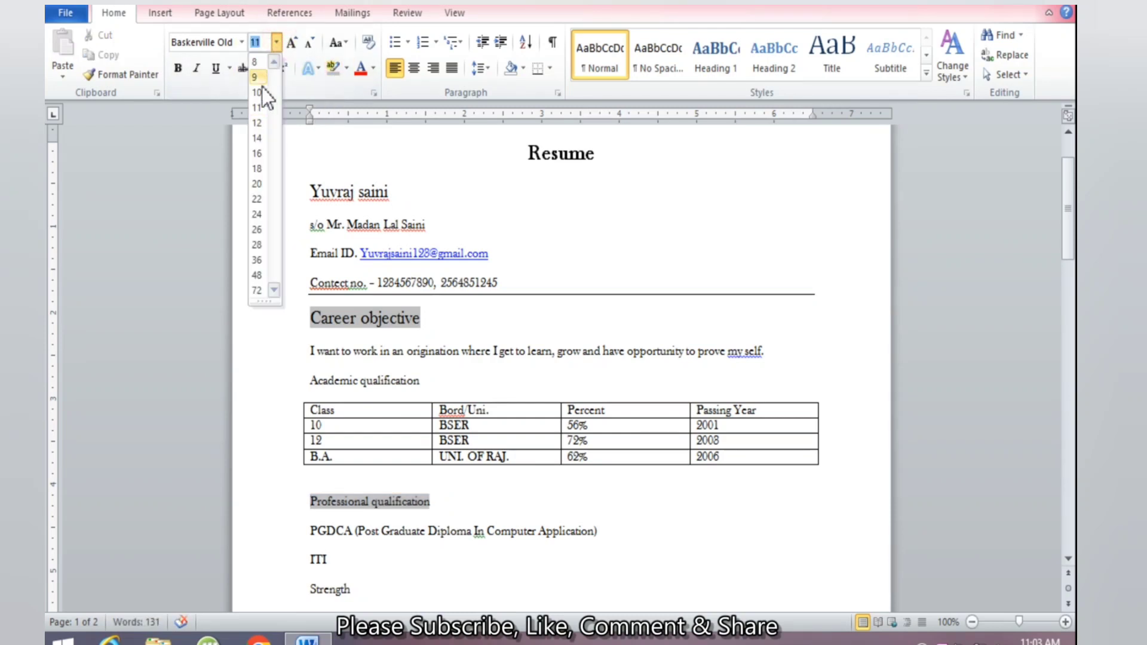
left_click(259, 157)
scroll(415, 487, "down", 3)
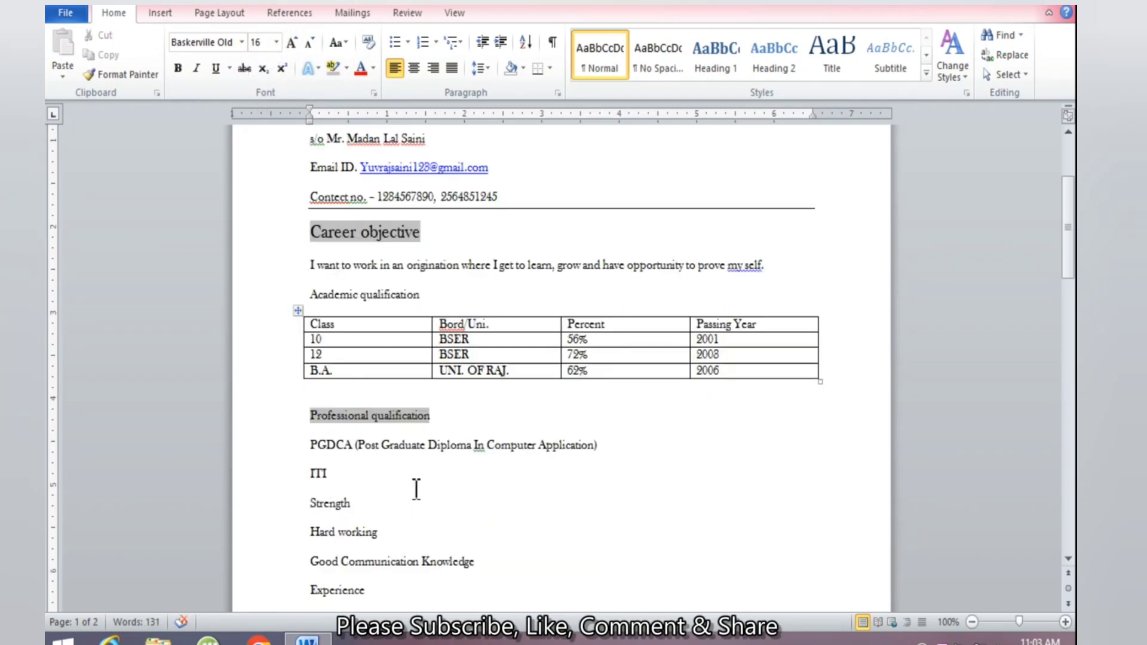
left_click_drag(448, 412, 289, 426)
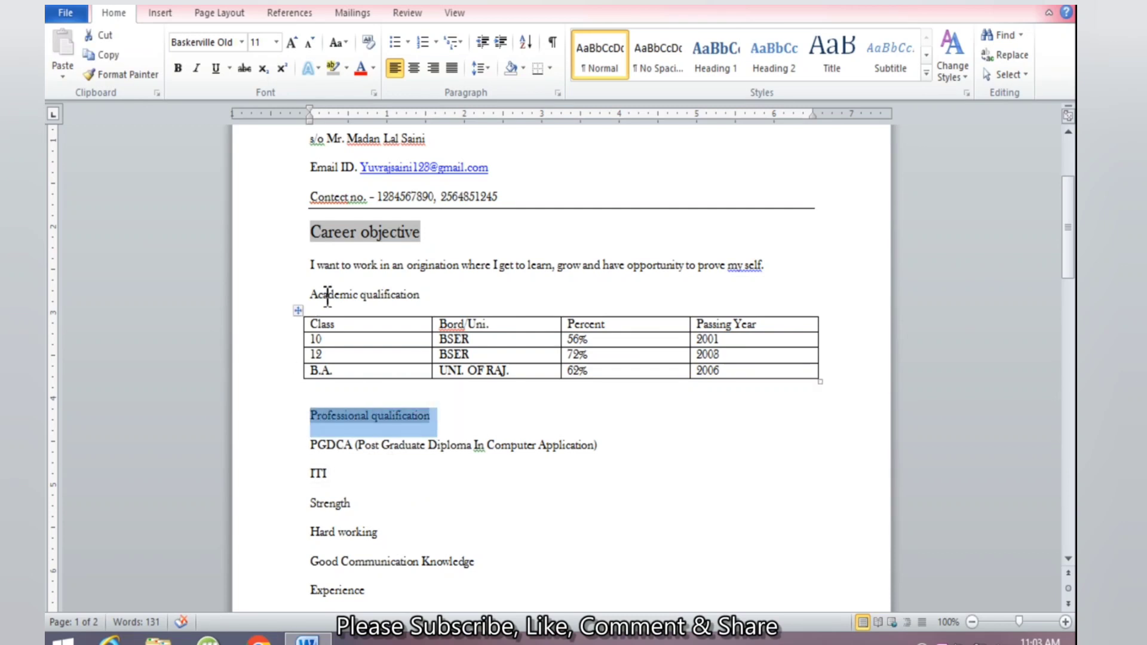
scroll(320, 299, "up", 2)
left_click(277, 43)
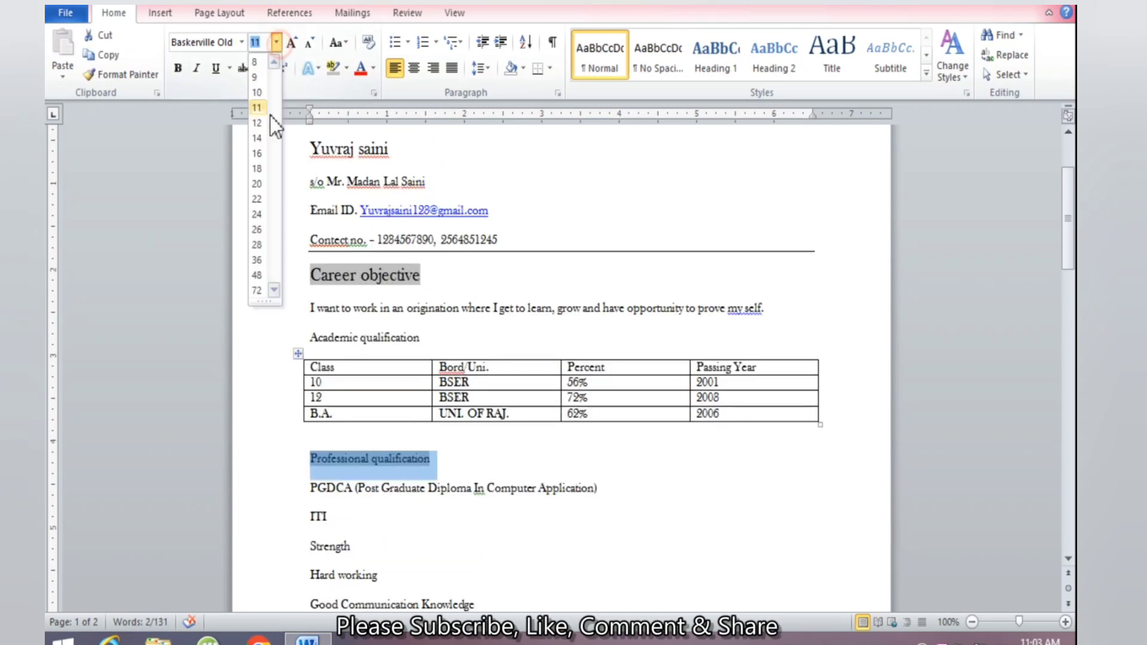
left_click(261, 152)
Set the Strength heading to 16 pt with a gray highlight
scroll(406, 445, "down", 2)
scroll(405, 445, "down", 2)
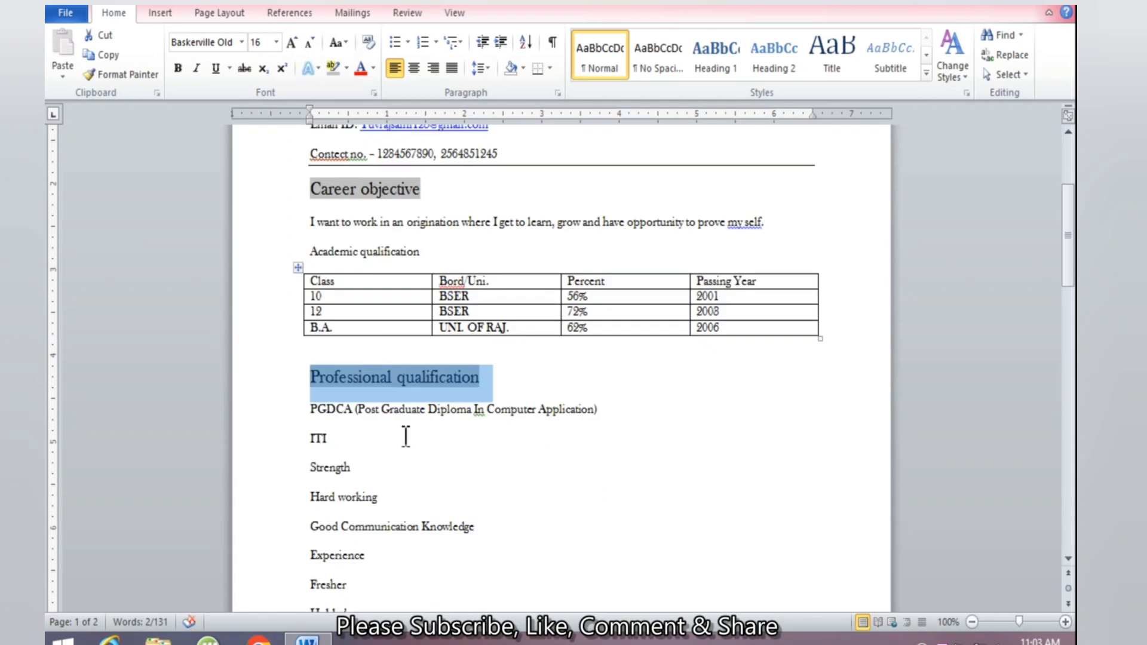
left_click_drag(364, 468, 311, 471)
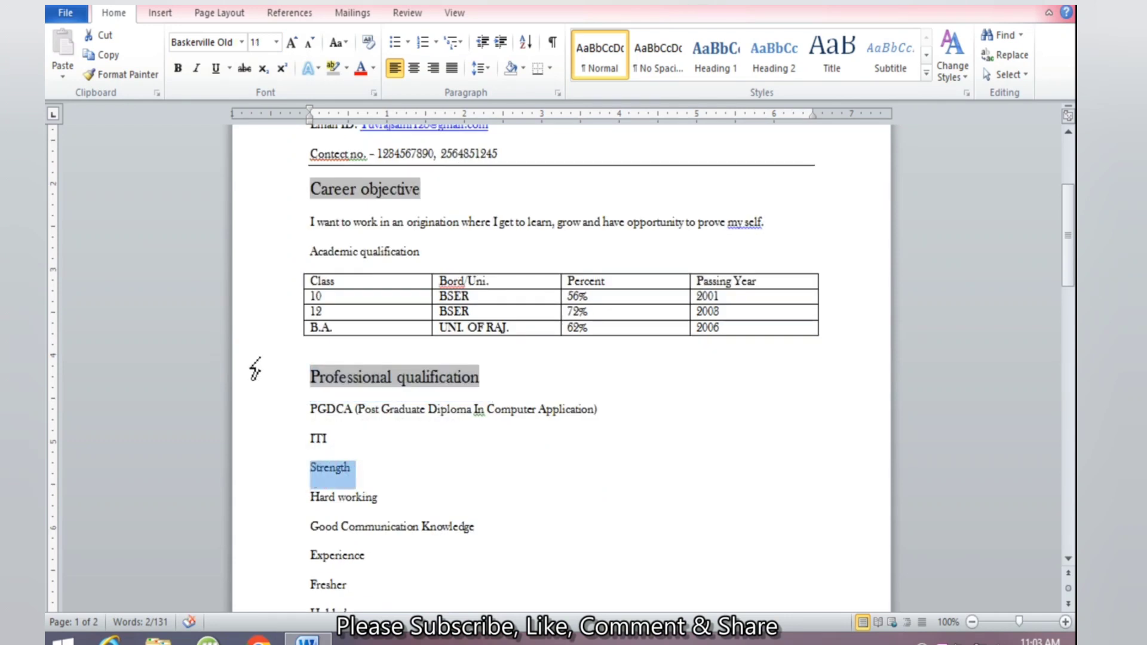
left_click(277, 45)
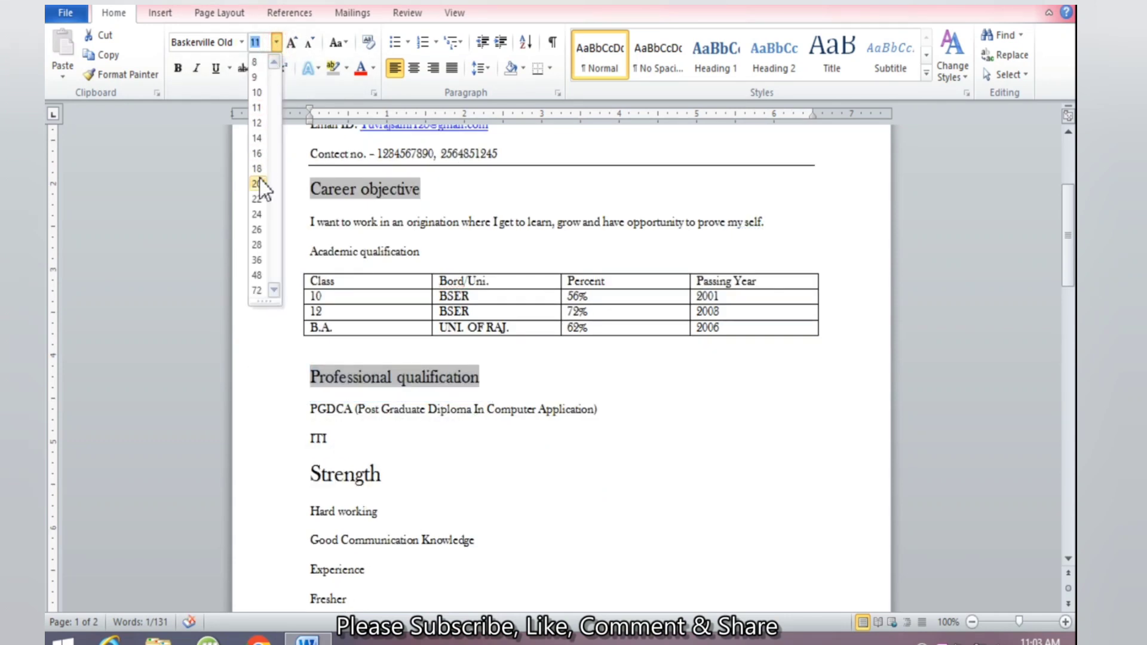
left_click(332, 73)
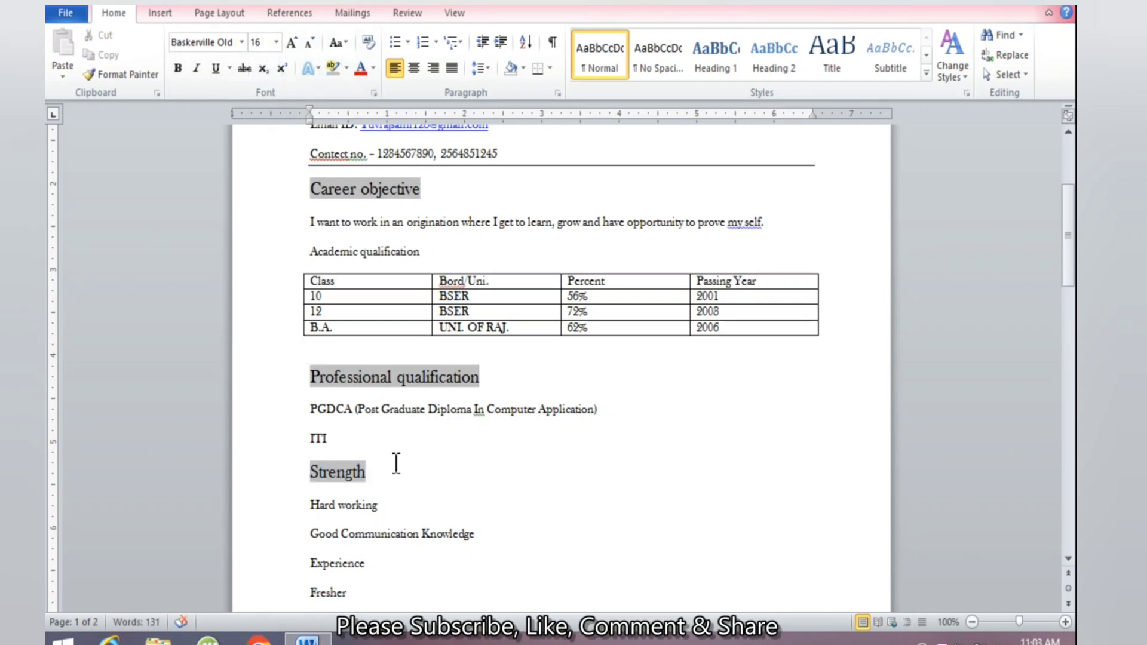
scroll(397, 464, "down", 1)
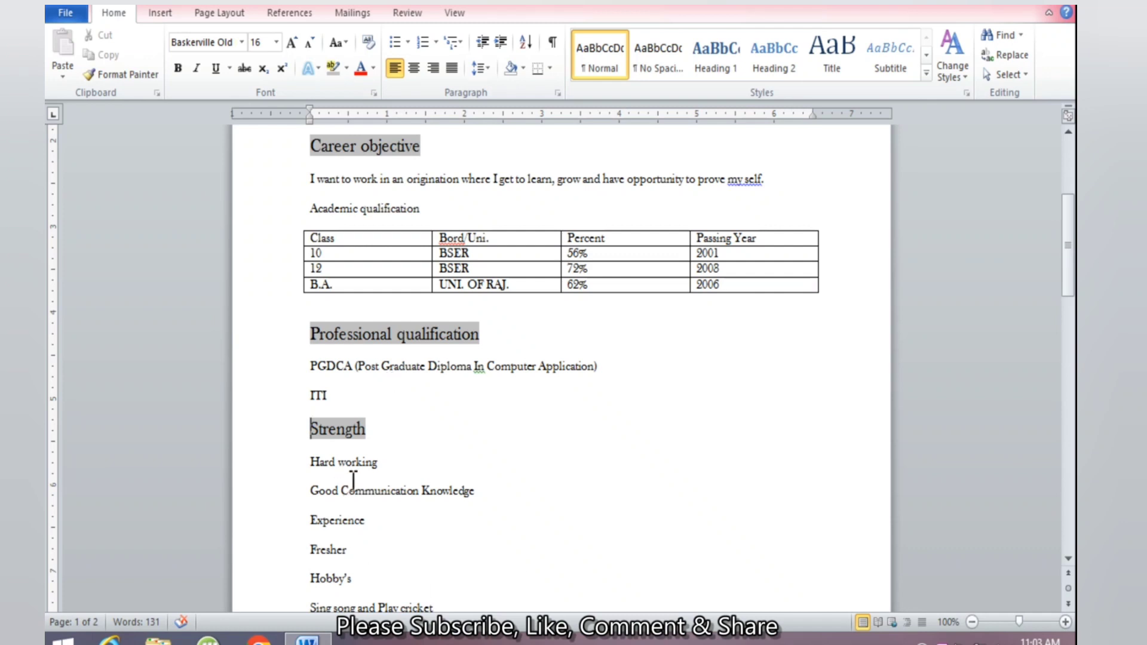
left_click(335, 421)
Copy the Strength heading format onto Experience and Hobby's with Format Painter
left_click(117, 73)
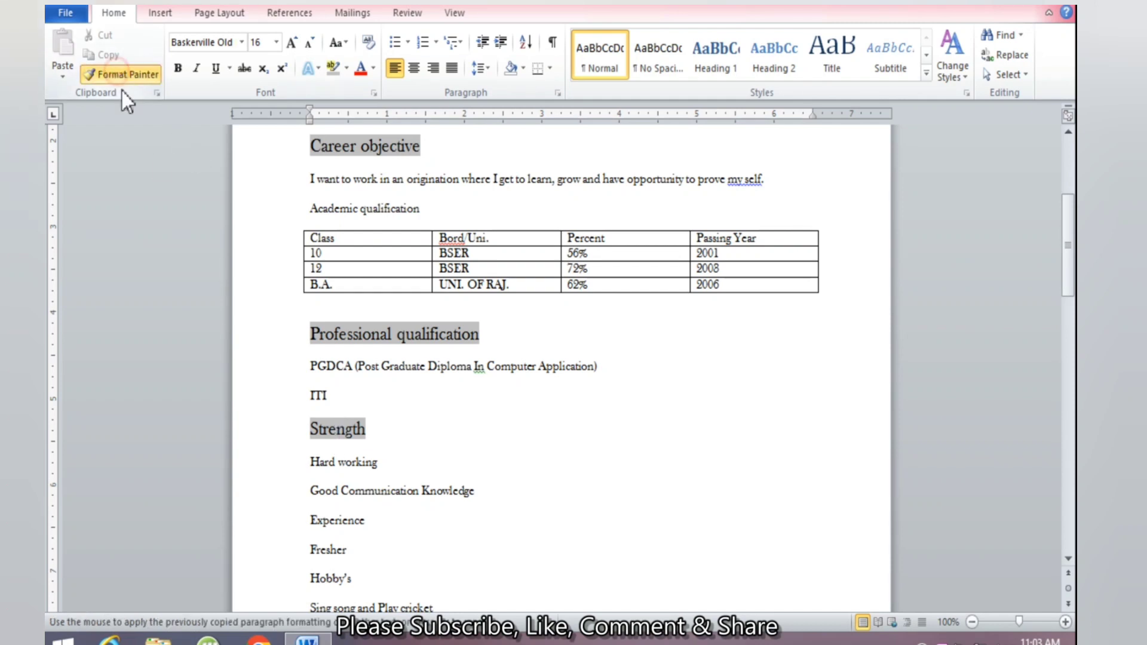
left_click_drag(380, 521, 290, 525)
scroll(489, 474, "down", 1)
scroll(489, 474, "down", 3)
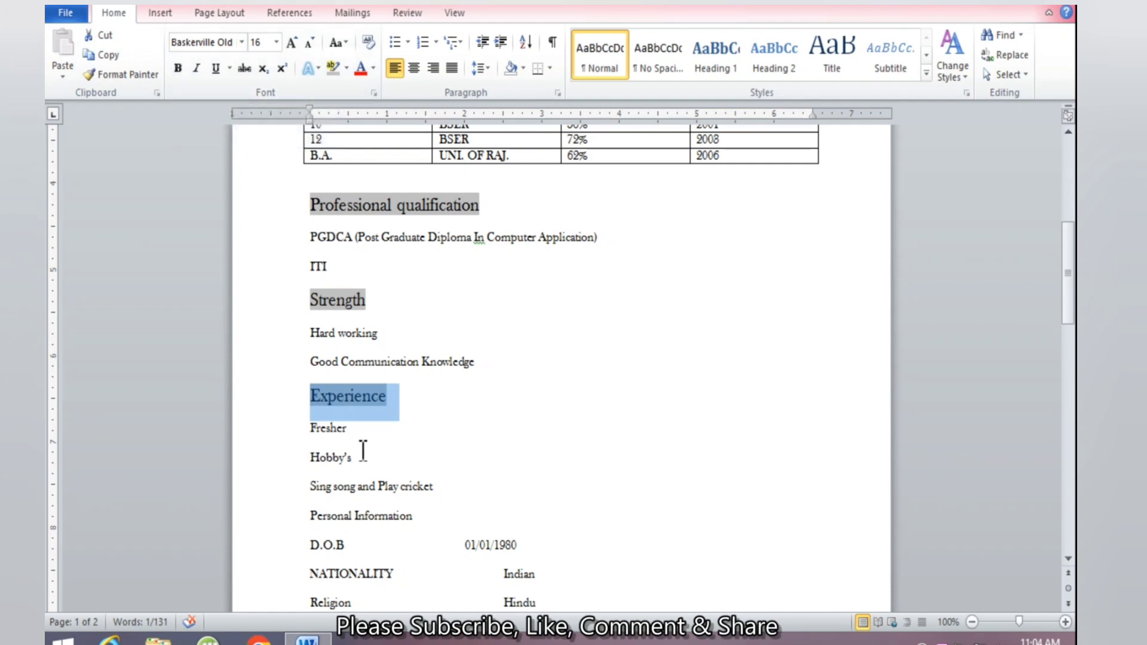
left_click(353, 398)
left_click(123, 74)
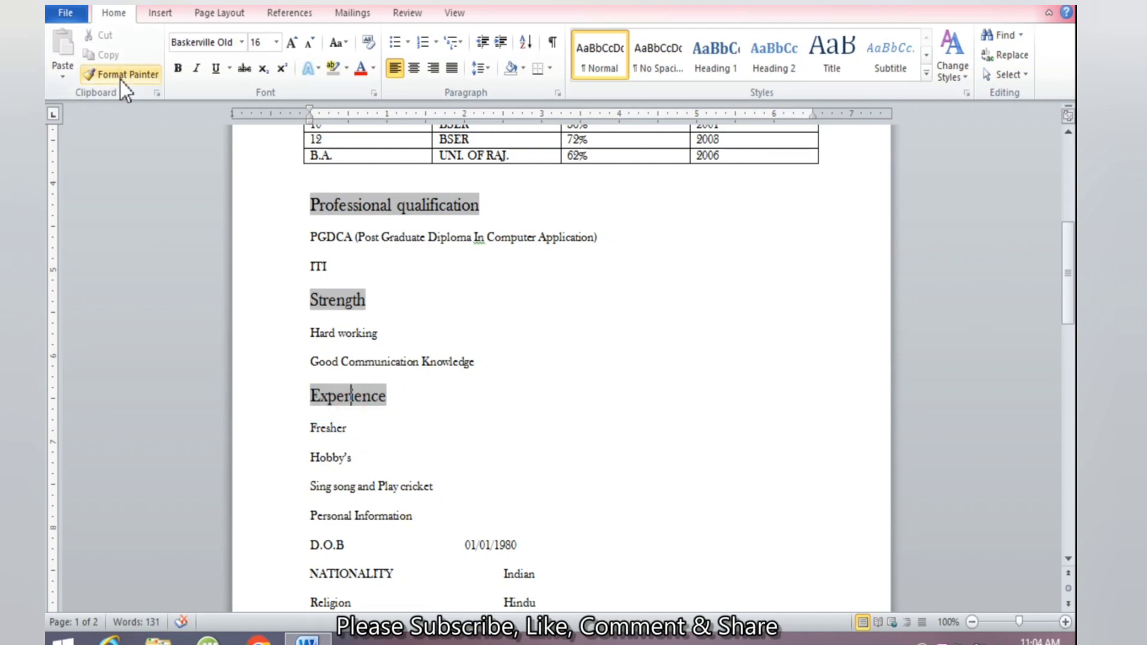
left_click_drag(357, 457, 274, 457)
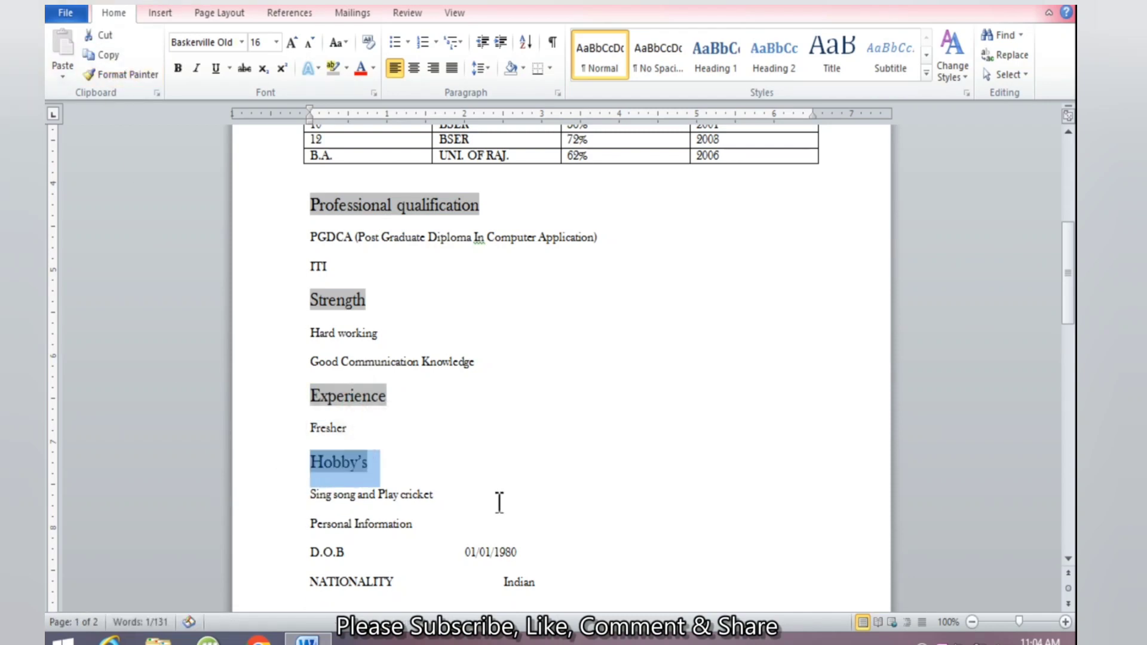
left_click(340, 462)
Paint the same heading format onto Personal Information and Declaration
left_click(122, 74)
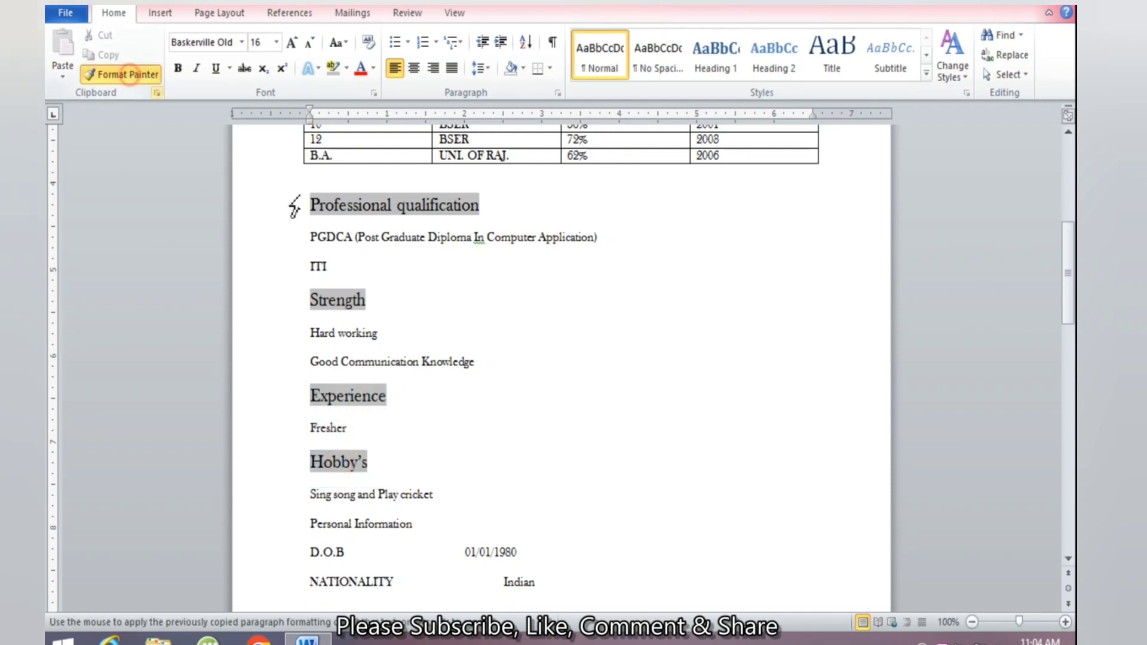
scroll(405, 356, "down", 3)
left_click_drag(417, 437, 302, 445)
left_click(372, 442)
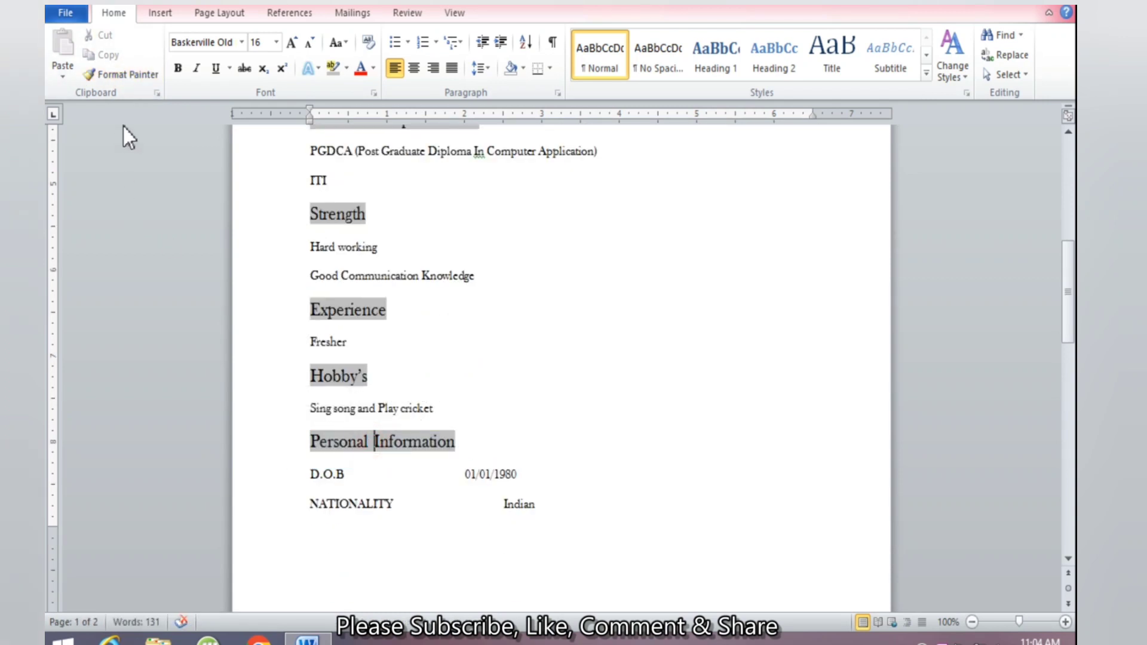
left_click(123, 72)
scroll(302, 413, "down", 7)
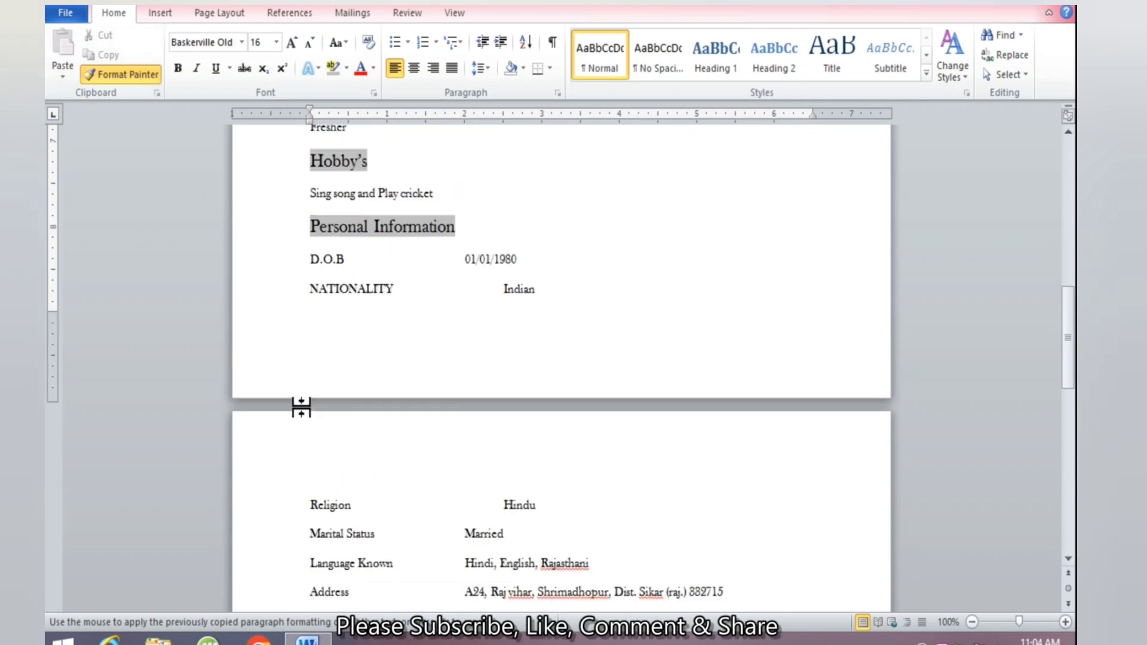
scroll(402, 422, "down", 4)
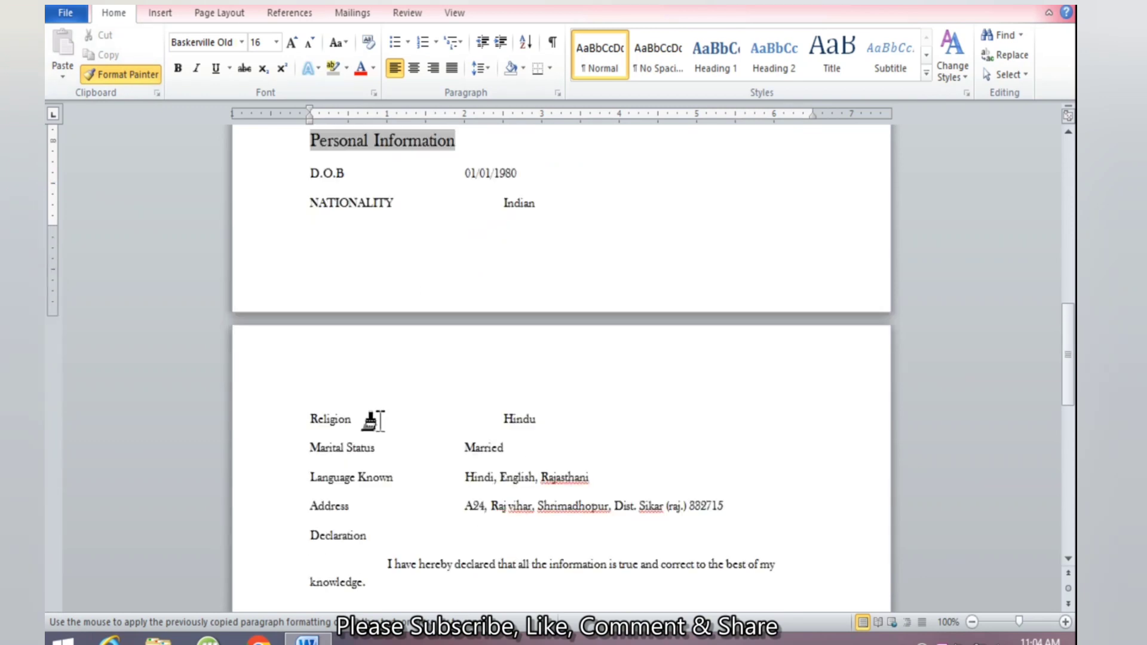
left_click_drag(376, 491, 303, 492)
left_click(422, 504)
scroll(443, 501, "down", 4)
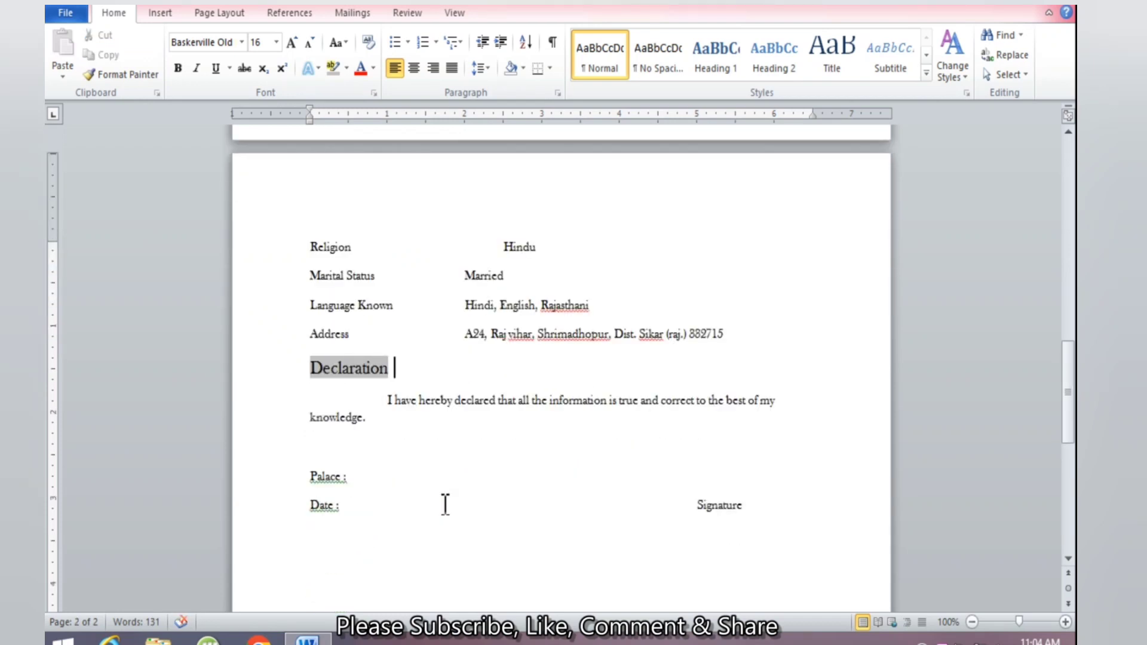
scroll(514, 490, "up", 13)
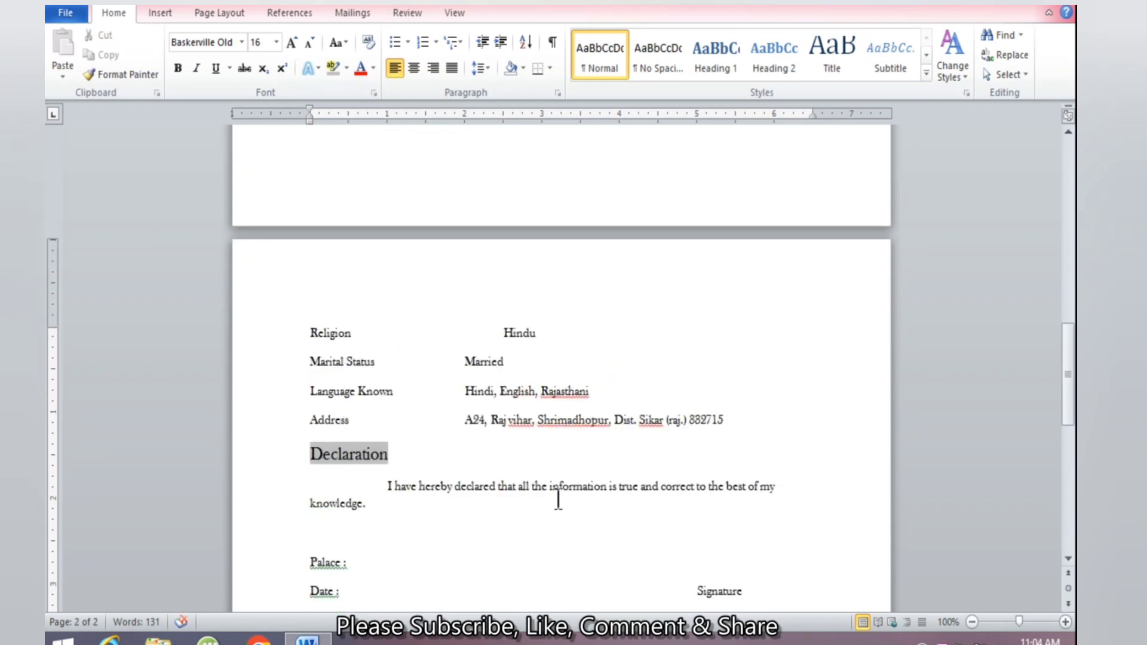
scroll(573, 430, "up", 18)
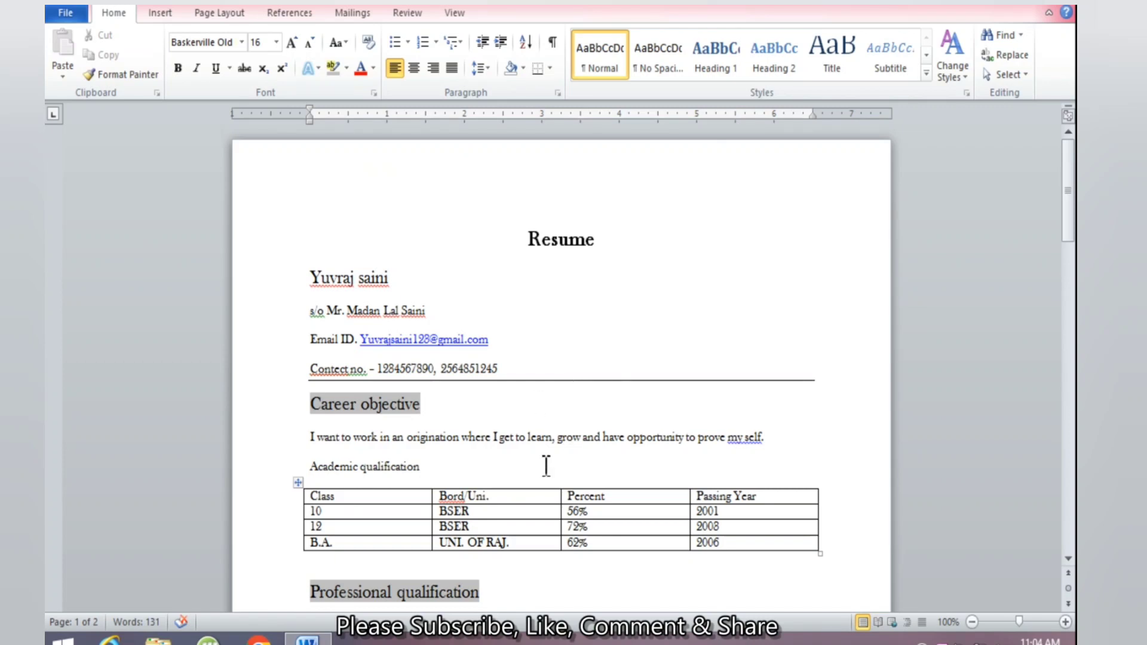
Select all résumé text with Ctrl+A and open the Line and Paragraph Spacing dropdown
left_click(602, 276)
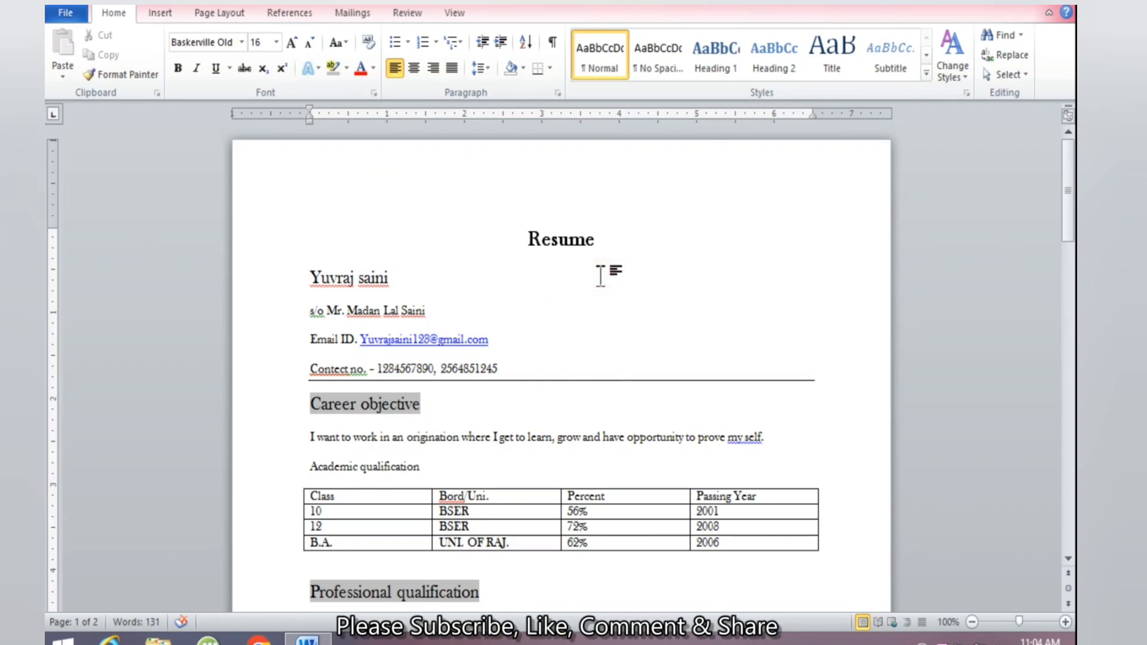
key("ctrl+a")
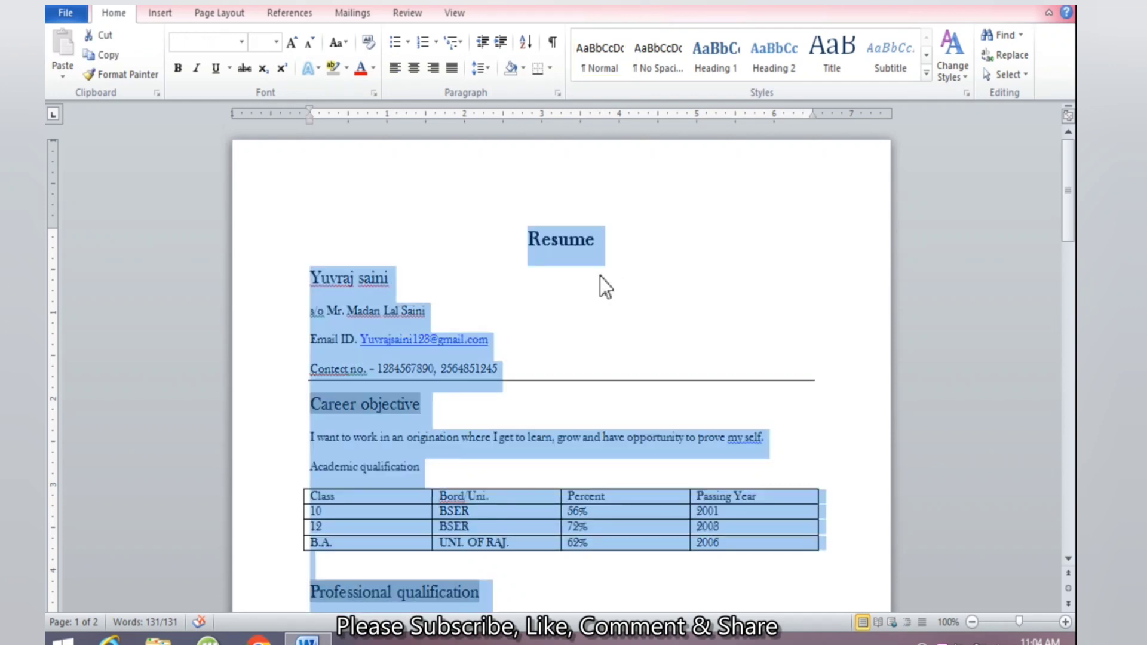
scroll(600, 276, "down", 15)
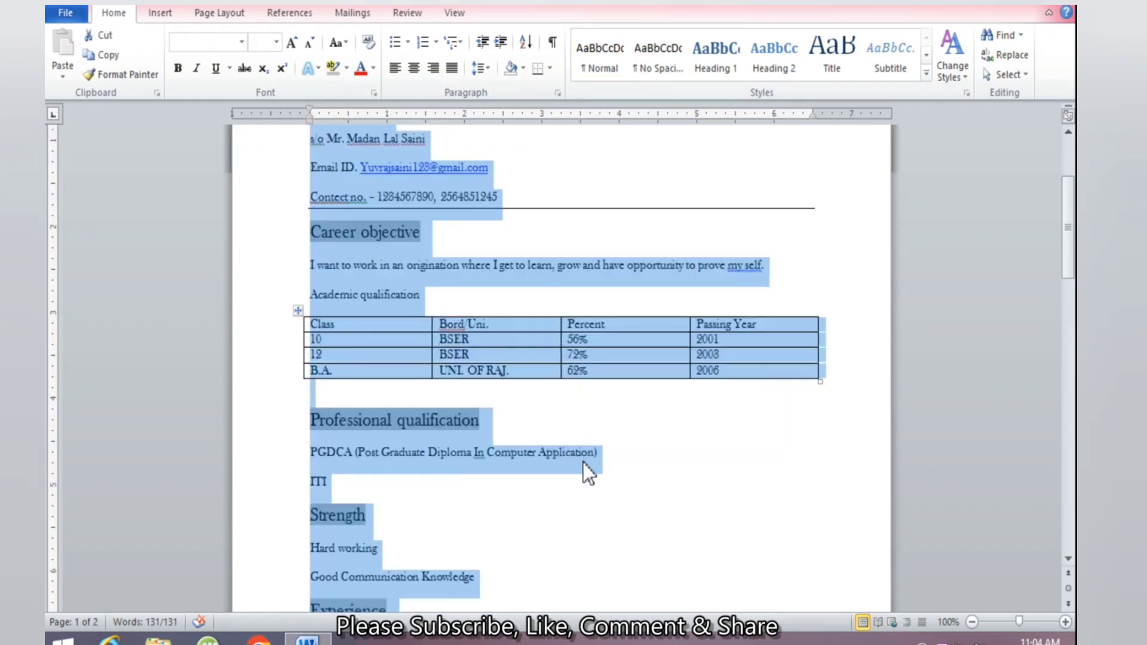
scroll(589, 449, "down", 3)
scroll(589, 453, "up", 6)
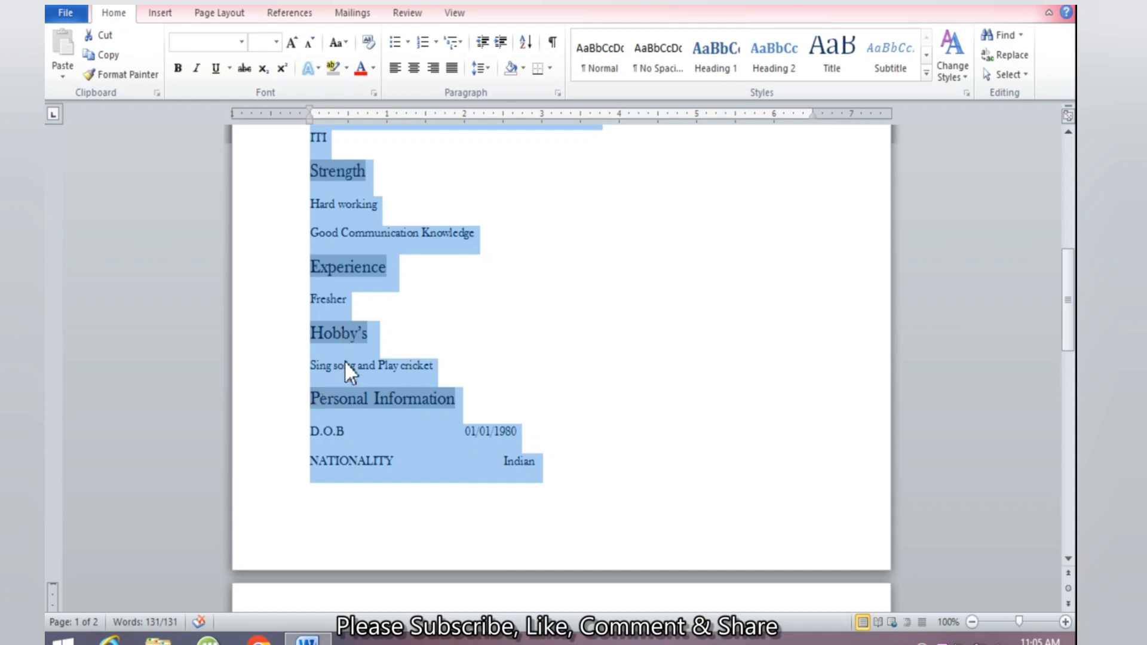
left_click(478, 71)
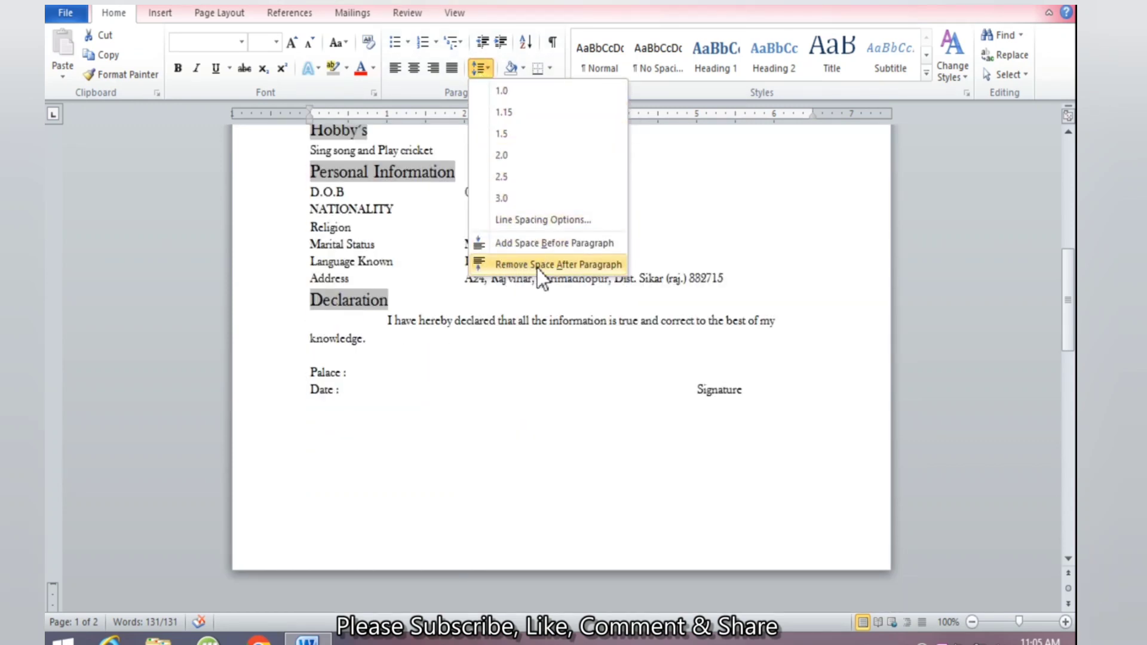
Remove the space after paragraphs so the résumé fits on one page
left_click(574, 265)
left_click(512, 412)
scroll(515, 418, "up", 10)
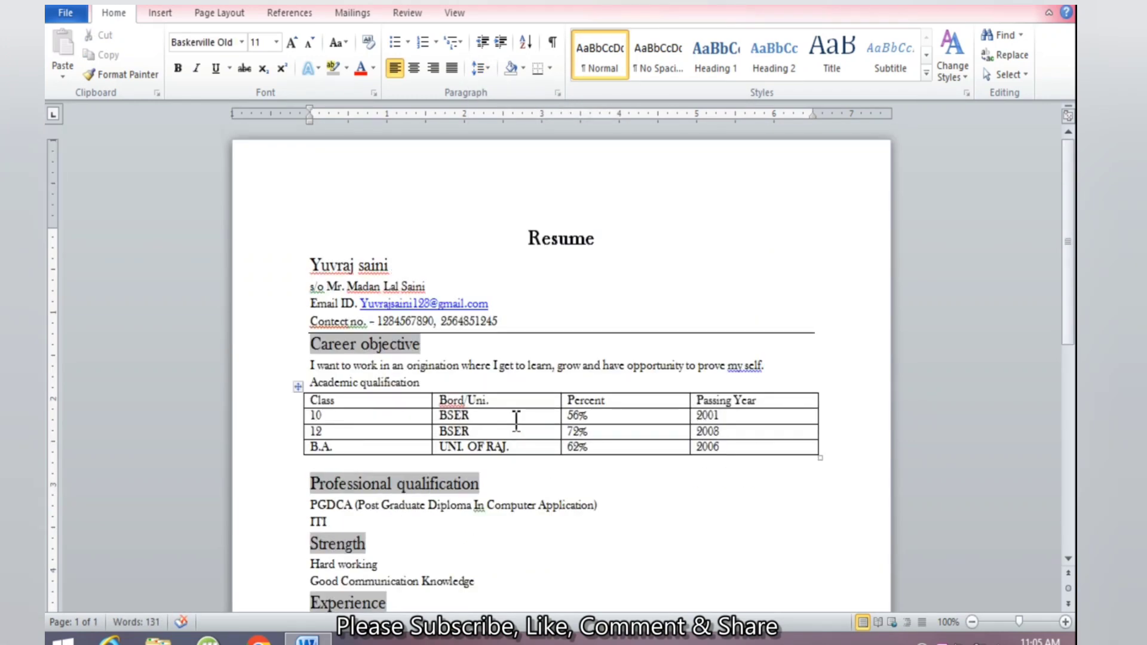
scroll(513, 418, "down", 12)
scroll(511, 334, "up", 12)
scroll(509, 337, "down", 12)
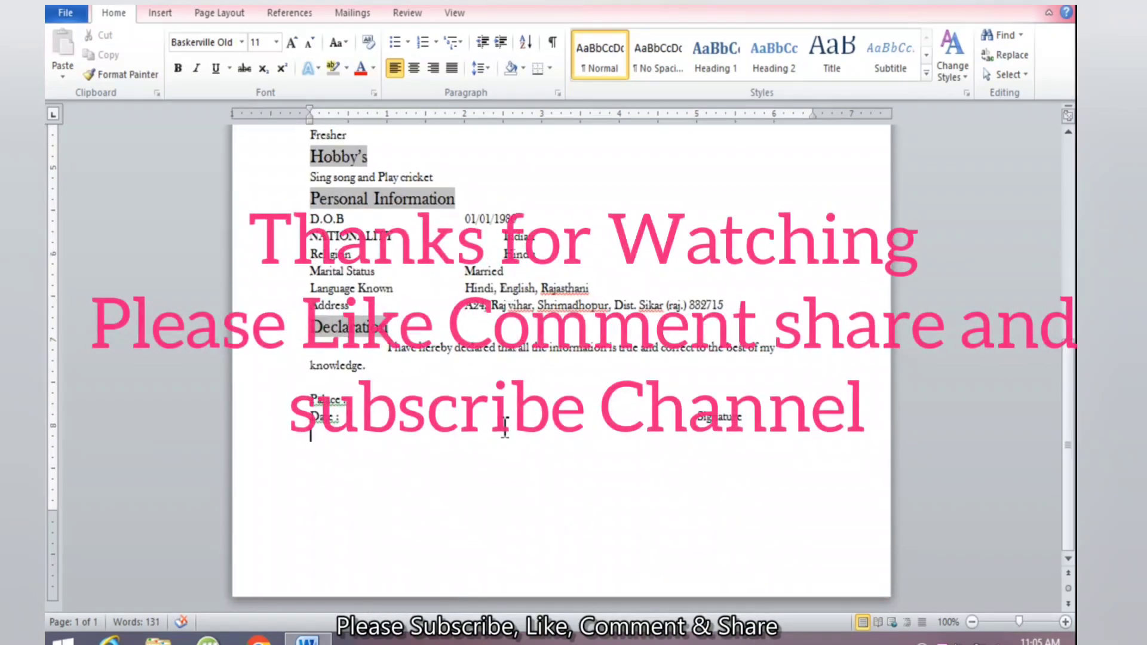
Enlarge the word 'Signature' two sizes with Grow Font
left_click_drag(743, 418, 695, 418)
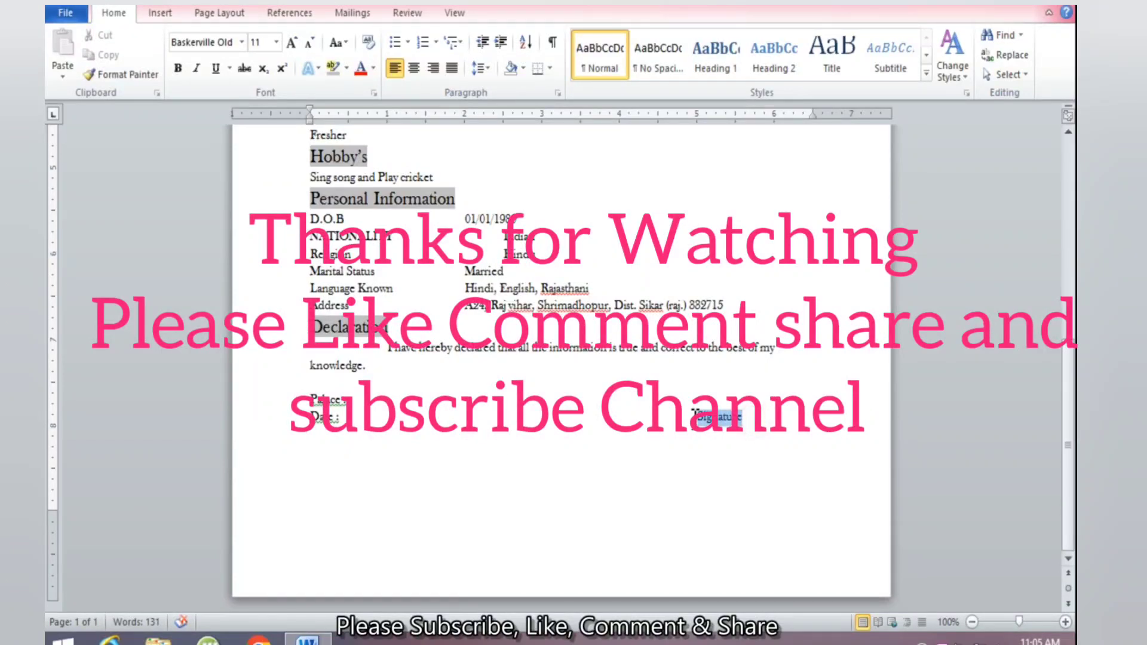
left_click(291, 43)
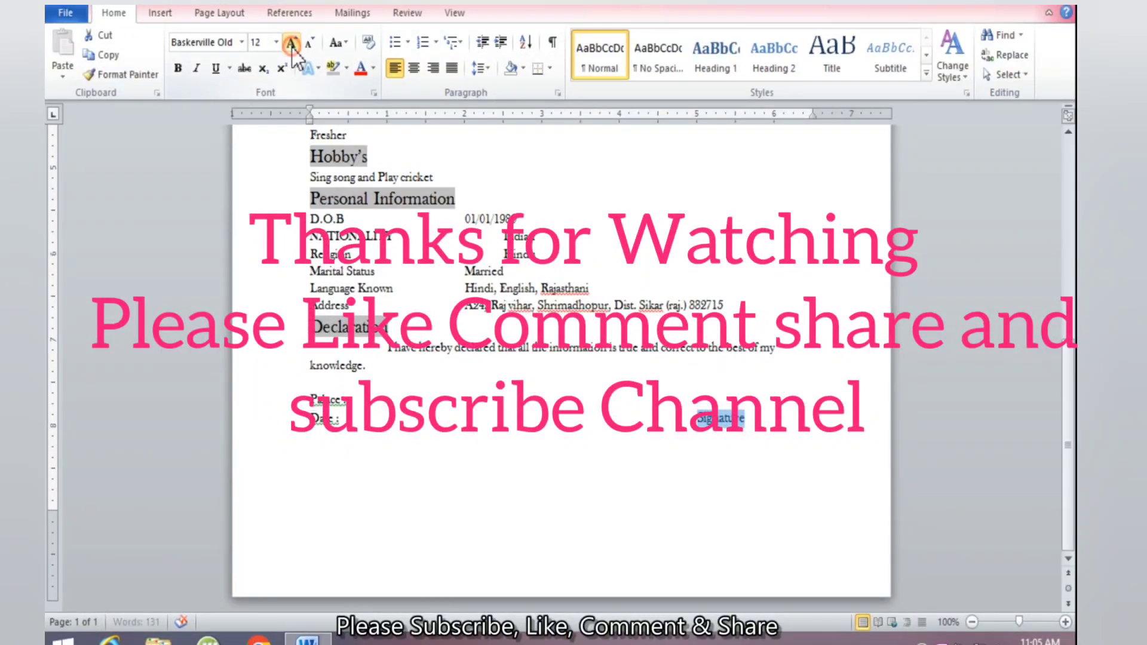
left_click(290, 43)
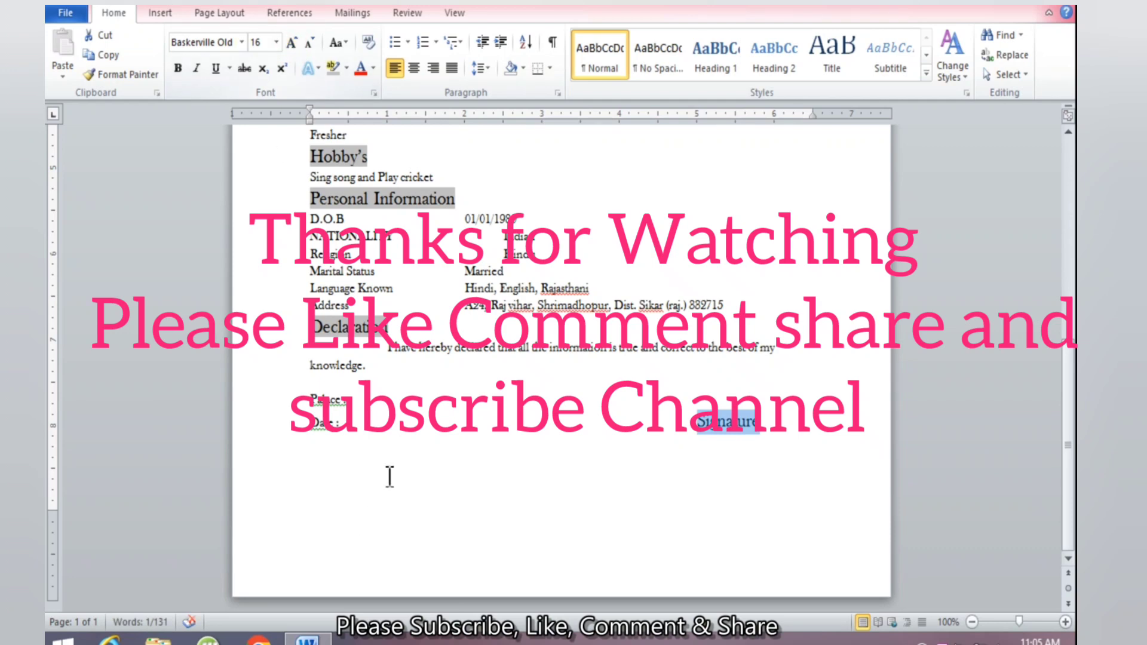
left_click(439, 433)
scroll(440, 438, "up", 12)
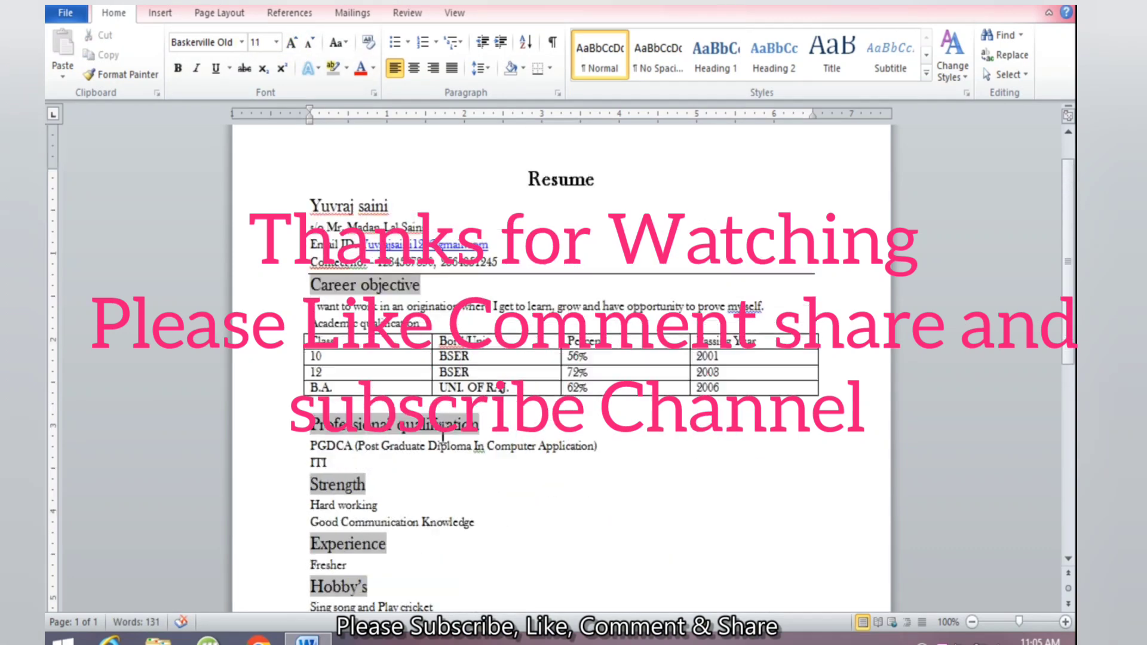
scroll(442, 435, "up", 2)
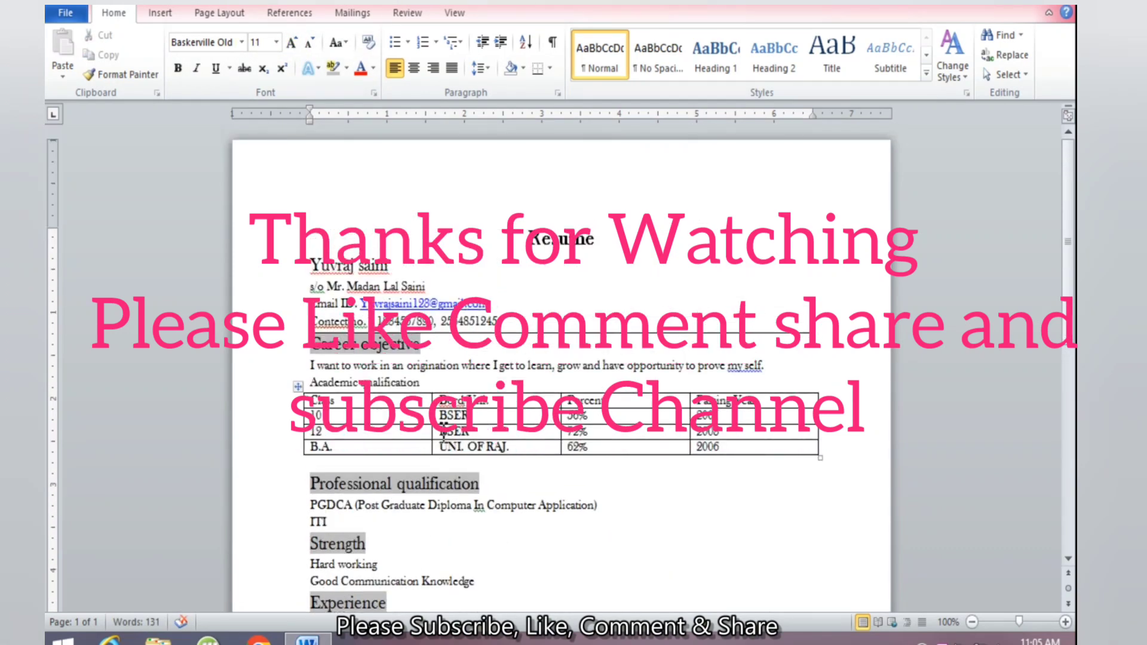